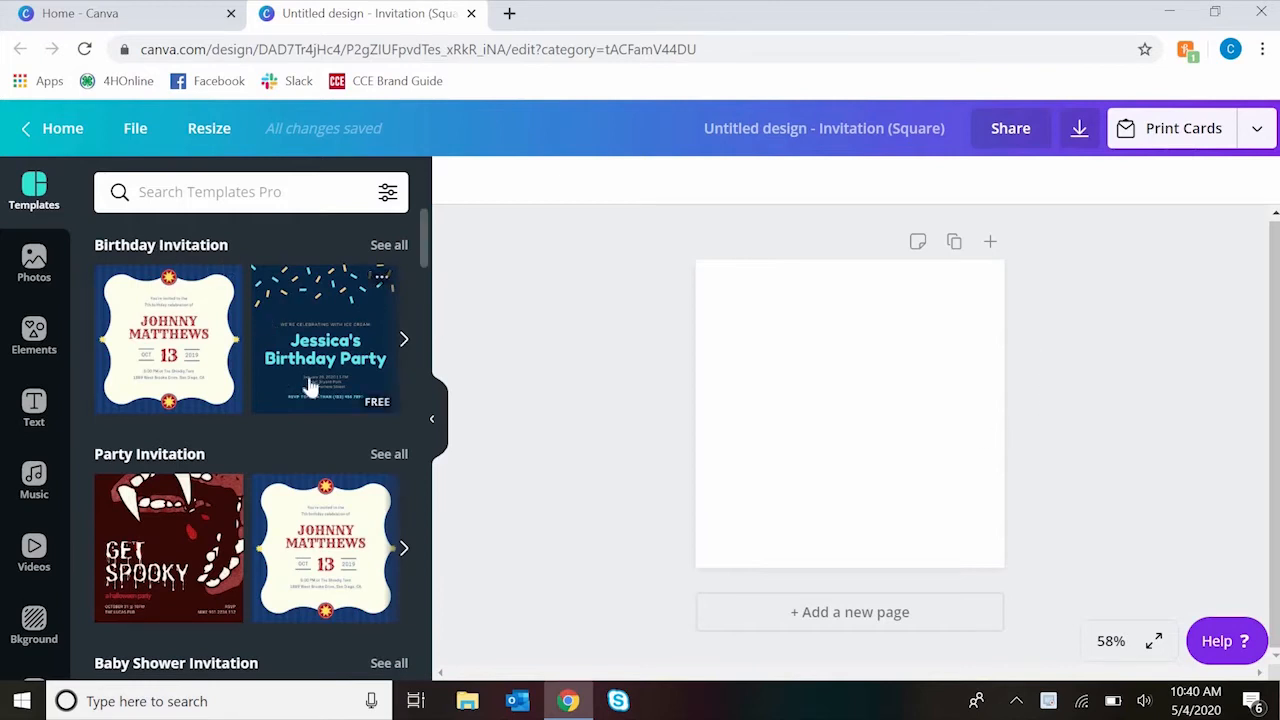
Apply the floral "will you be my bridesmaid?" template from the Be My Bridesmaid Invitation category to the blank page.
scroll(267, 370, "down", 3)
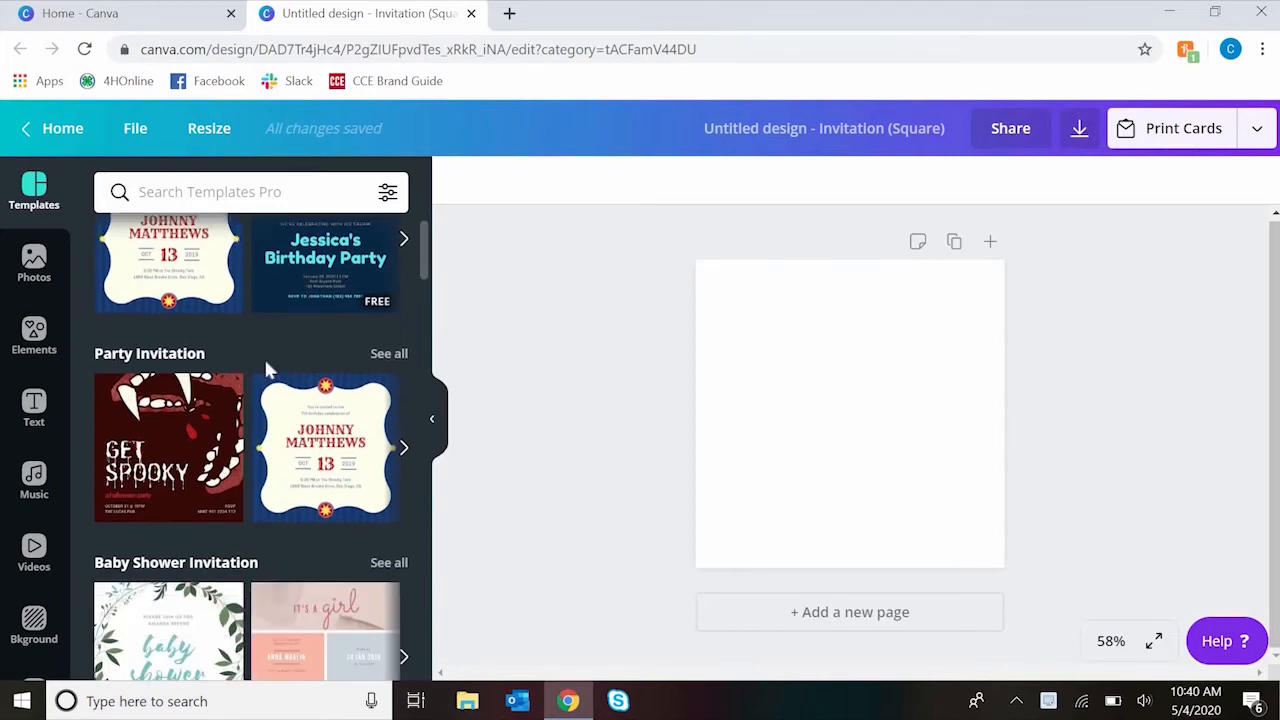
scroll(267, 370, "down", 1)
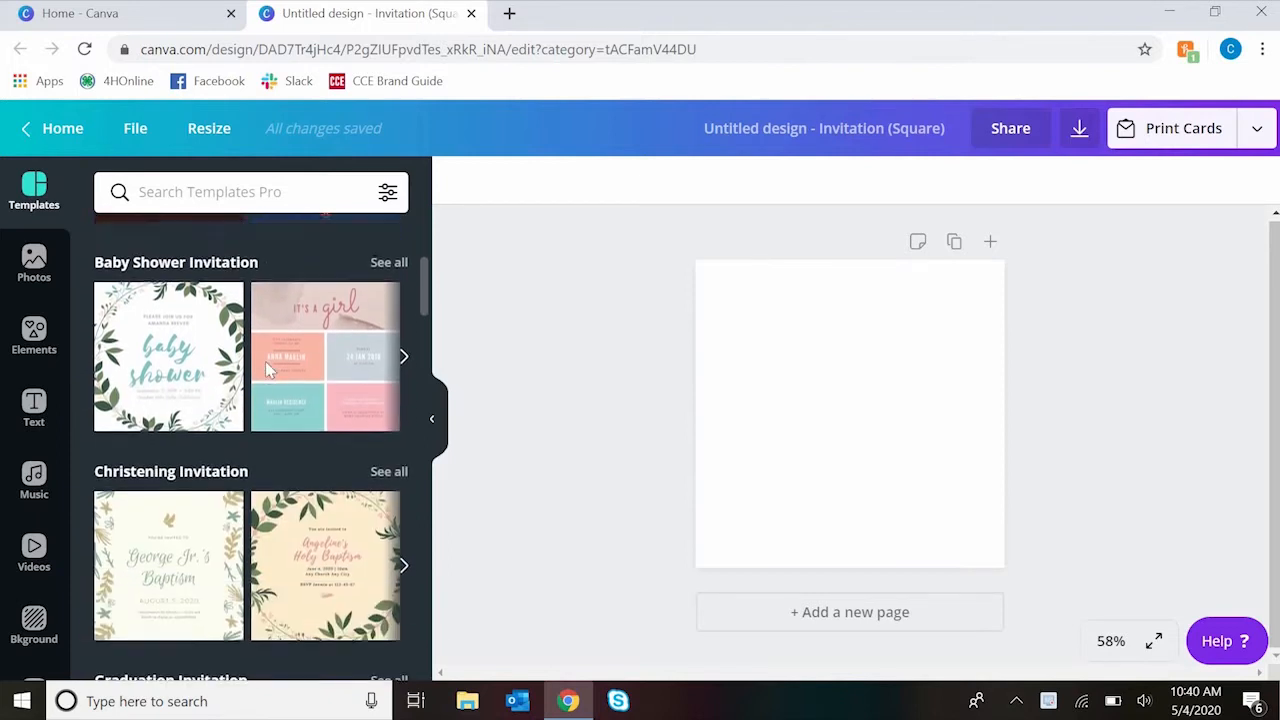
scroll(267, 370, "down", 2)
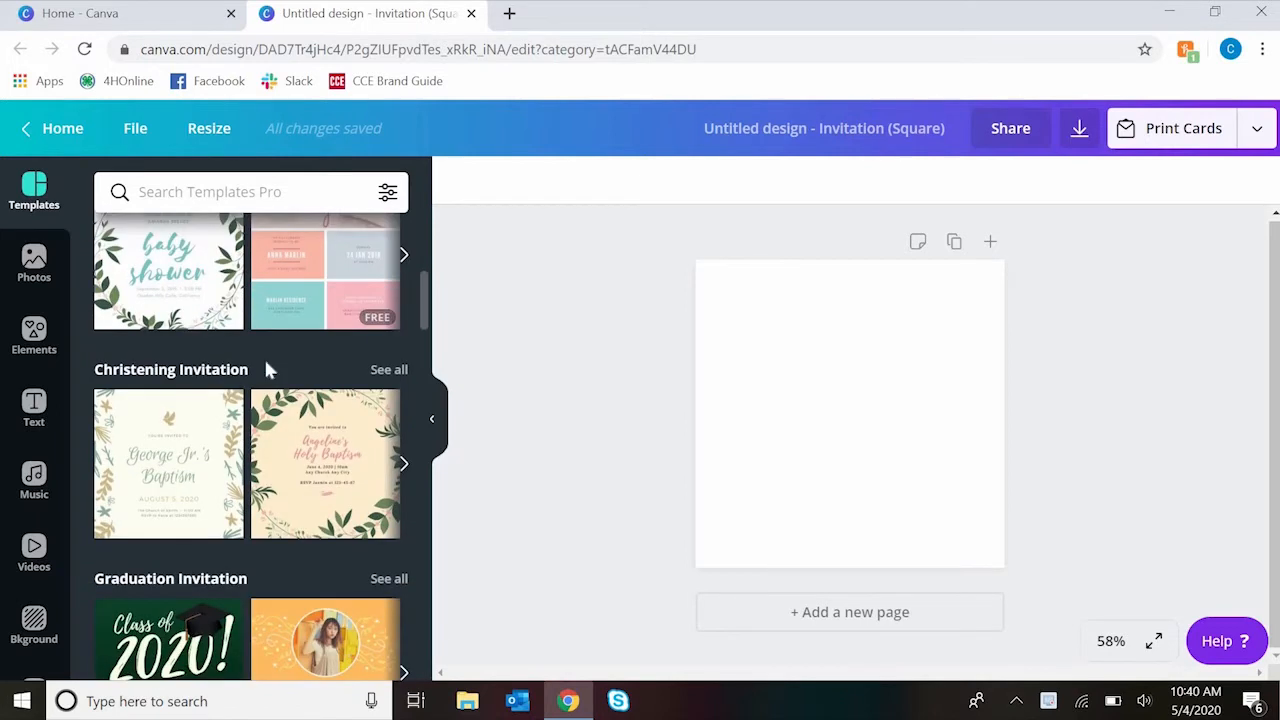
scroll(267, 370, "down", 1)
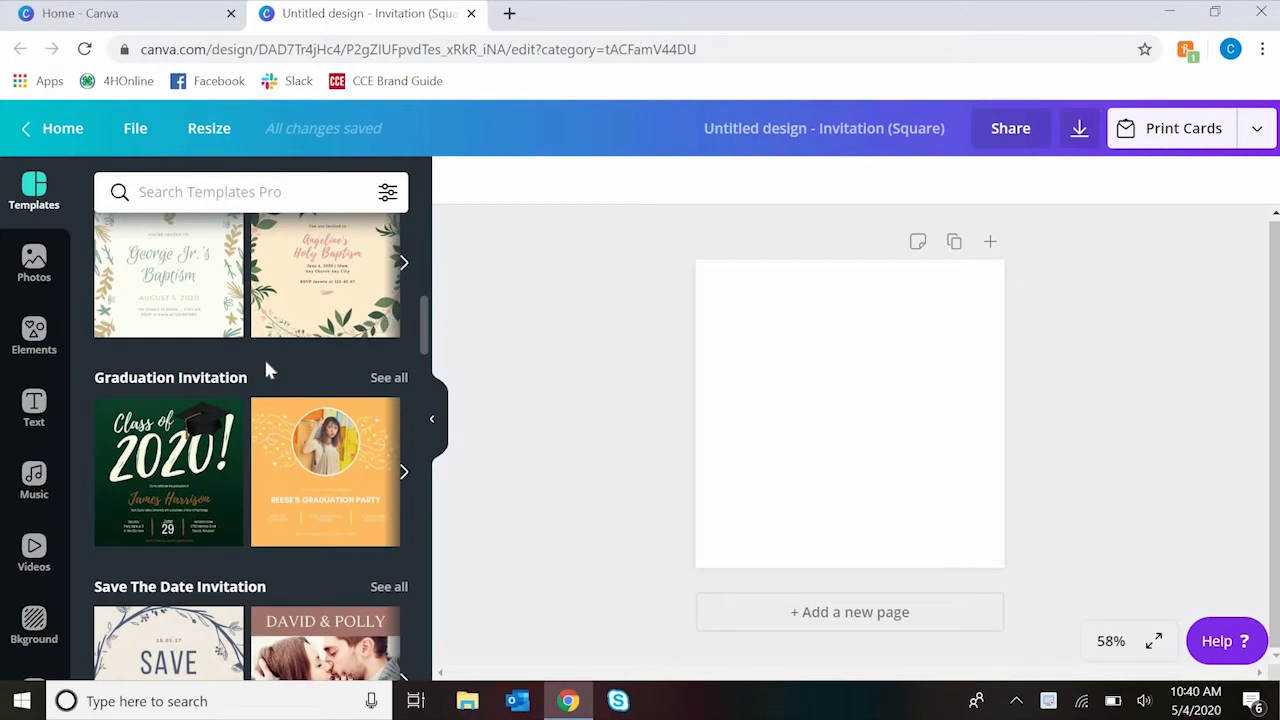
scroll(267, 370, "down", 1)
scroll(266, 371, "down", 3)
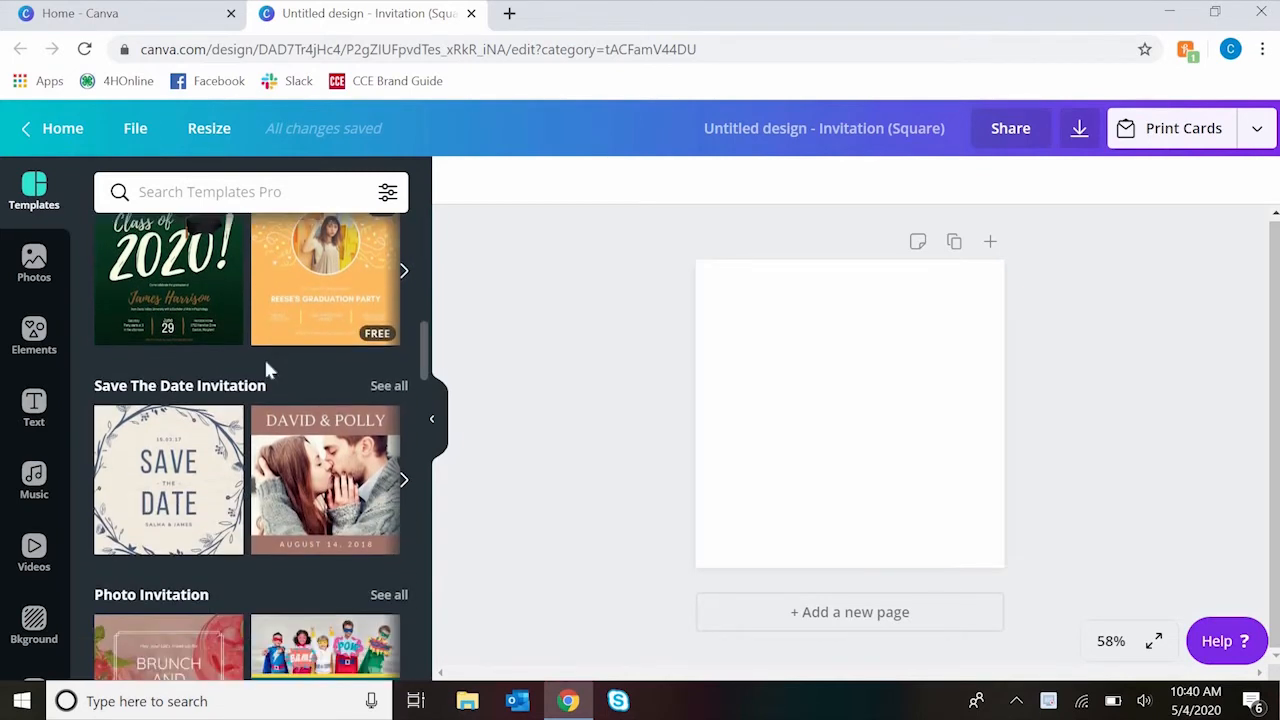
scroll(266, 371, "down", 3)
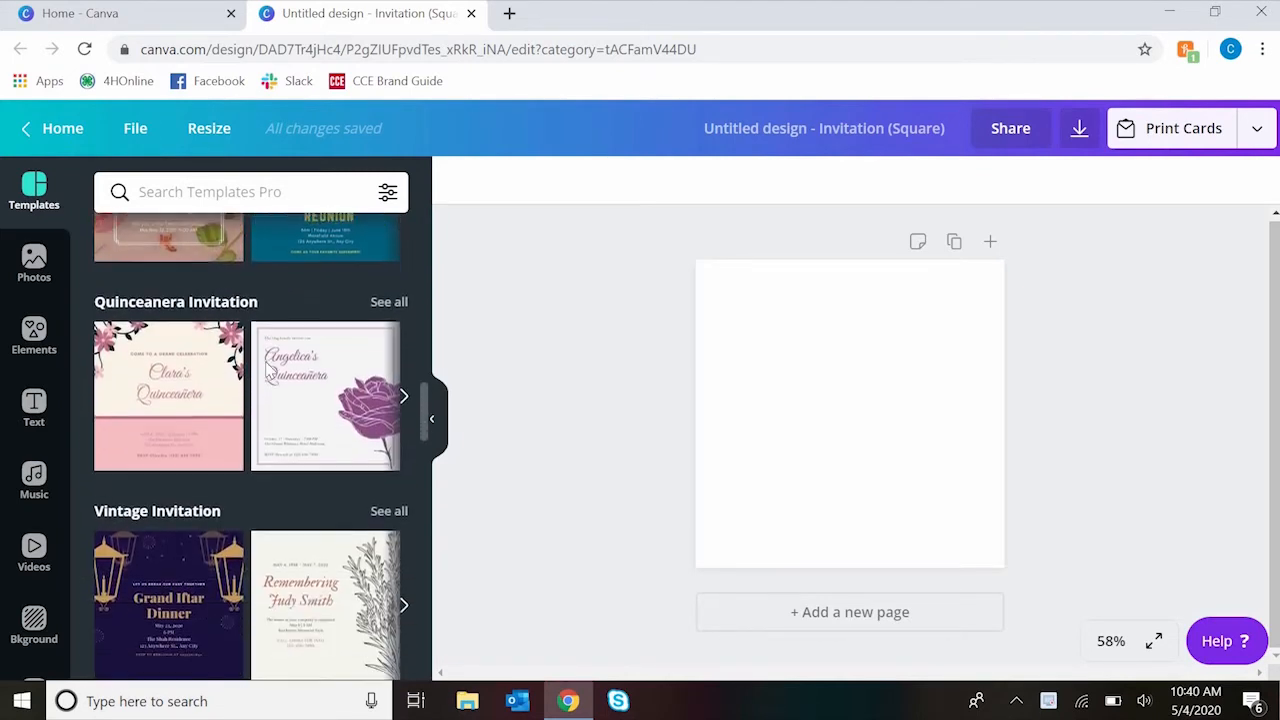
scroll(268, 372, "down", 1)
scroll(267, 371, "down", 5)
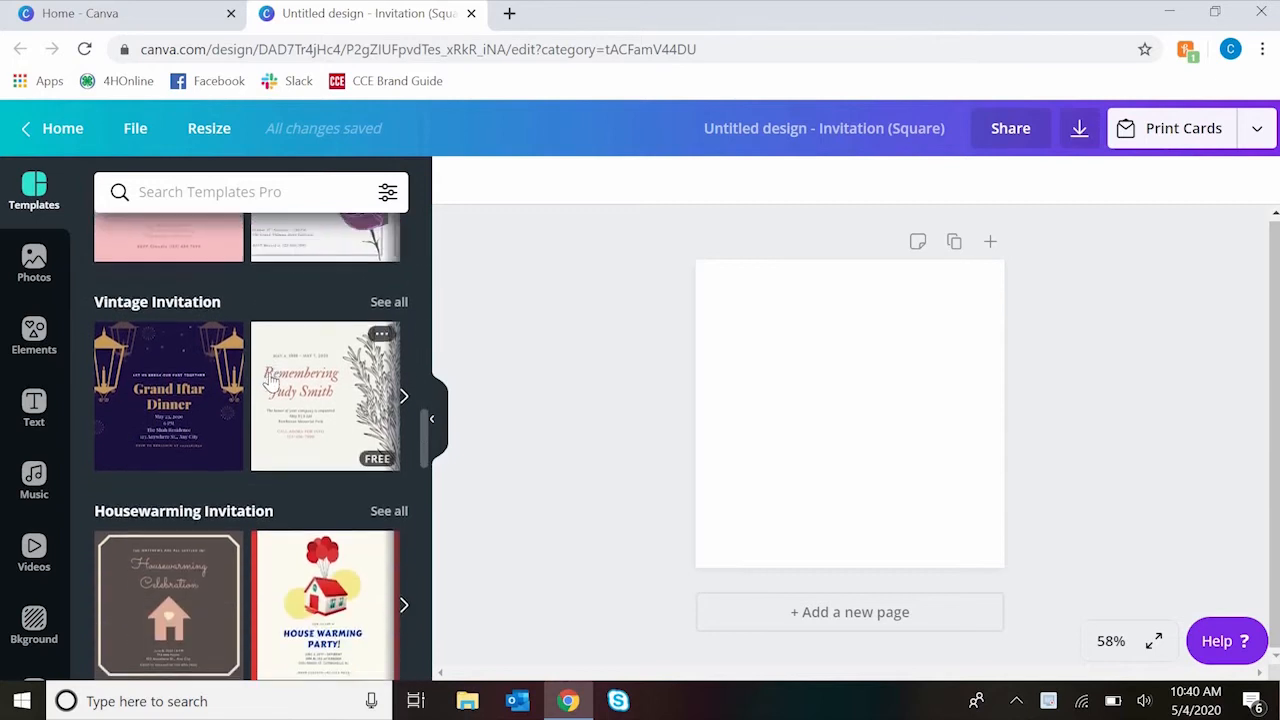
left_click(285, 380)
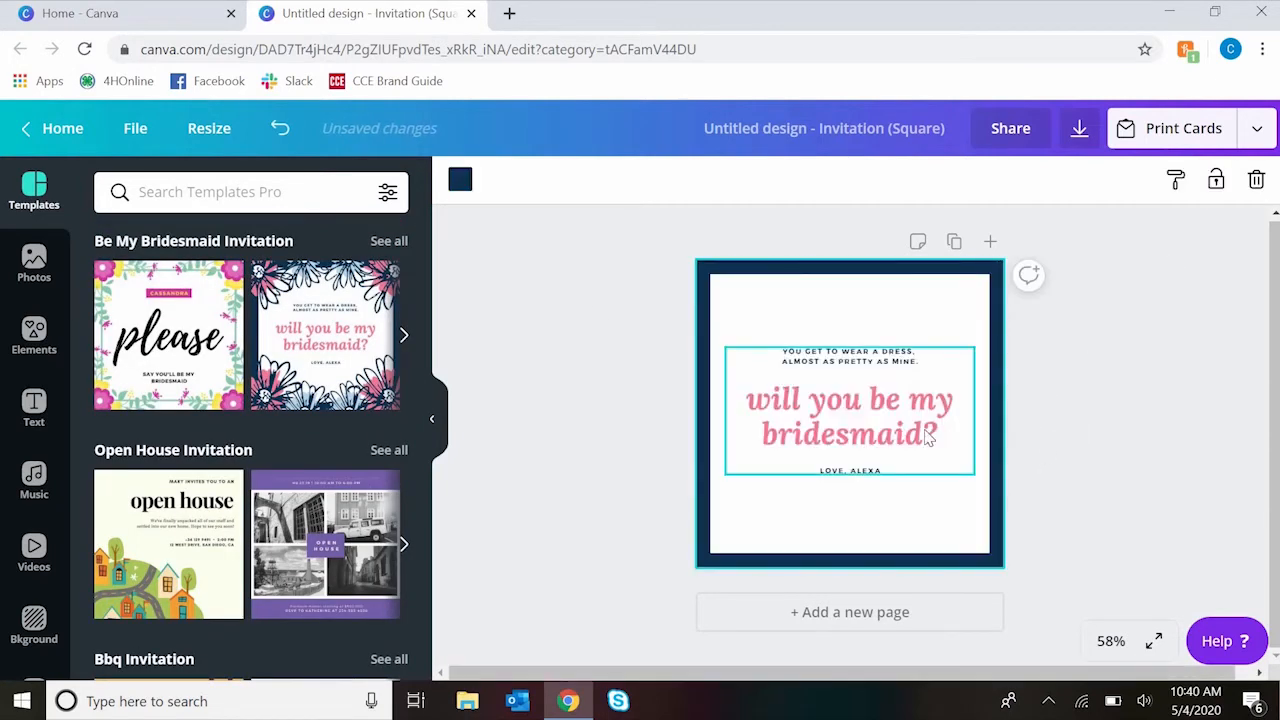
Delete the "will you be my bridesmaid?" headline and the remaining grouped text from the invitation.
left_click(910, 432)
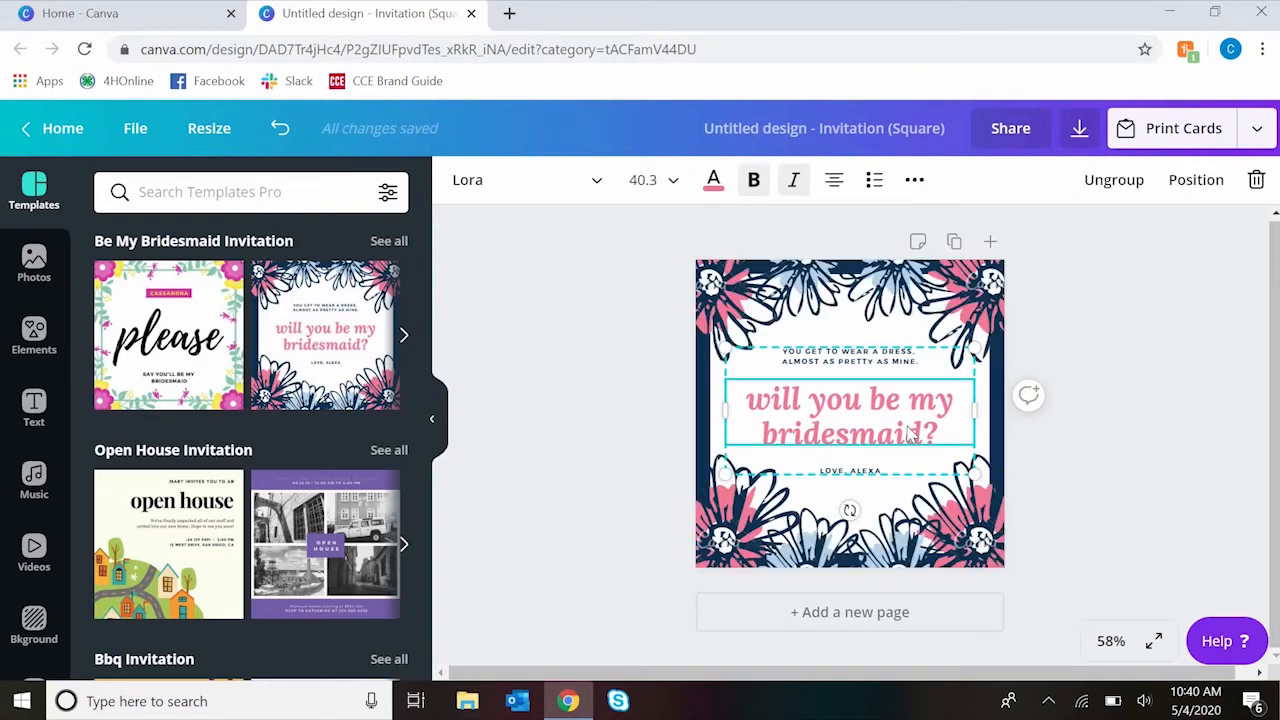
key("Delete")
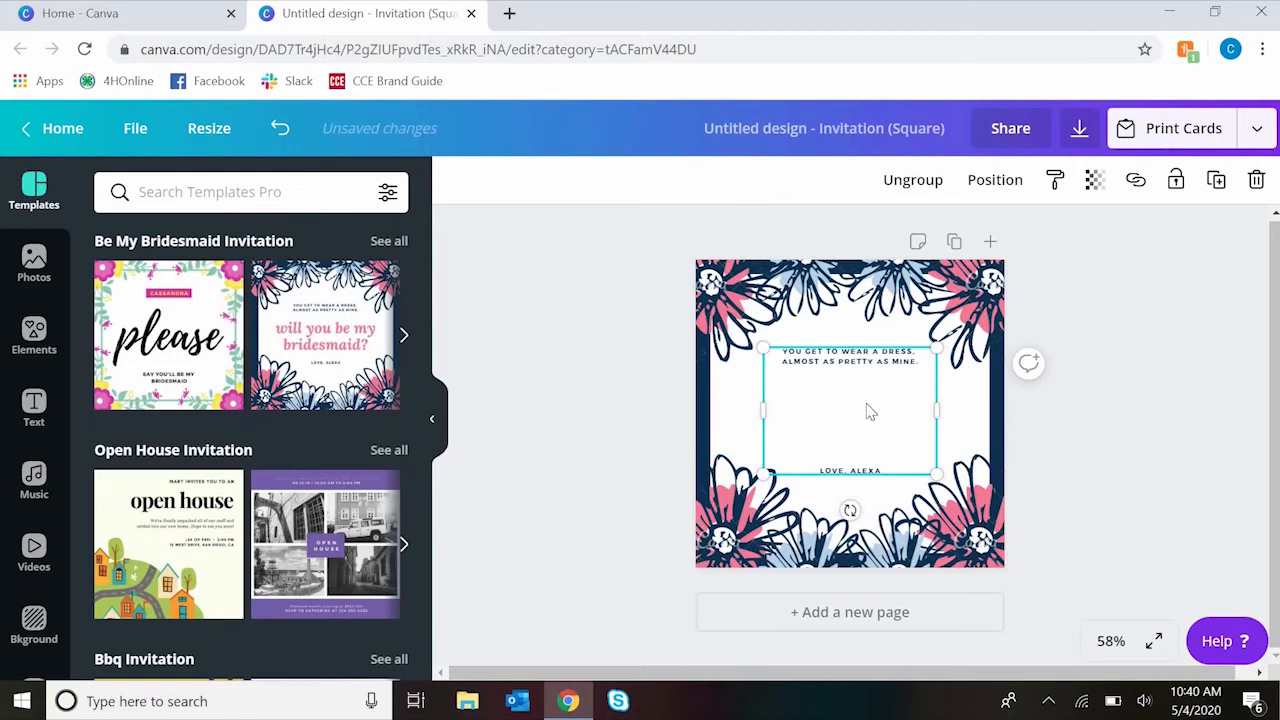
key("Delete")
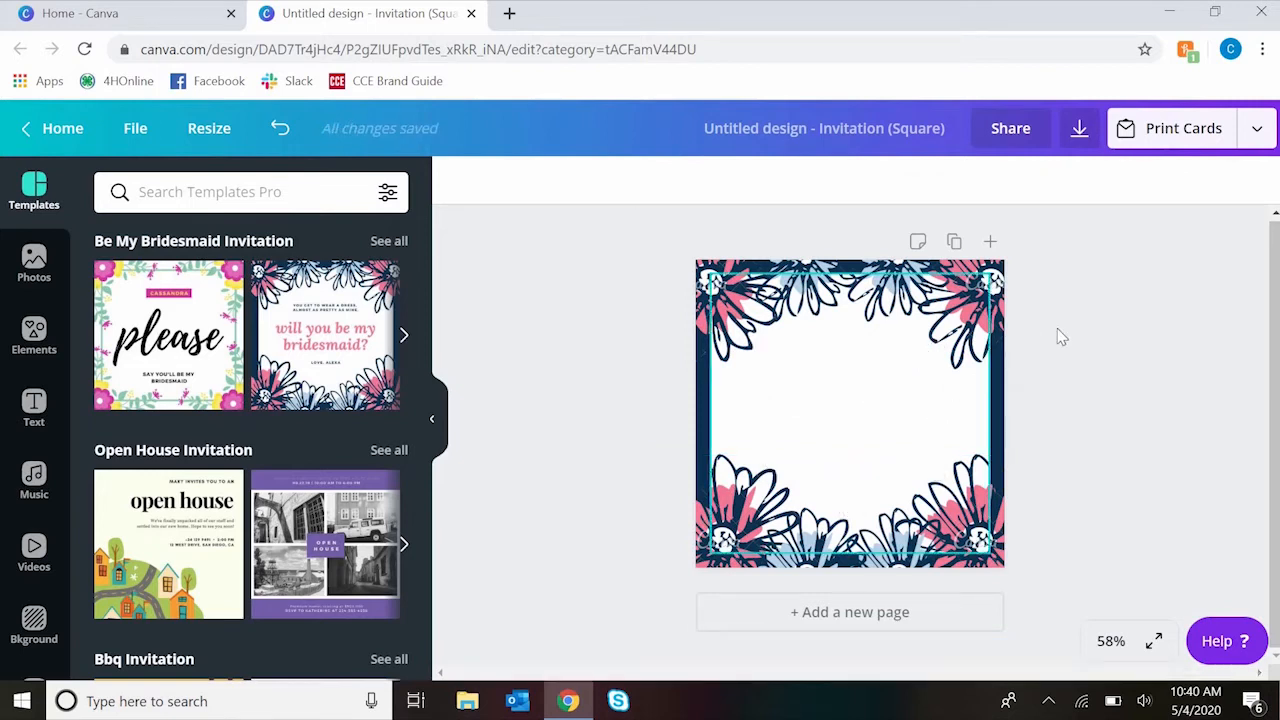
Delete the lower and upper flower groups, keeping only the white square with its navy border.
left_click(828, 292)
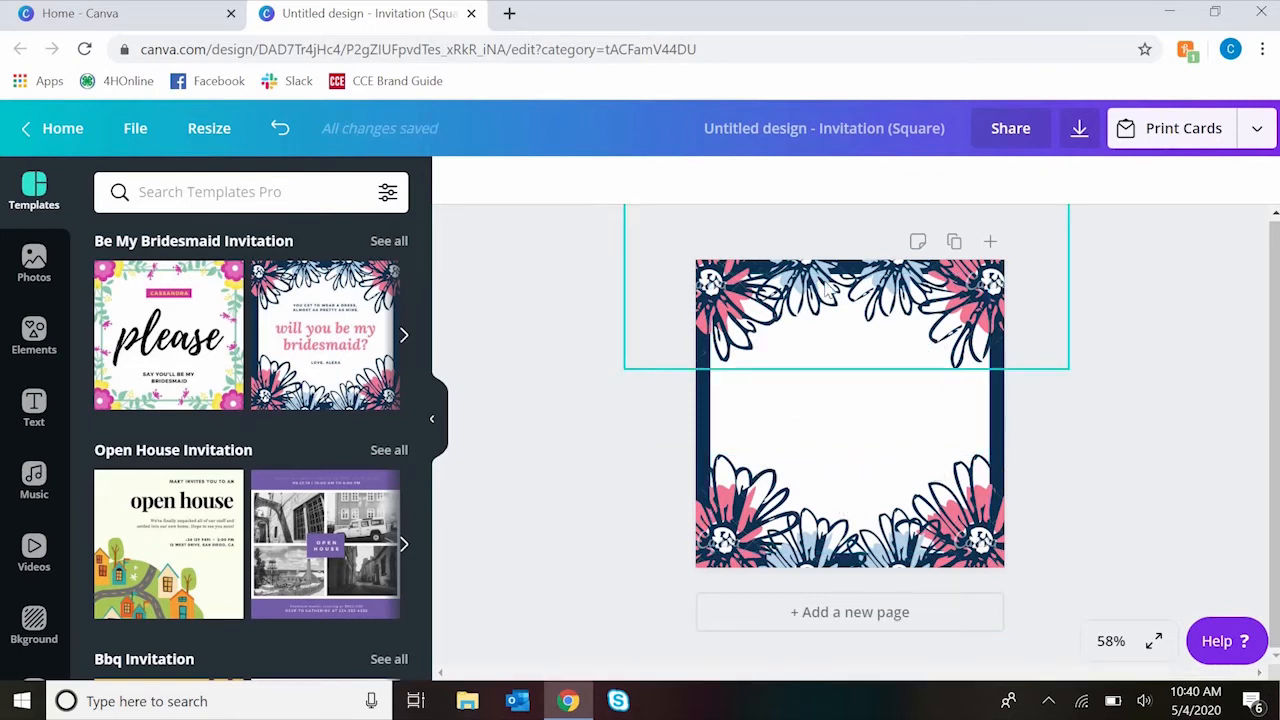
left_click(972, 507)
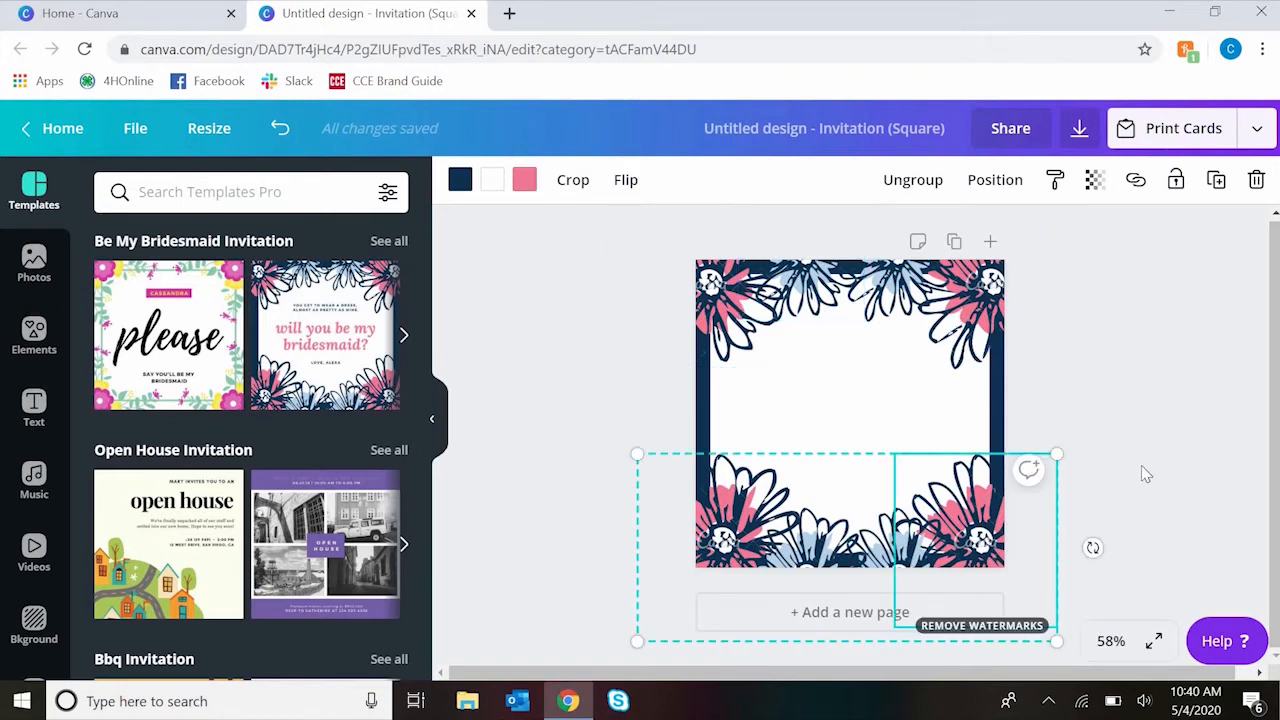
left_click(983, 316)
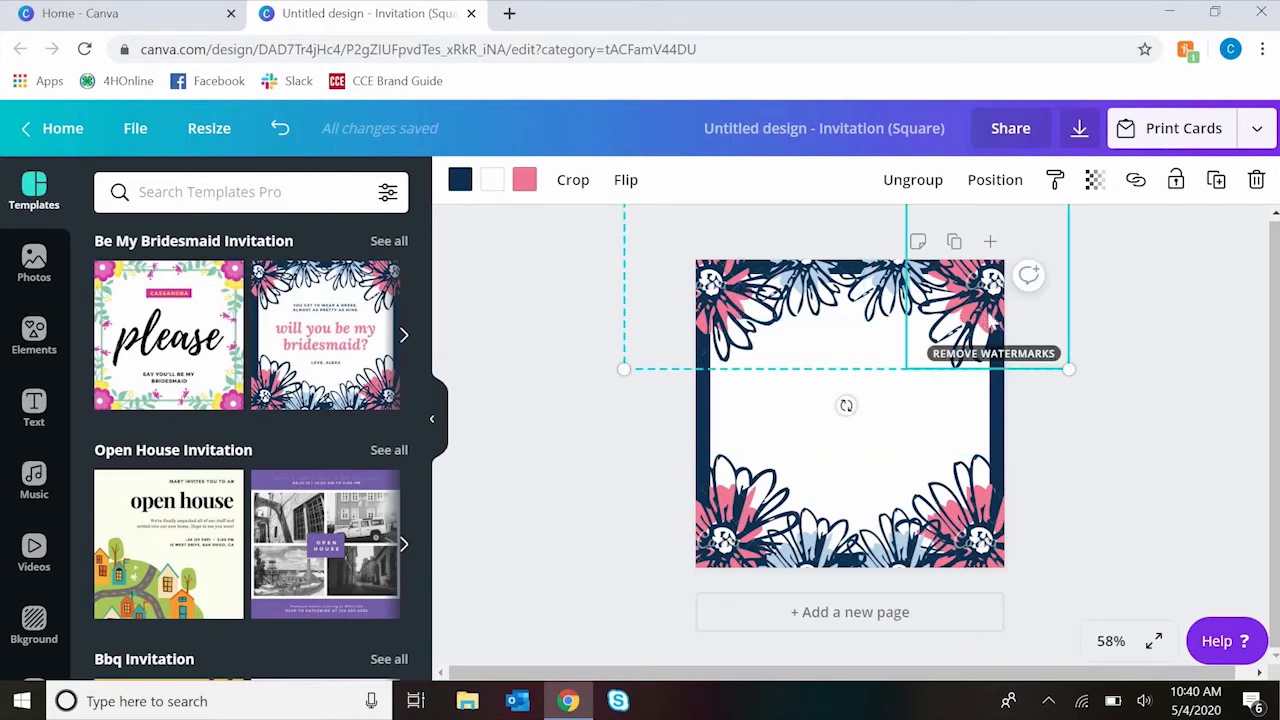
left_click(958, 565)
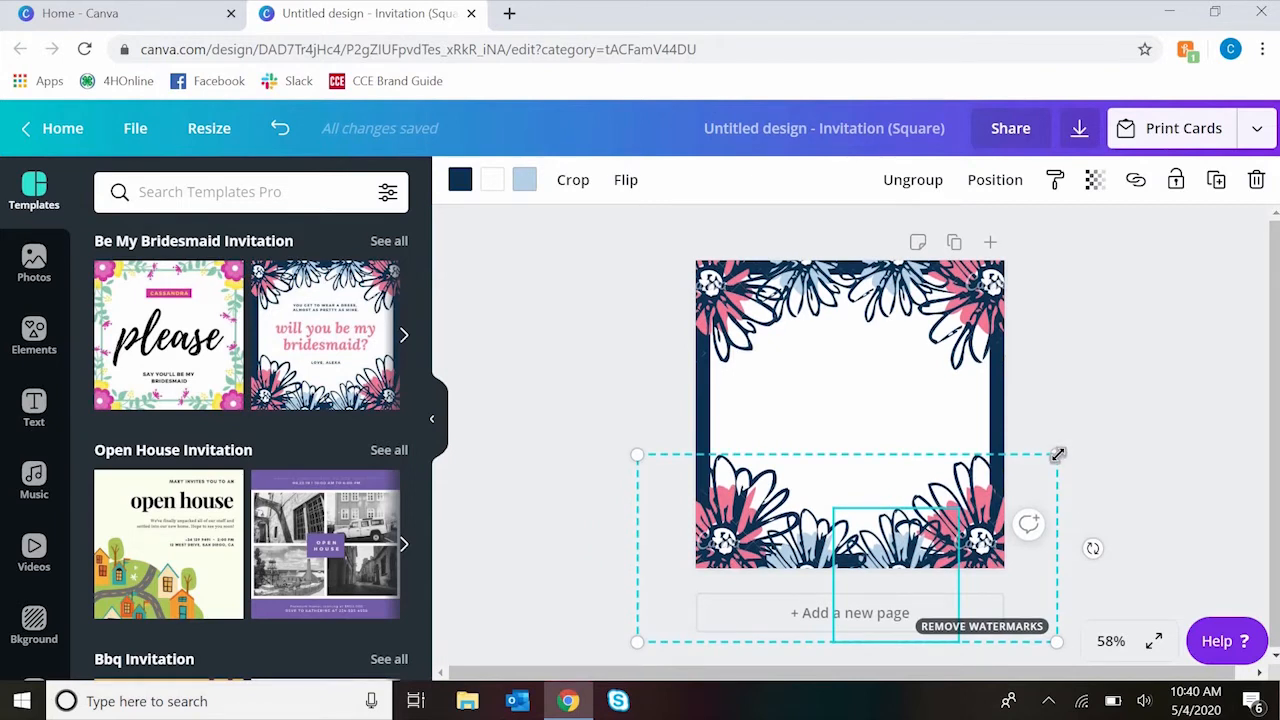
left_click(983, 528)
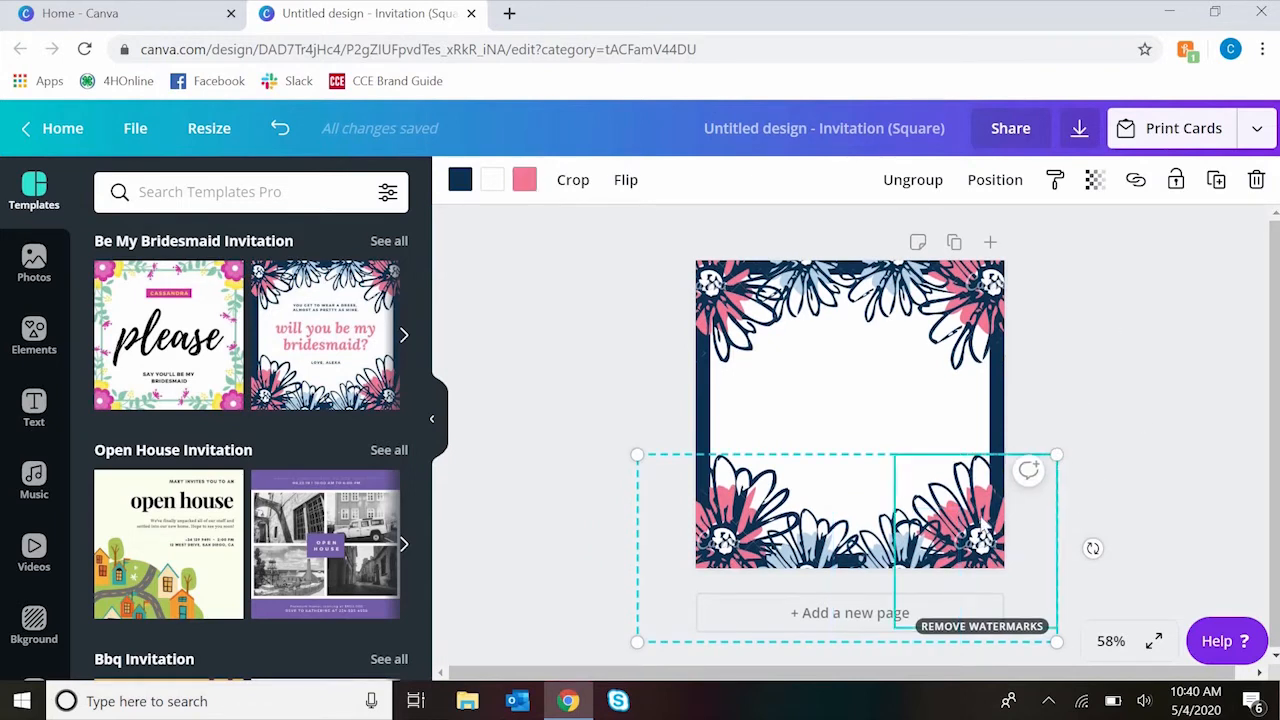
key("Delete")
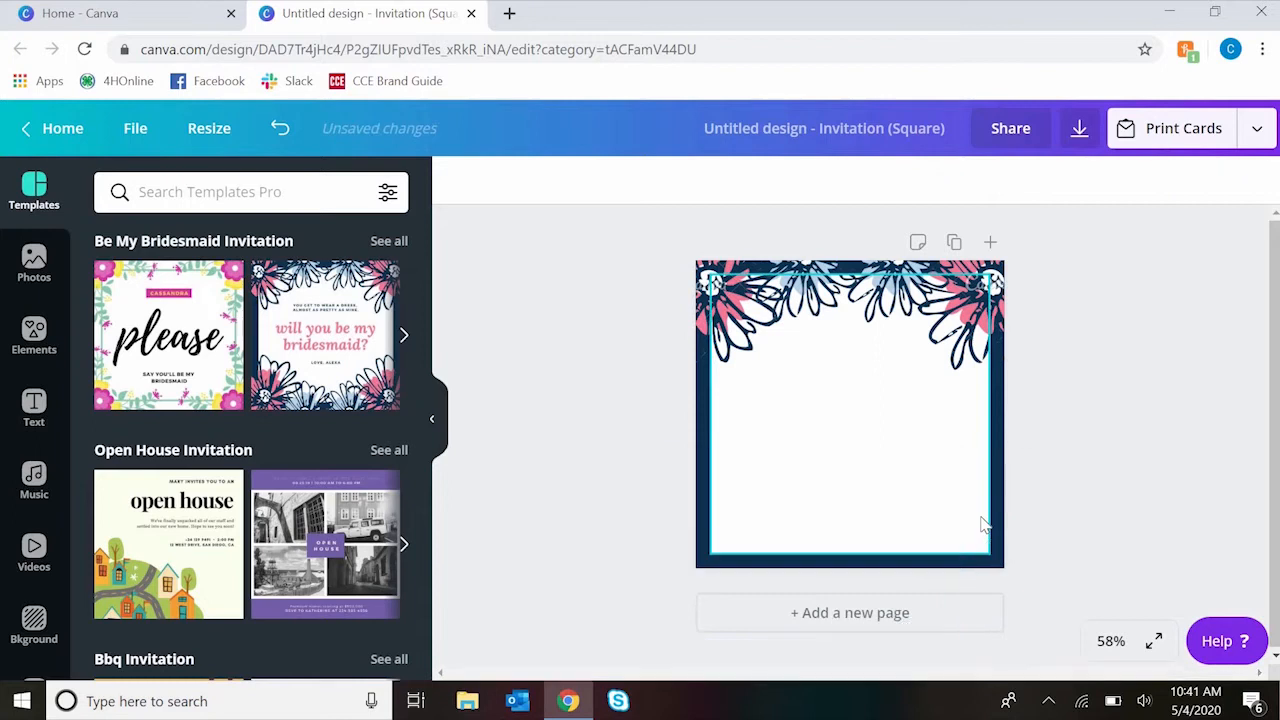
left_click(898, 328)
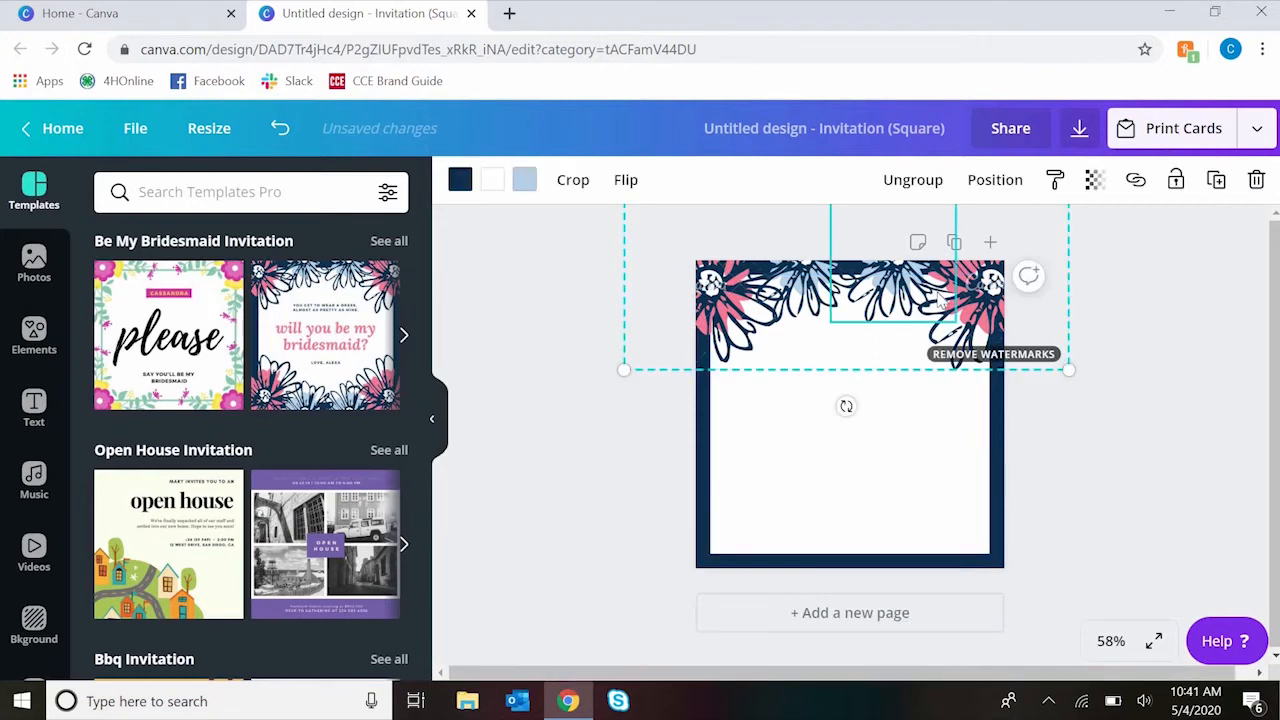
key("Delete")
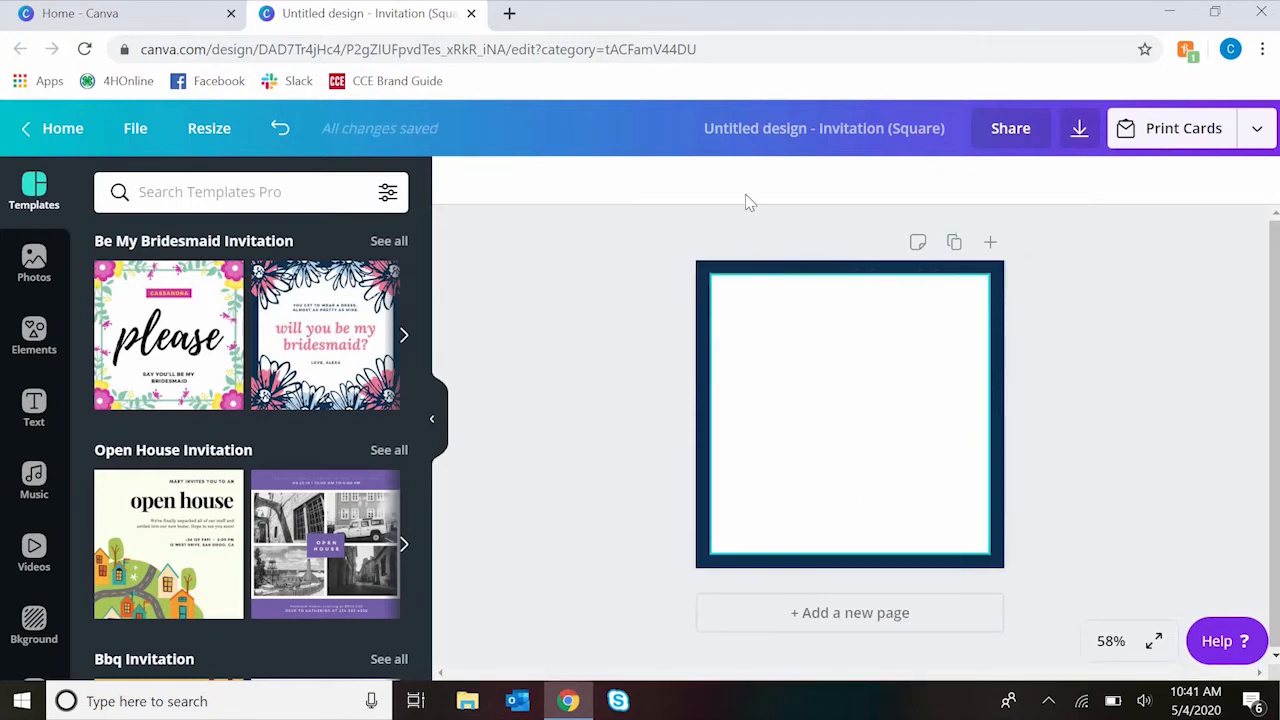
Search the elements for "flowers" and add the round wreath of pink flowers to the page.
left_click(34, 335)
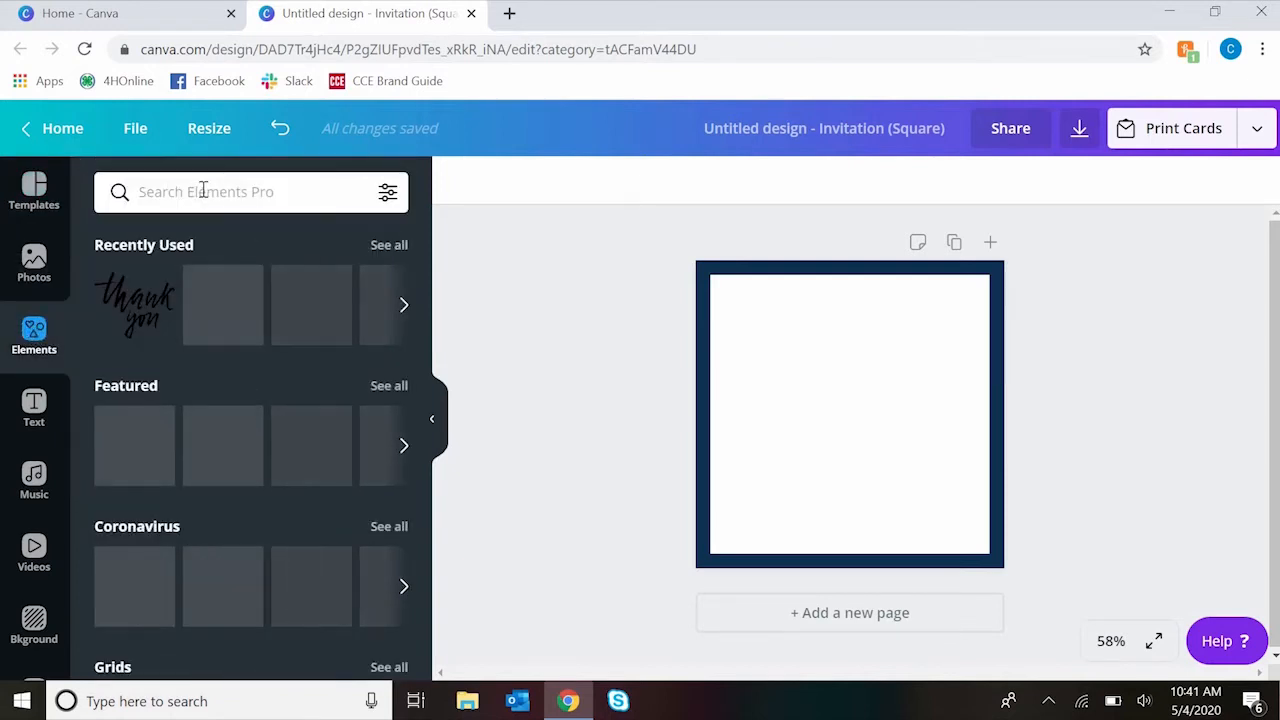
left_click(203, 190)
type("flo")
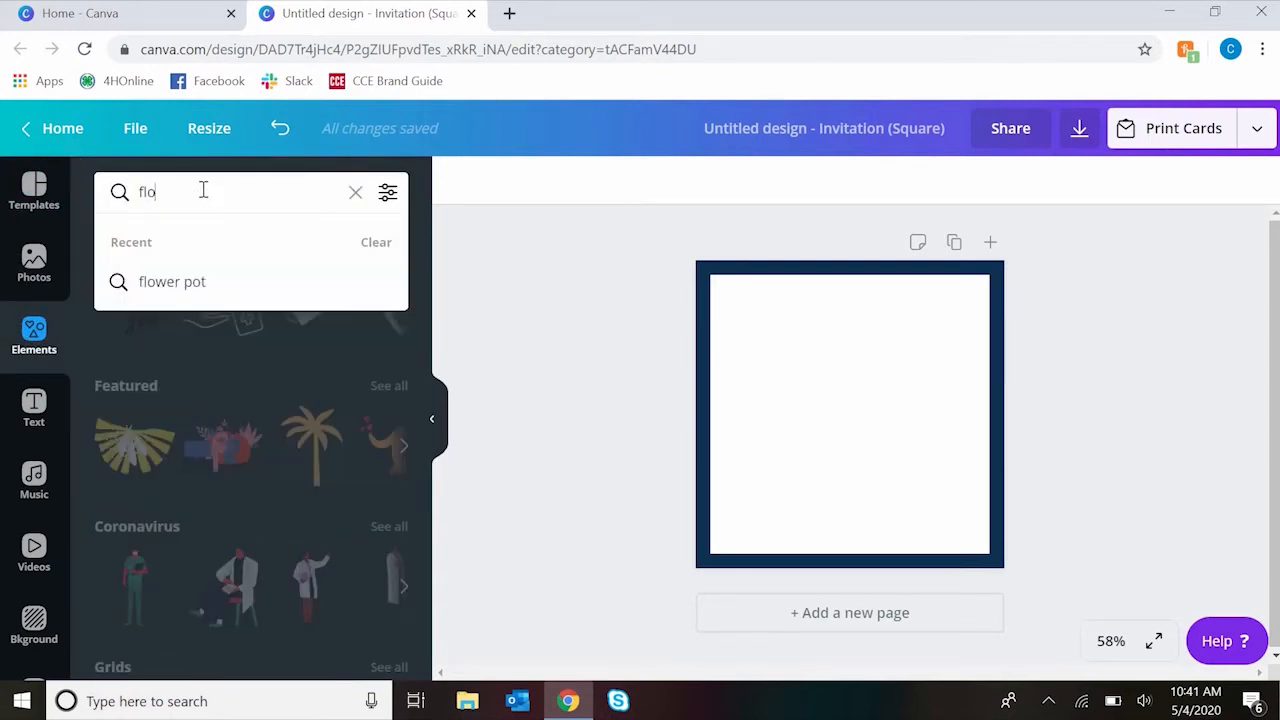
type("wers")
key("Return")
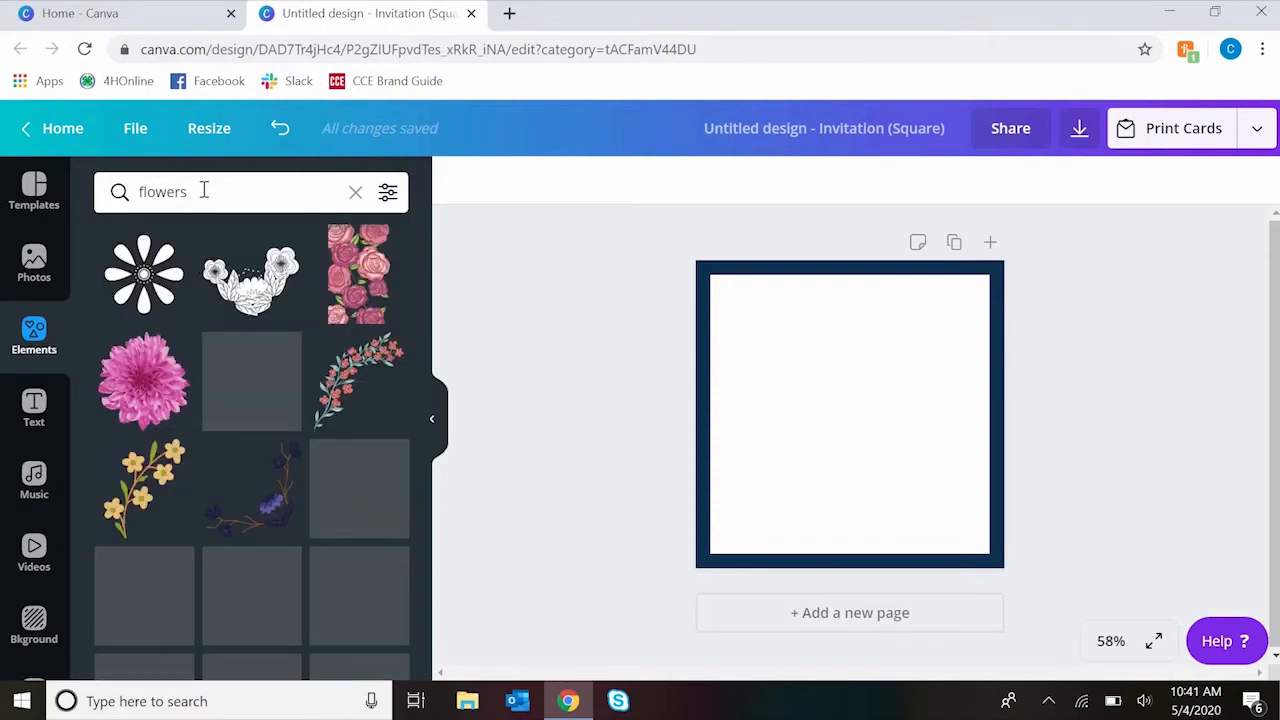
scroll(255, 395, "down", 1)
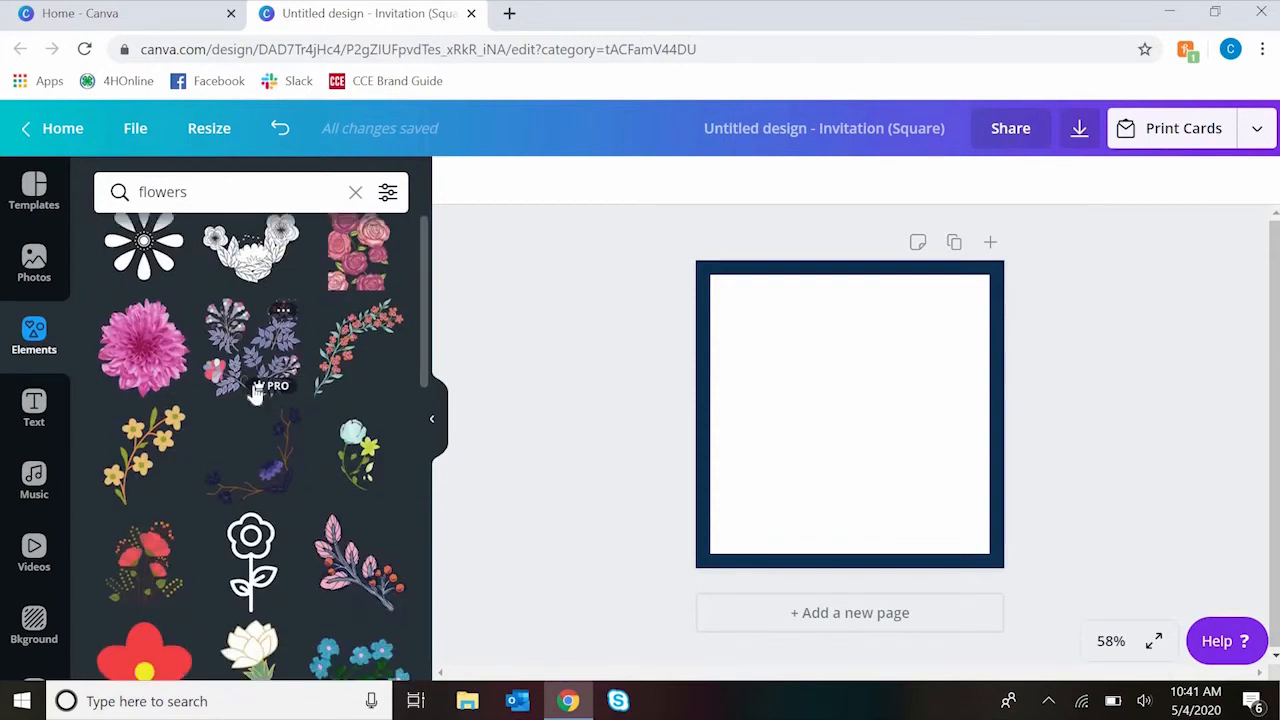
scroll(255, 393, "down", 2)
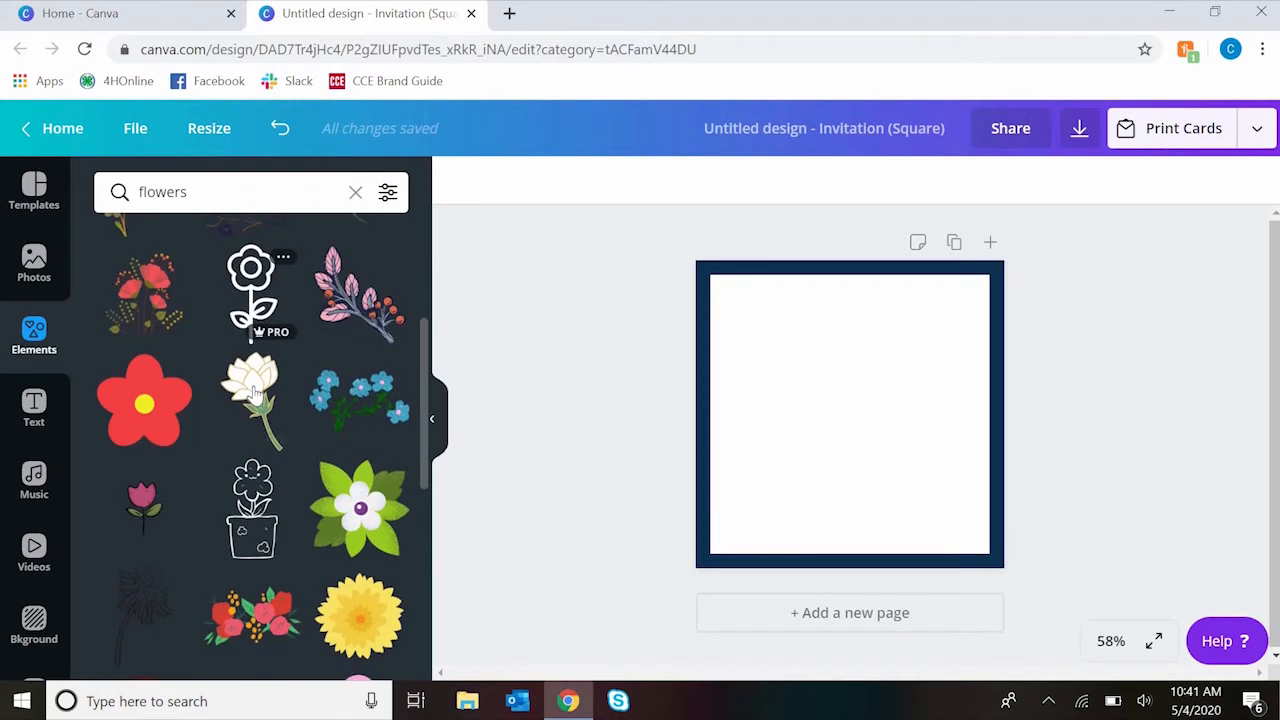
scroll(255, 393, "down", 3)
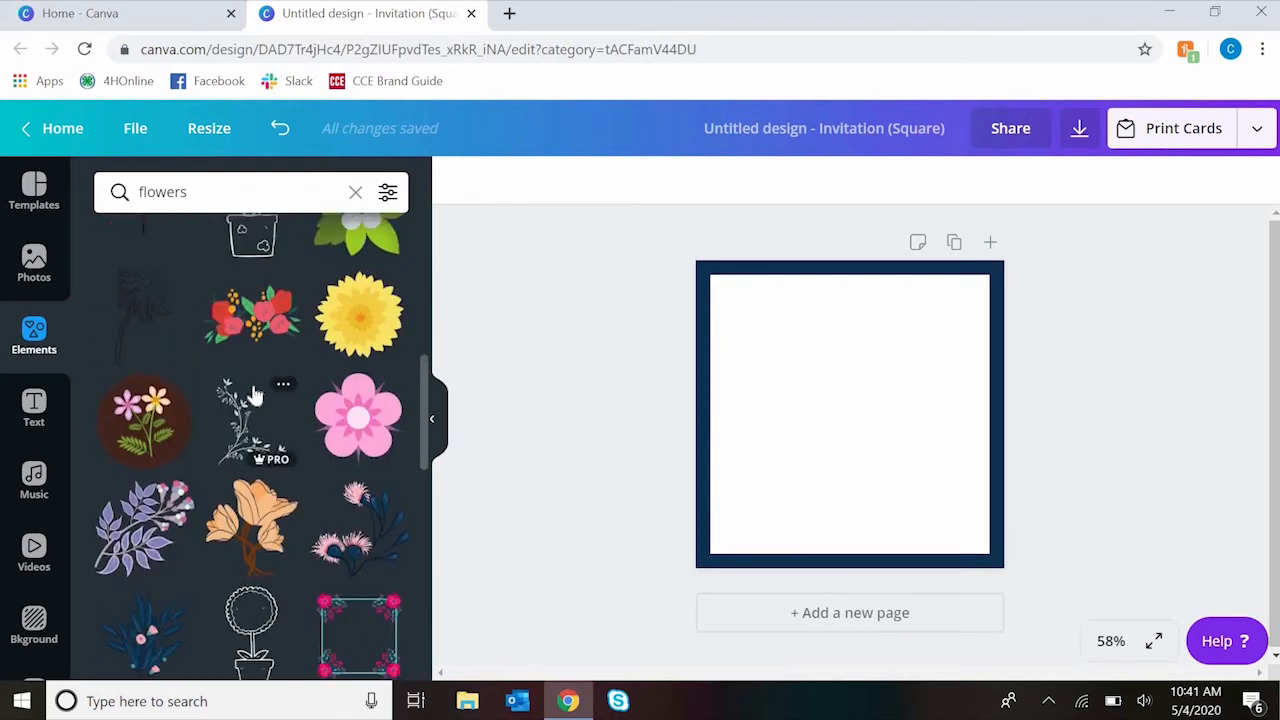
scroll(253, 394, "down", 5)
left_click(353, 346)
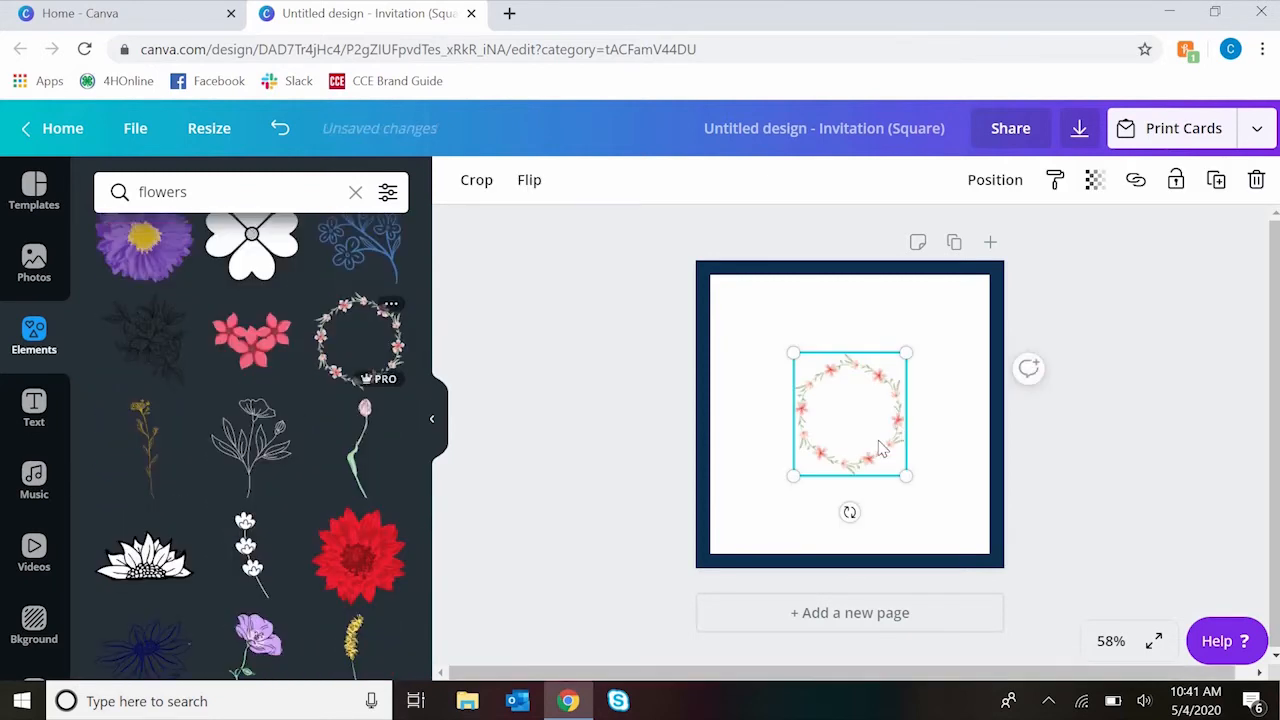
Enlarge the flower wreath to about 14.9 wide by 16.3 high and centre it on the page over the navy border.
left_click_drag(910, 471, 1140, 648)
mouse_move(803, 356)
left_mouse_down()
mouse_move(811, 375)
mouse_move(817, 352)
mouse_move(818, 364)
left_mouse_up()
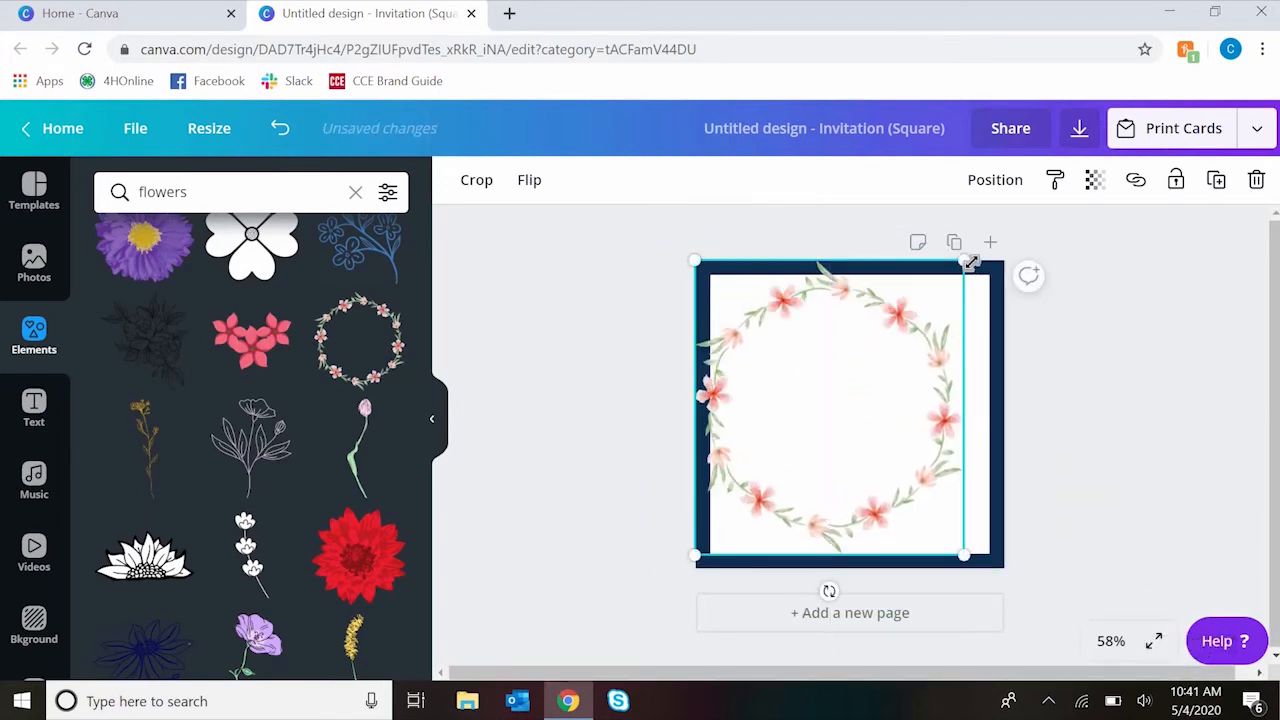
left_click_drag(972, 260, 1101, 230)
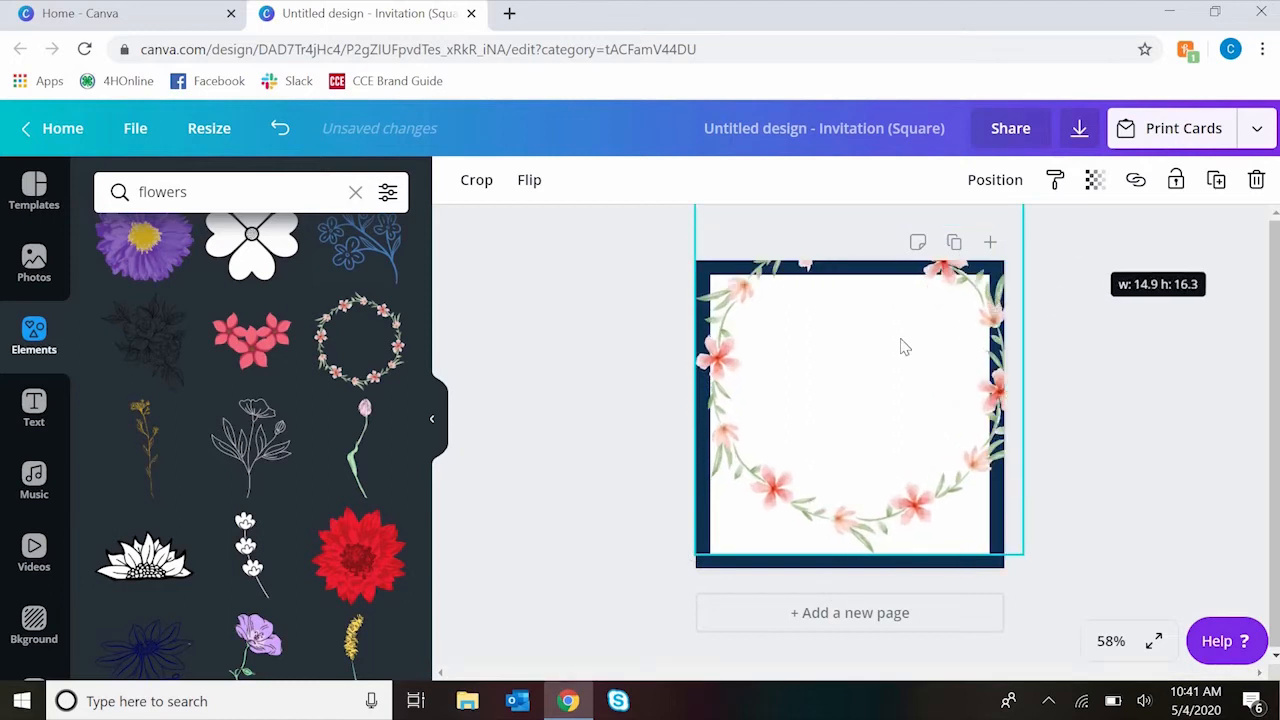
mouse_move(879, 357)
left_mouse_down()
mouse_move(854, 380)
mouse_move(898, 368)
mouse_move(880, 369)
left_mouse_up()
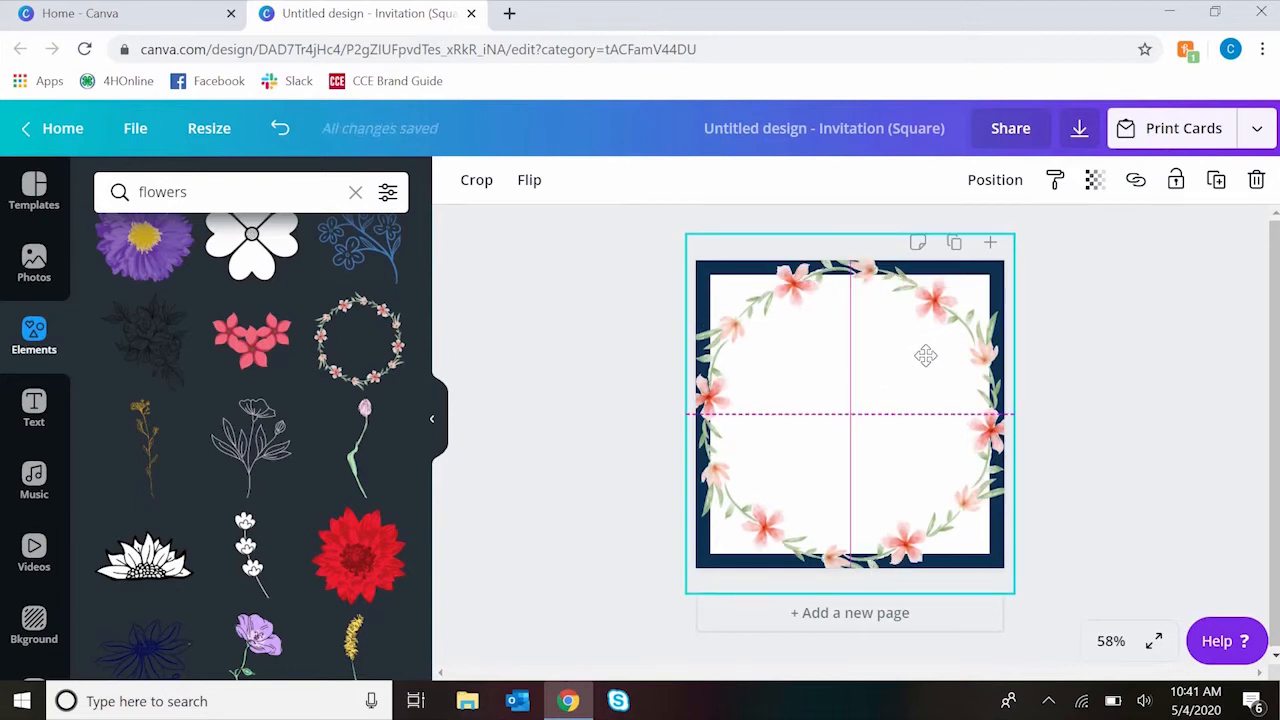
left_click(1108, 414)
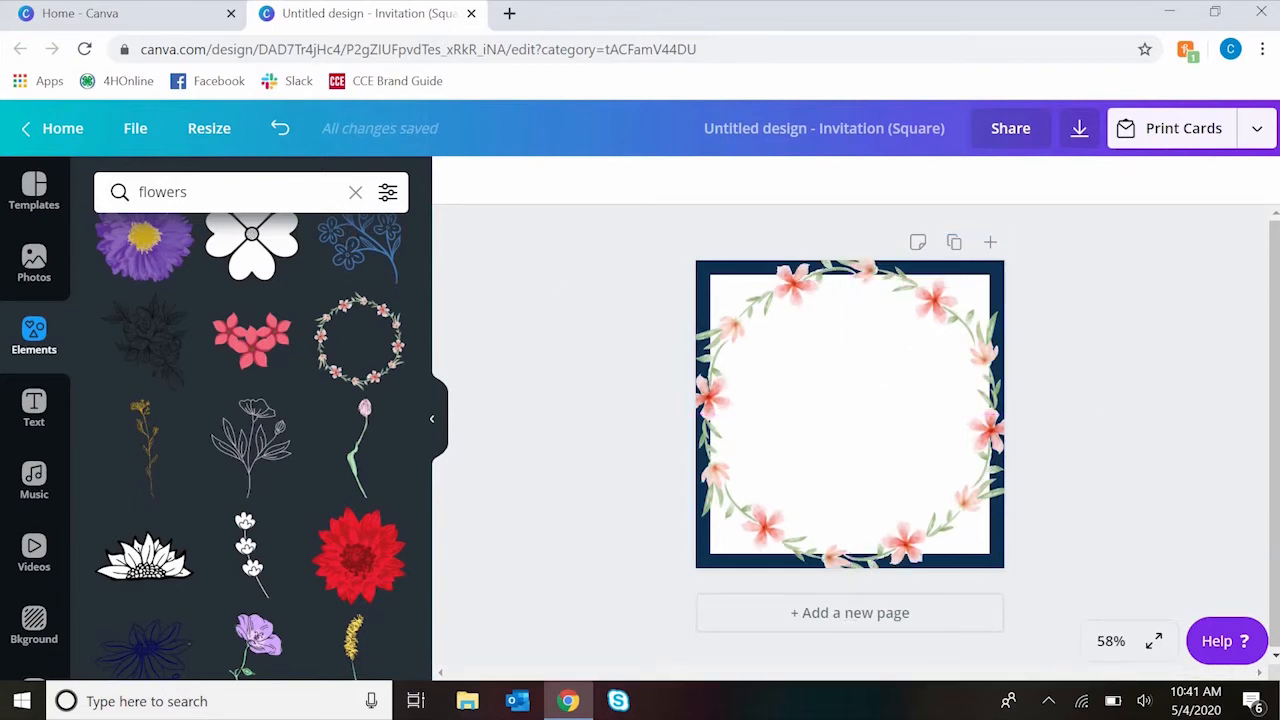
Add a heading to the centre of the invitation reading "You're Invited!".
left_click(31, 205)
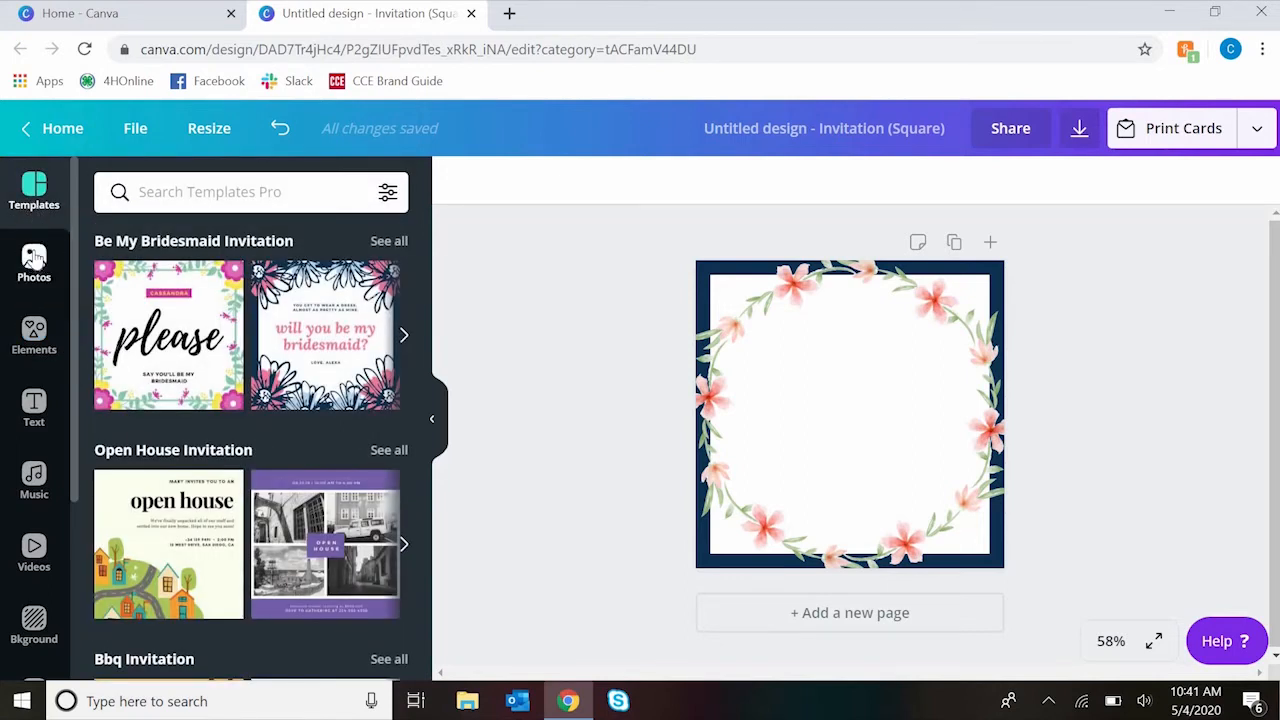
left_click(30, 410)
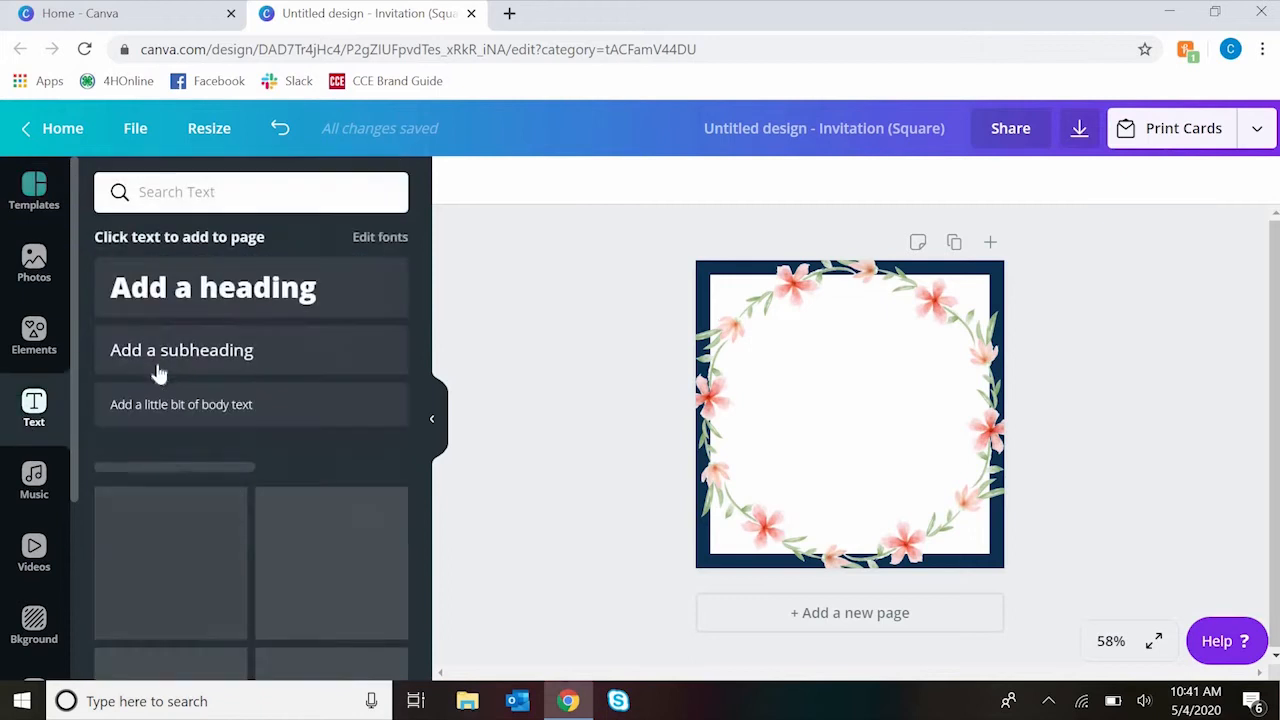
left_click(236, 303)
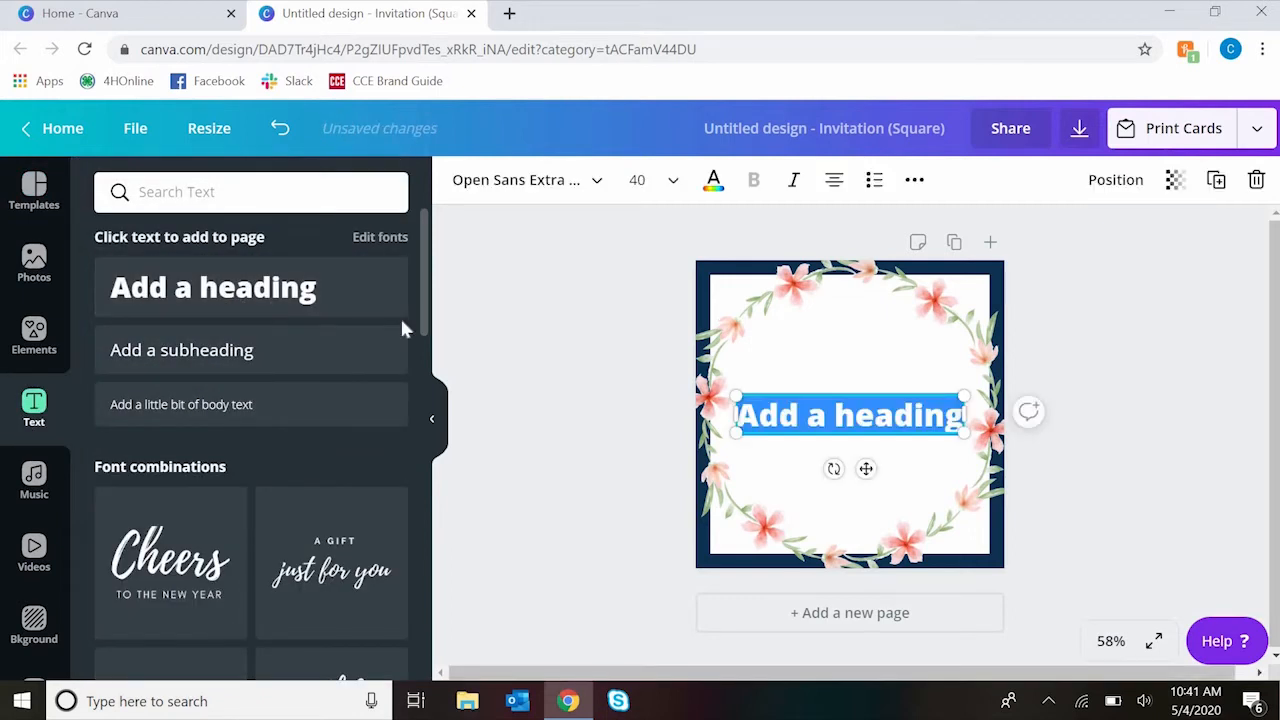
type("Yo")
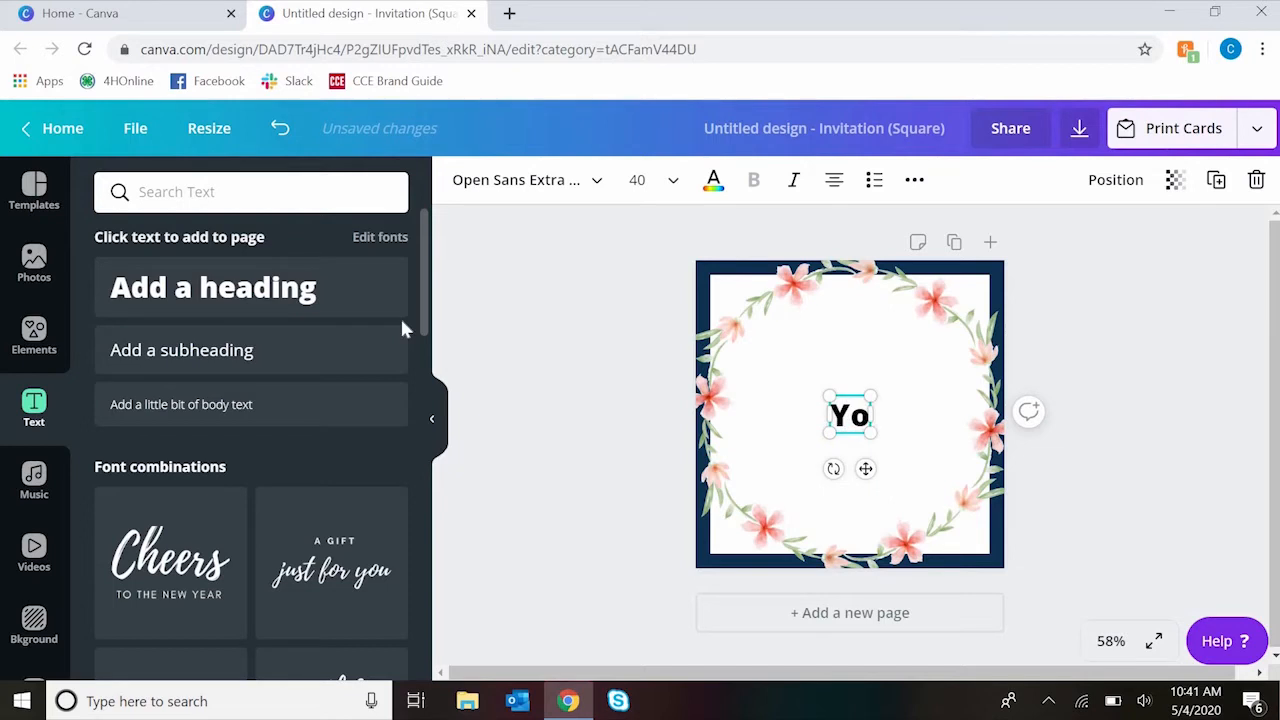
type("u're")
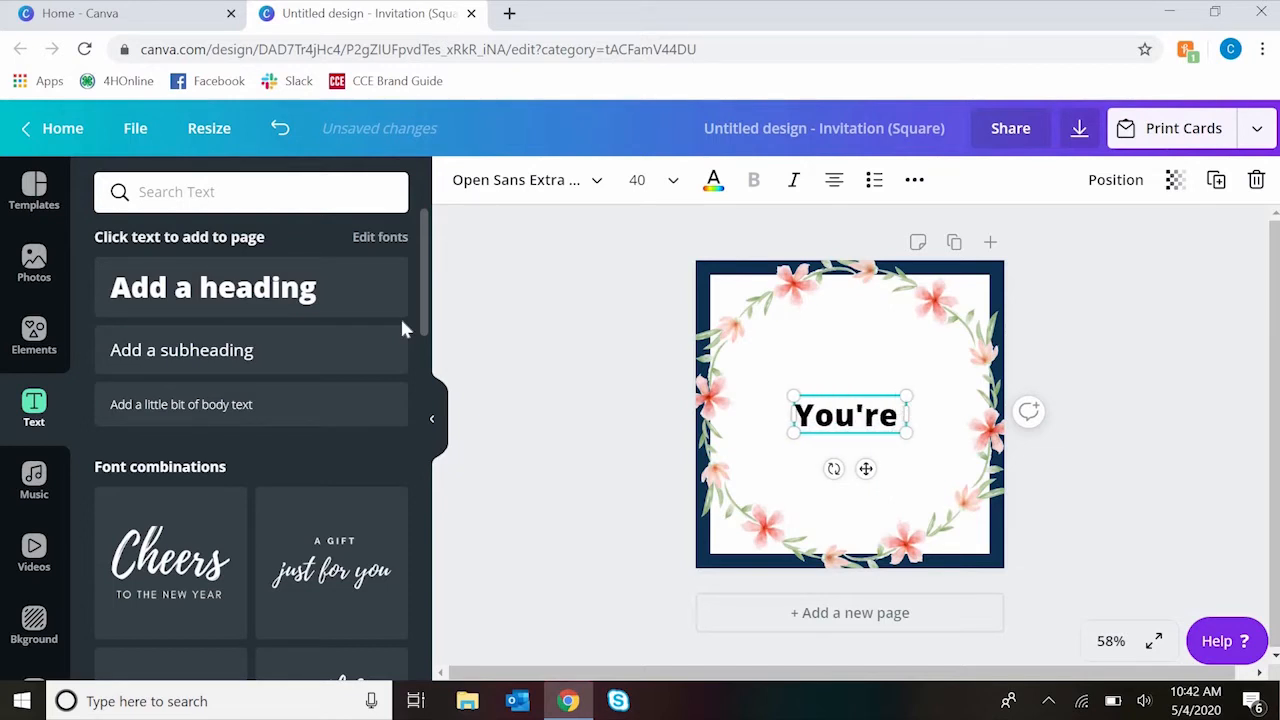
type(" Invited1!")
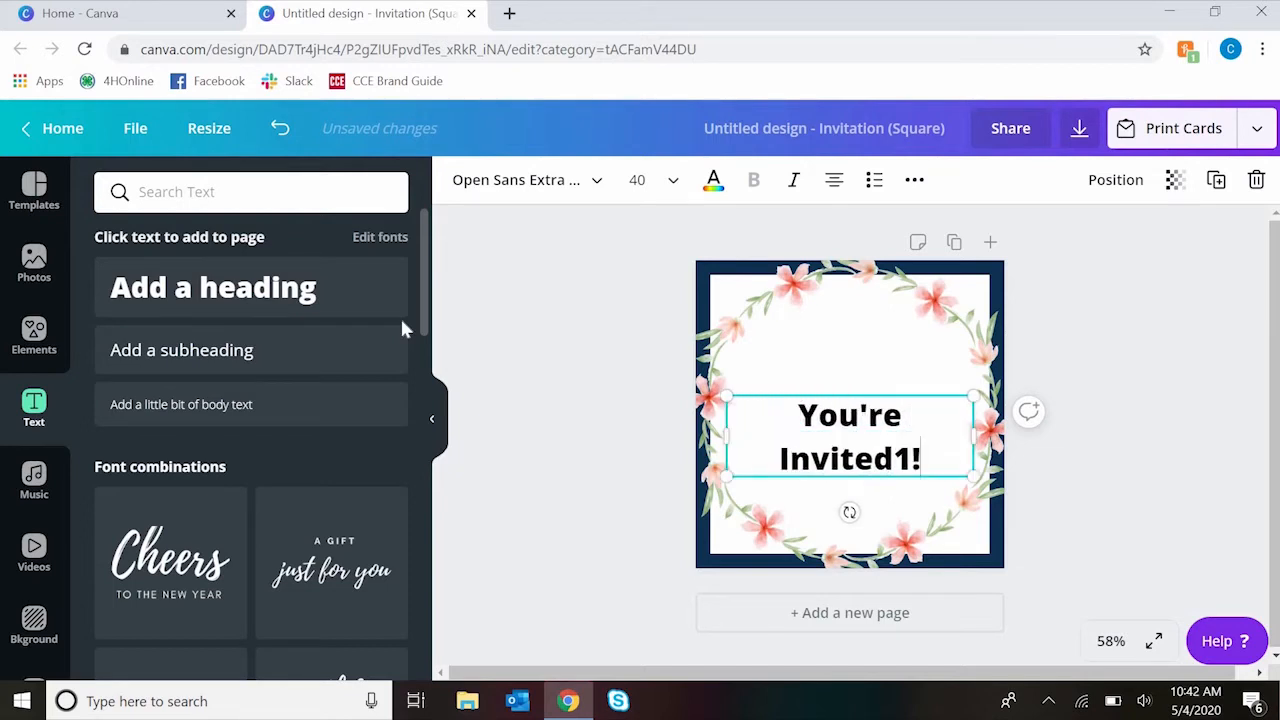
key("BackSpace")
key("BackSpace")
type("!")
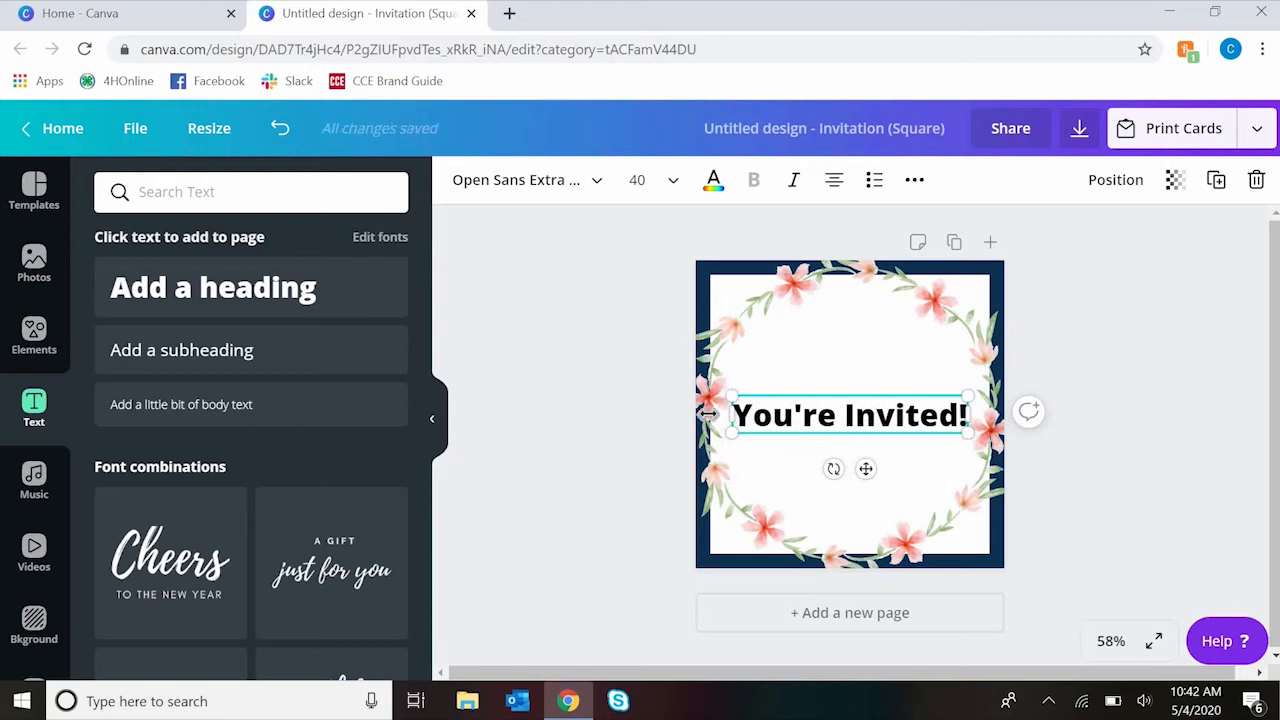
Restyle the "You're Invited!" heading in the Emitha font at size 77.9 and place it in the upper part of the wreath.
triple_click(877, 415)
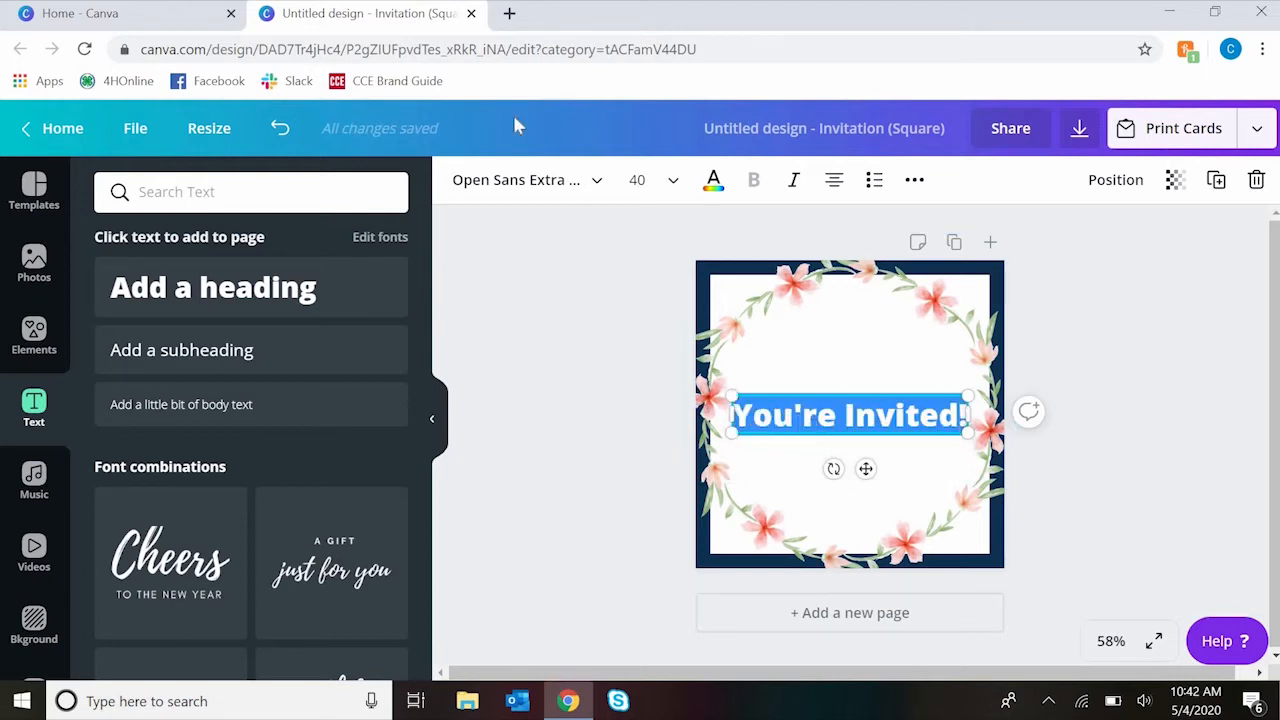
left_click(558, 183)
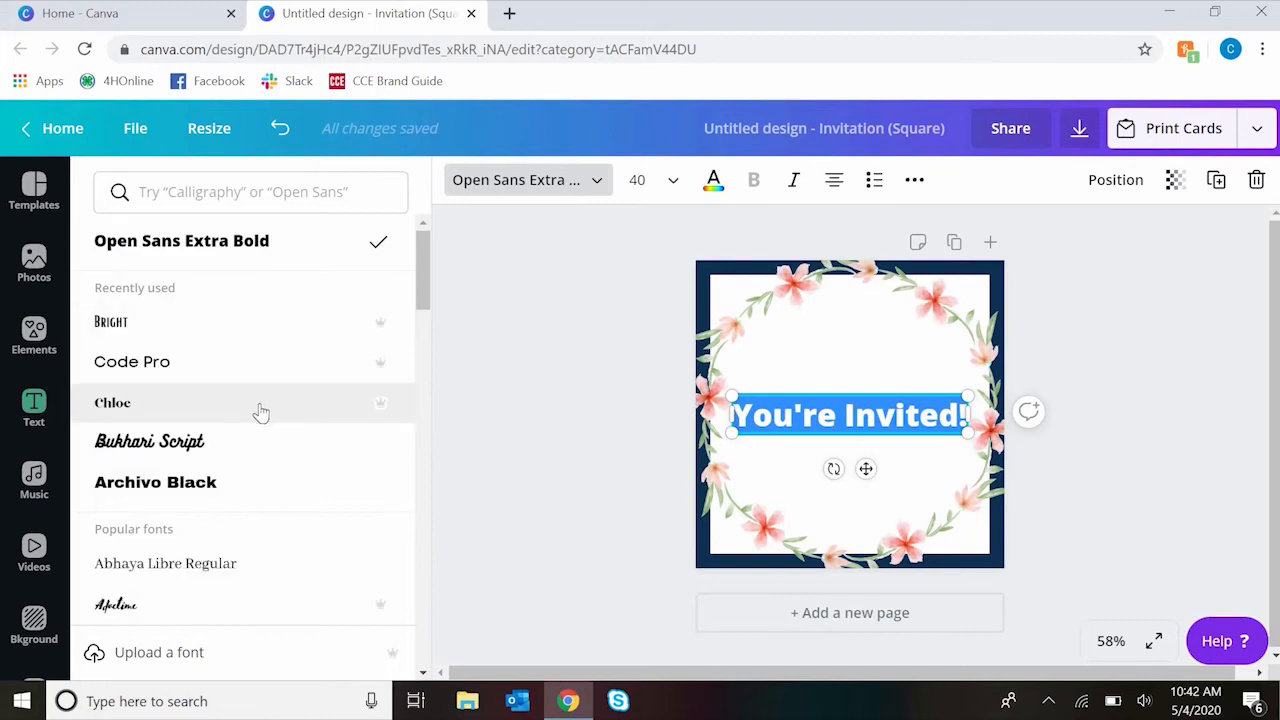
scroll(260, 410, "down", 4)
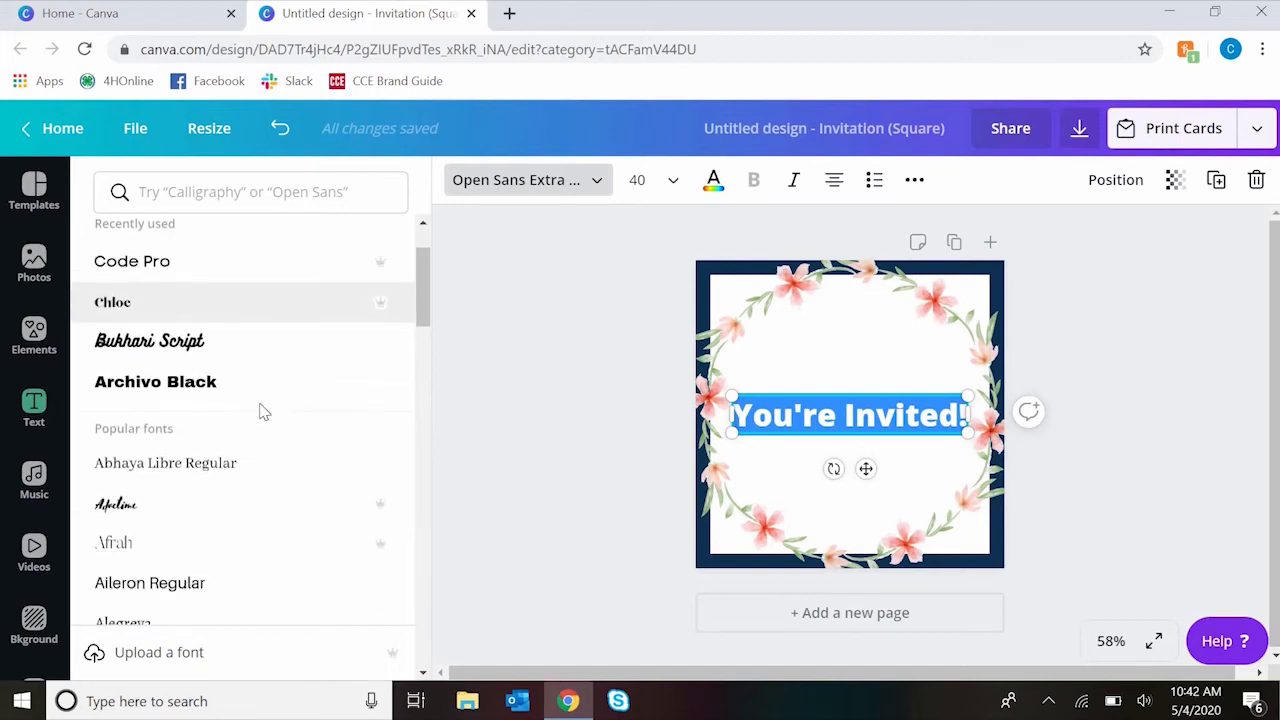
scroll(265, 395, "down", 4)
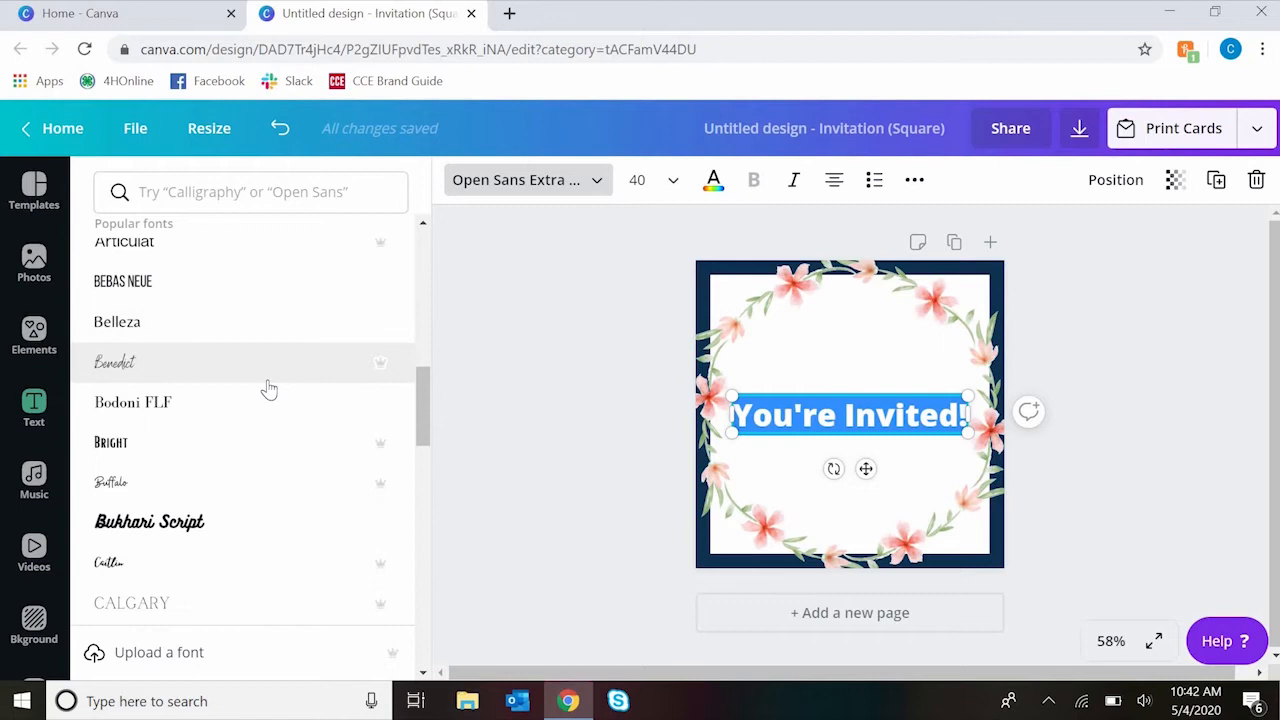
scroll(268, 388, "down", 2)
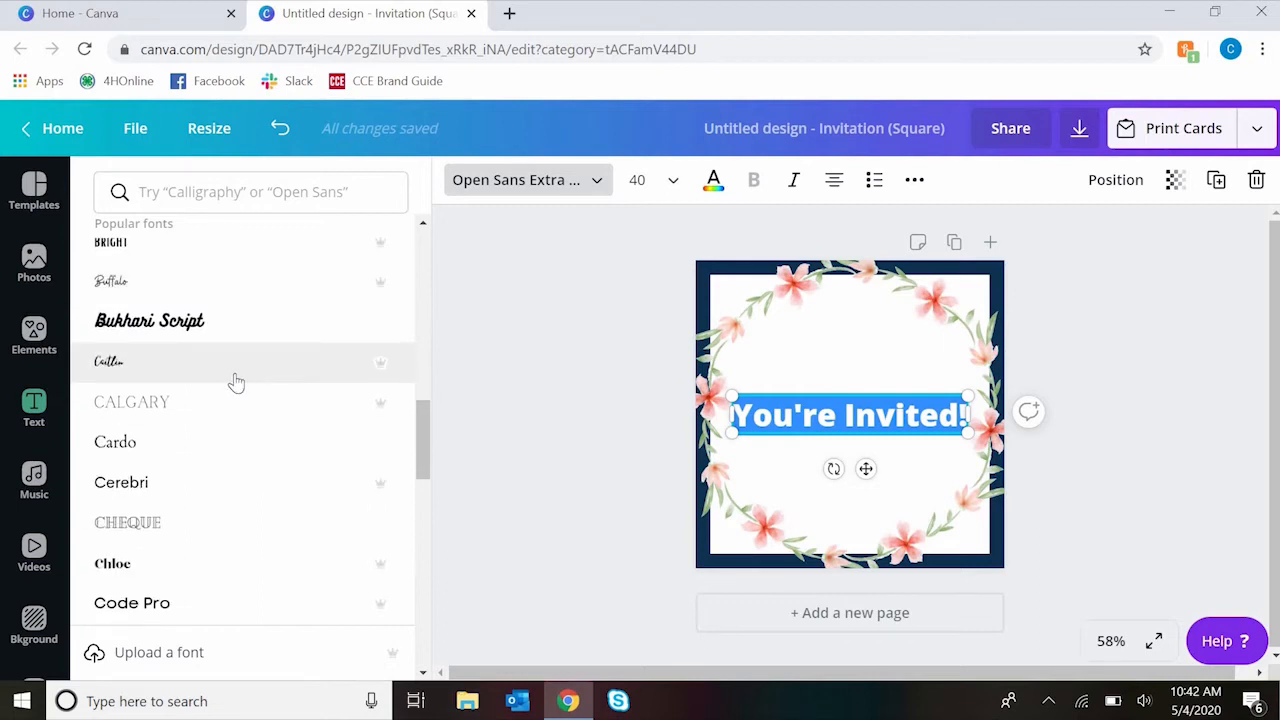
scroll(236, 382, "down", 2)
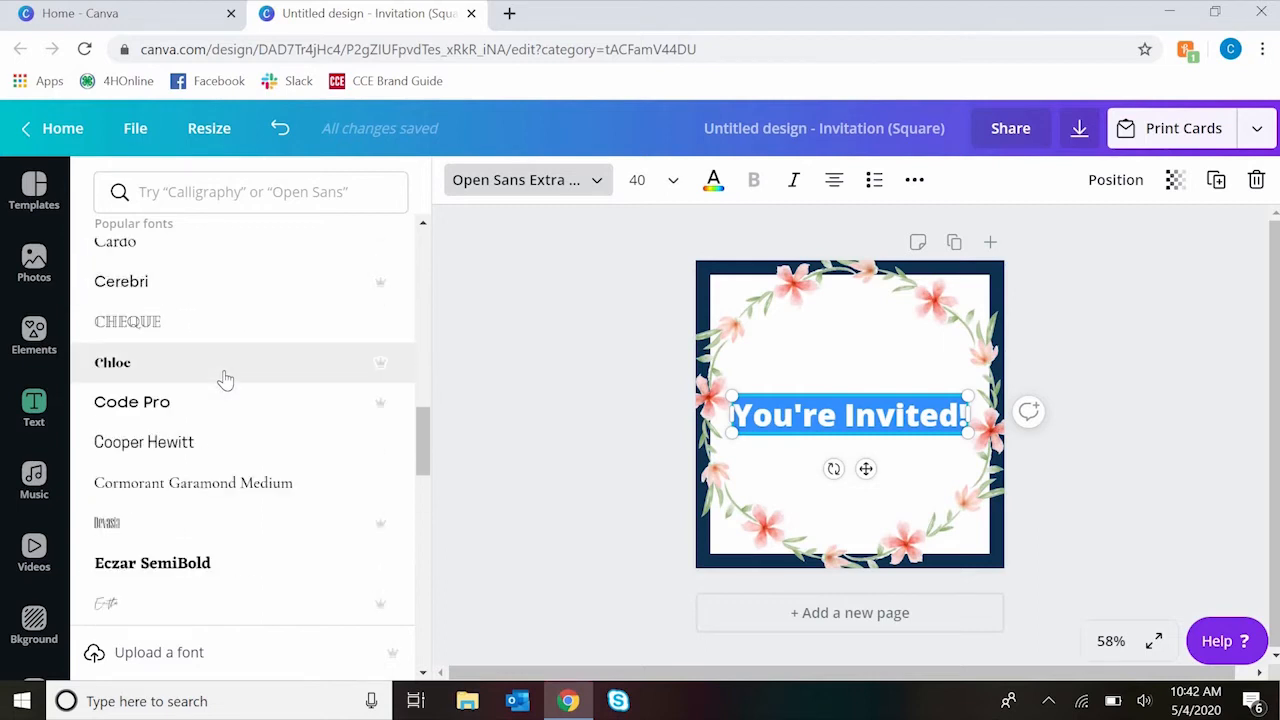
scroll(225, 380, "down", 3)
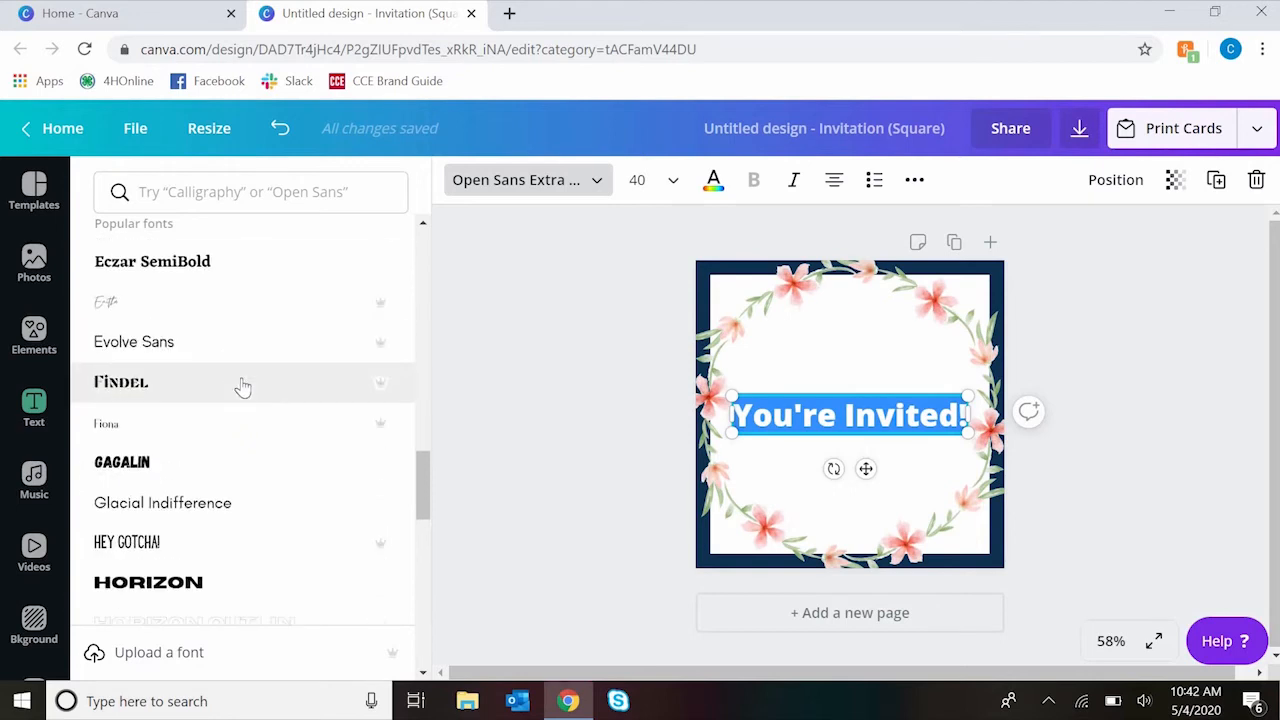
left_click(197, 306)
left_click(1025, 388)
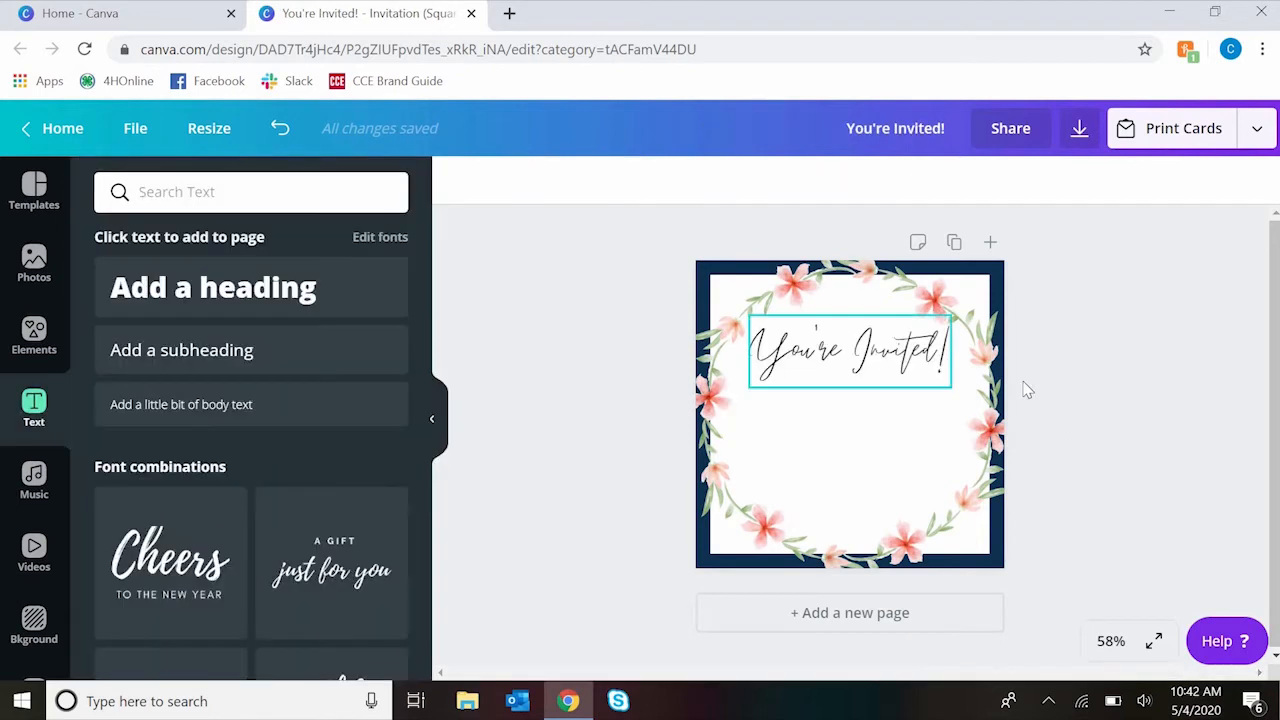
Colour the "You're Invited!" heading with the document's navy blue.
left_click(740, 280)
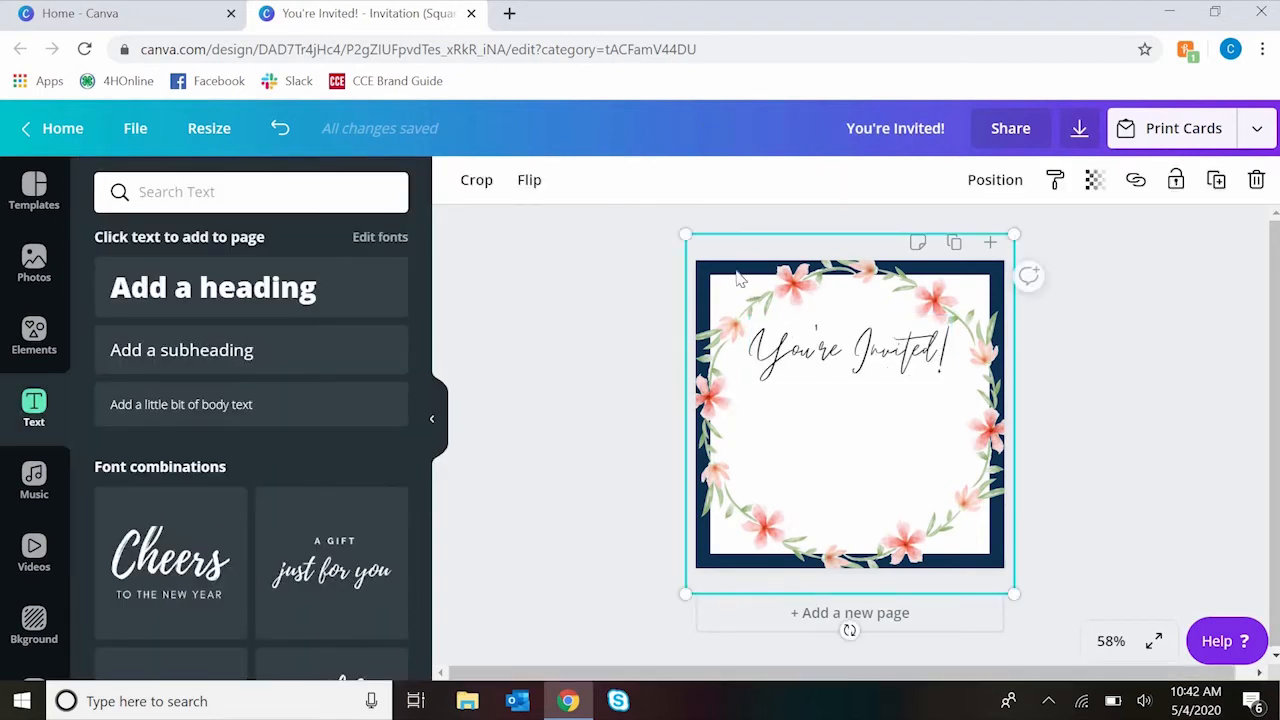
left_click(882, 346)
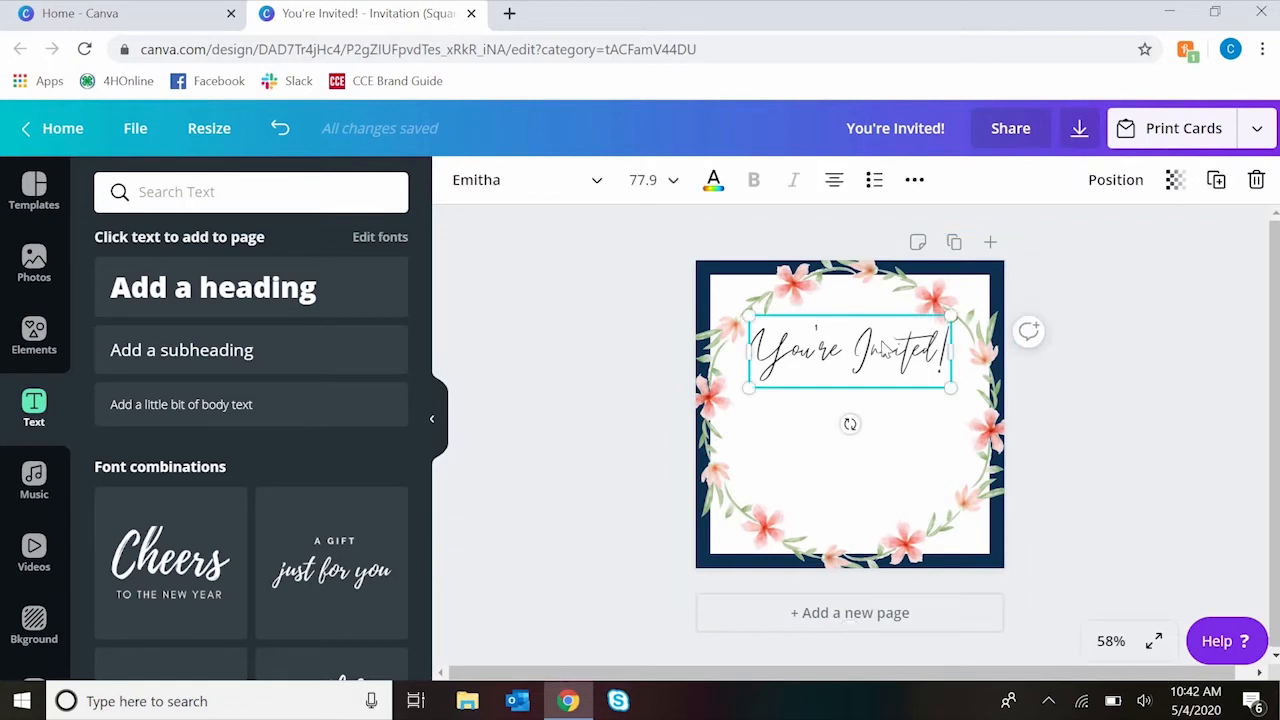
left_click(713, 182)
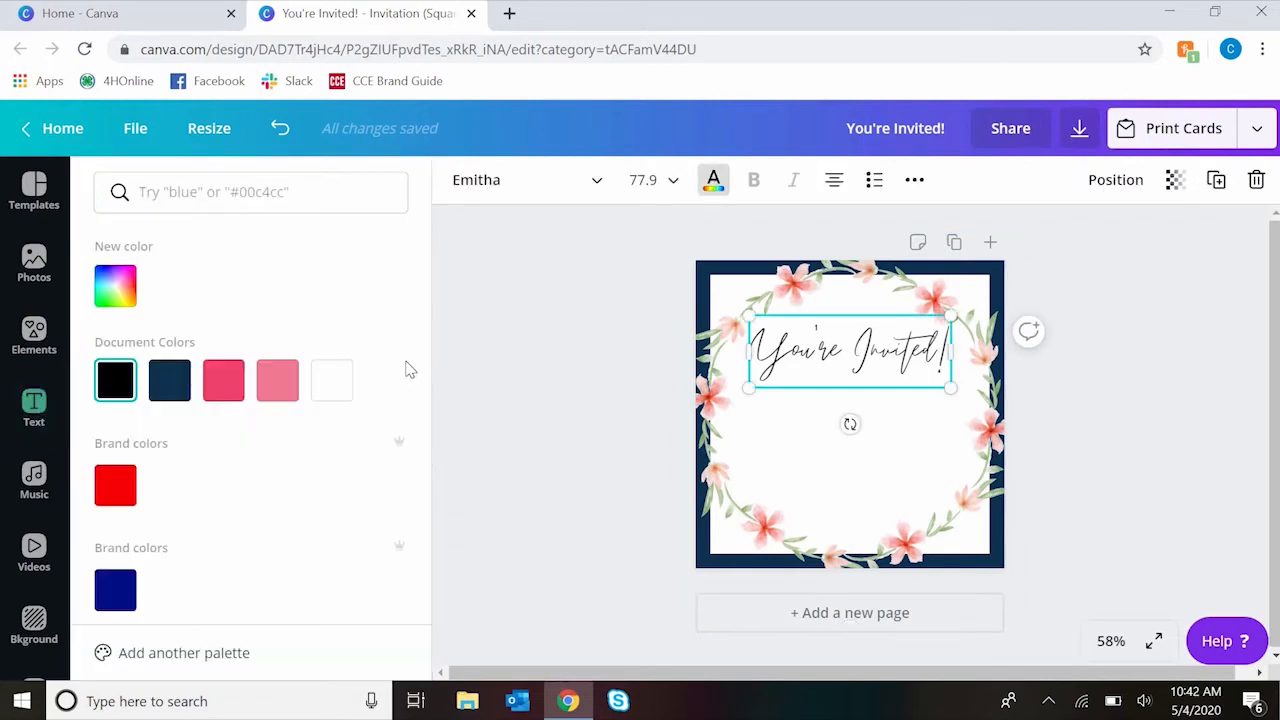
left_click(178, 386)
left_click(1139, 430)
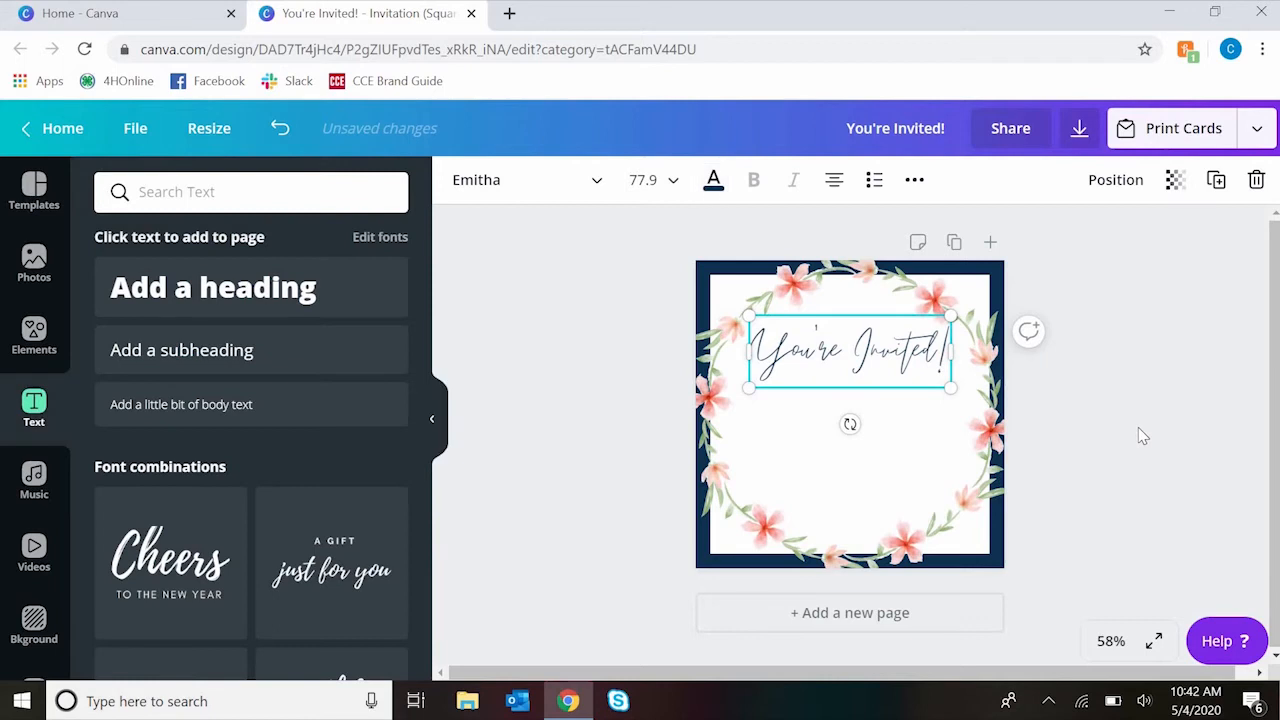
Add a three-line subheading with the birthday party title, "9/20/2020 | 4pm" and the venue address, and set it in Evolve Sans.
left_click(250, 372)
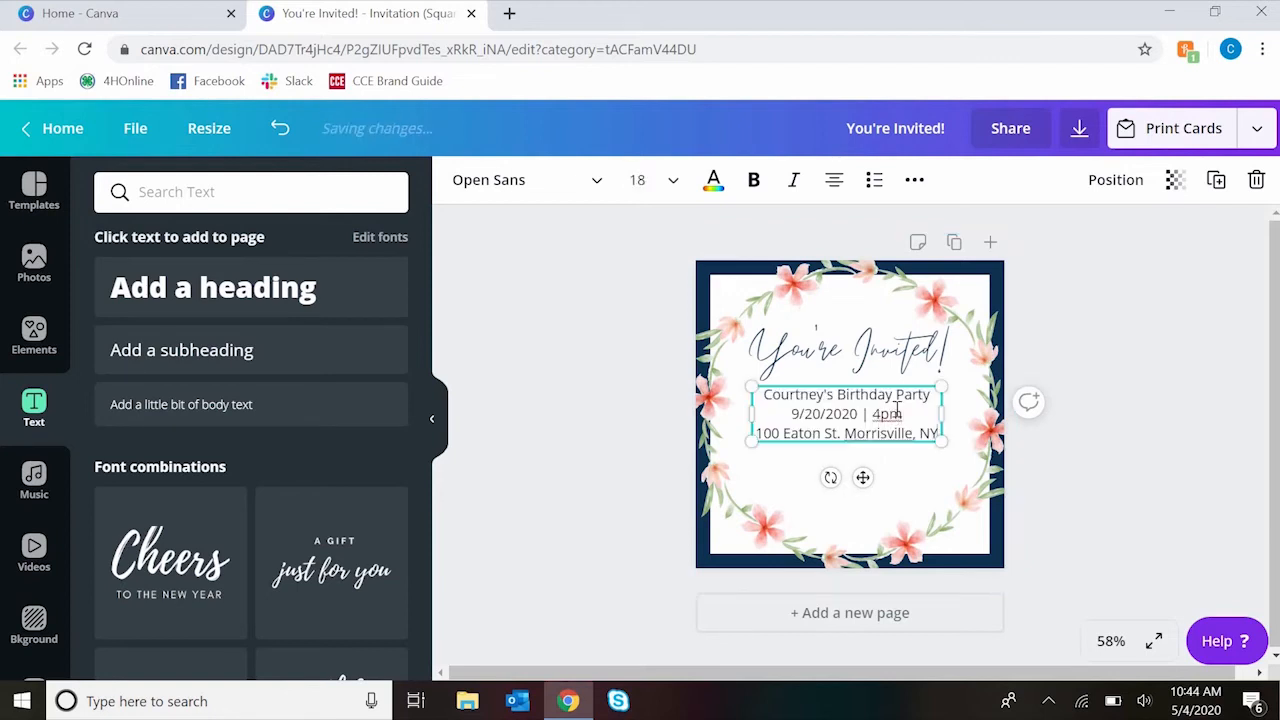
triple_click(903, 414)
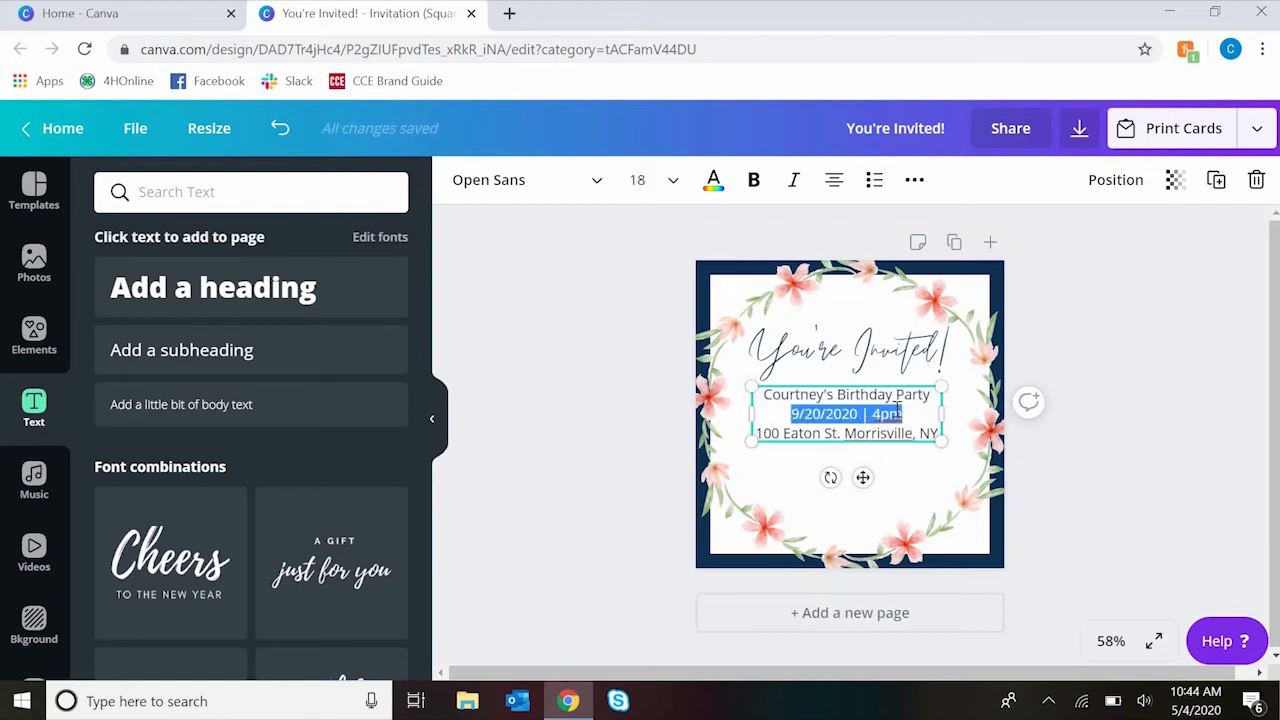
left_click(778, 400)
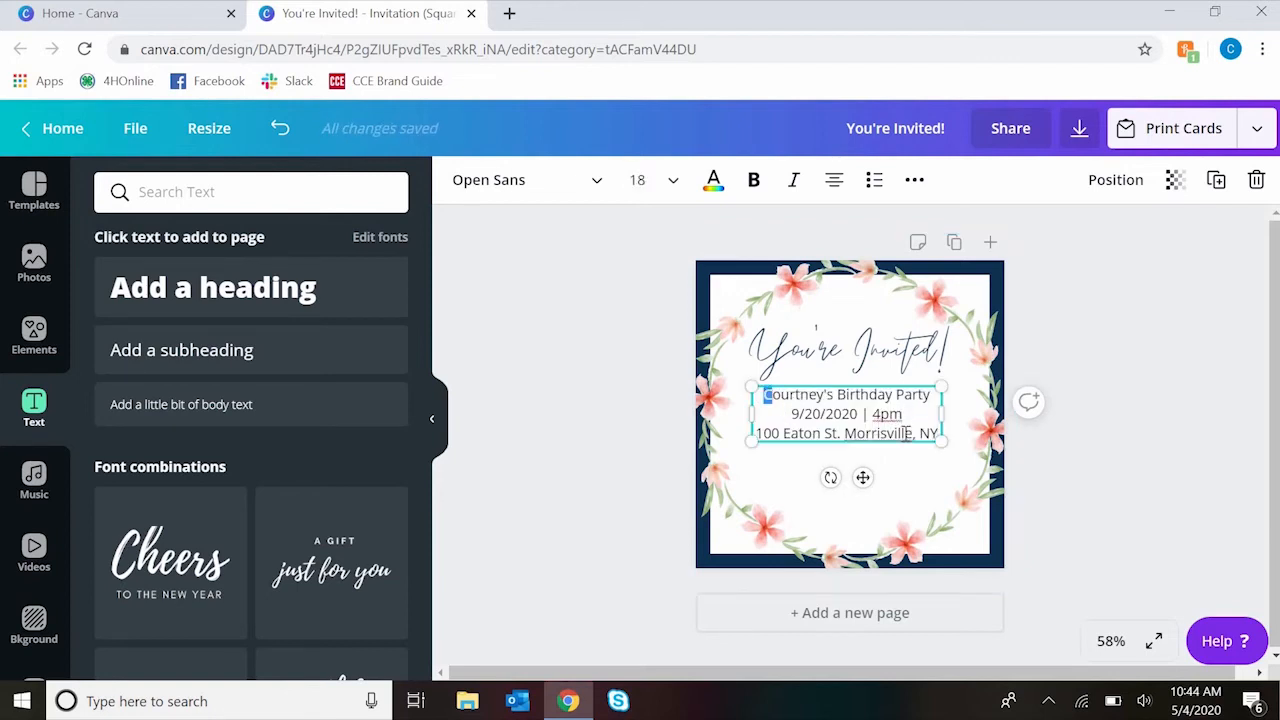
left_click_drag(905, 433, 941, 433)
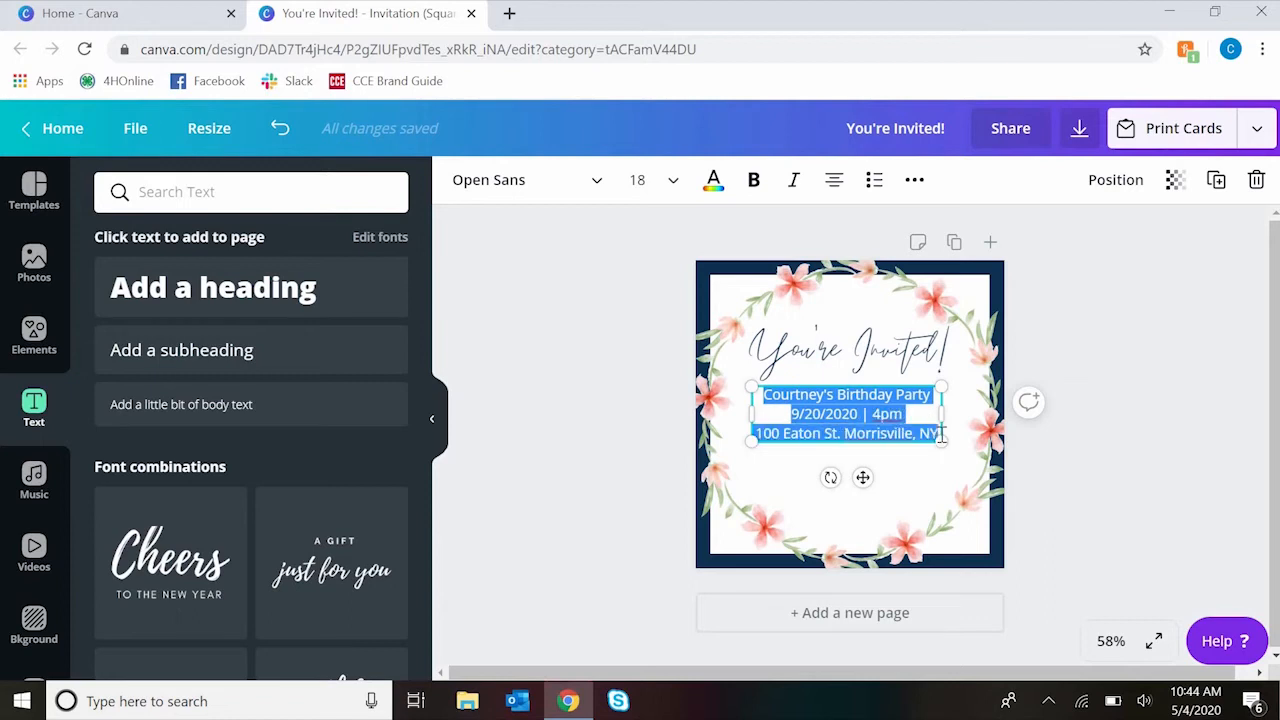
left_click(471, 180)
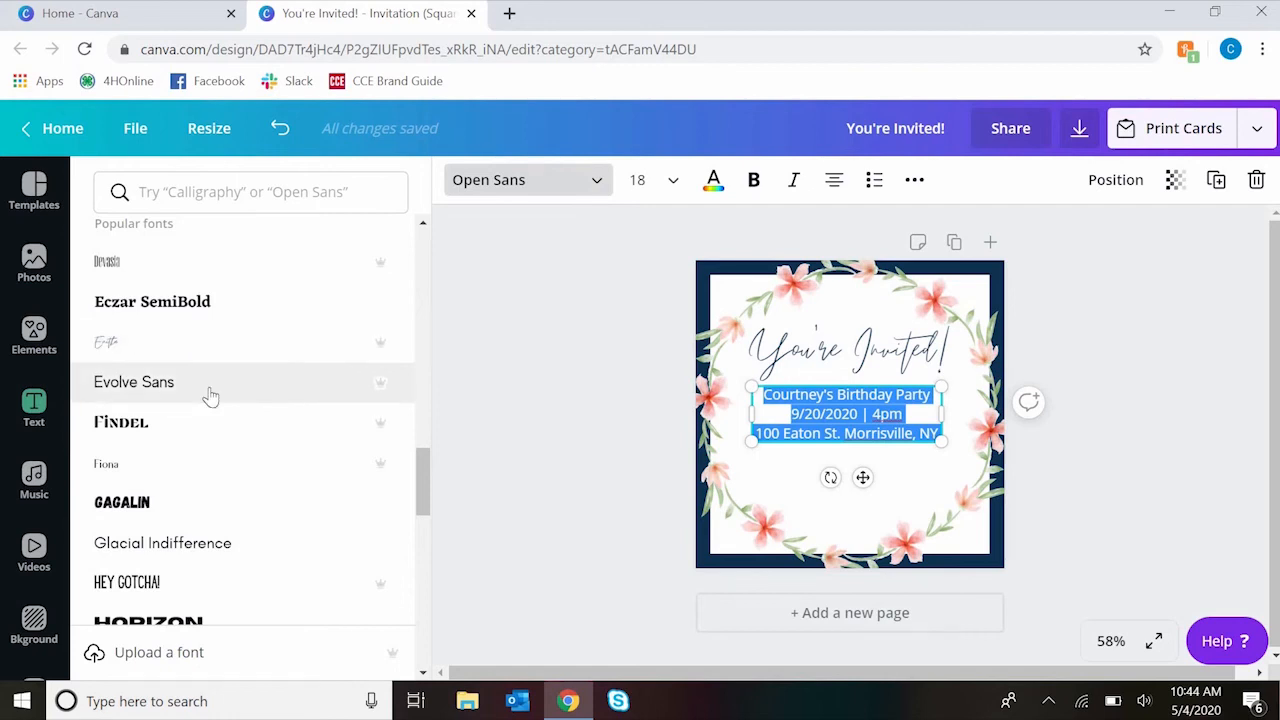
left_click(210, 397)
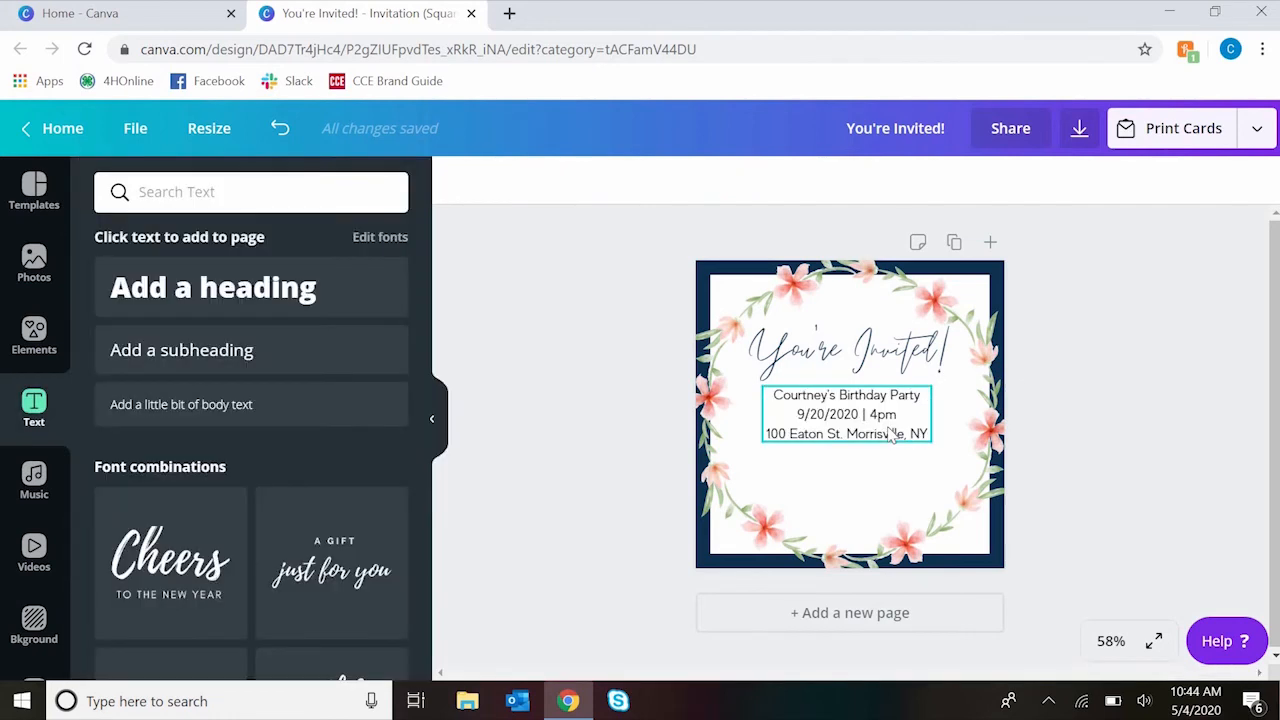
Duplicate the party details text below the original and change the copy to a bold "Please RSVP by 9/1/2020".
left_click(890, 434)
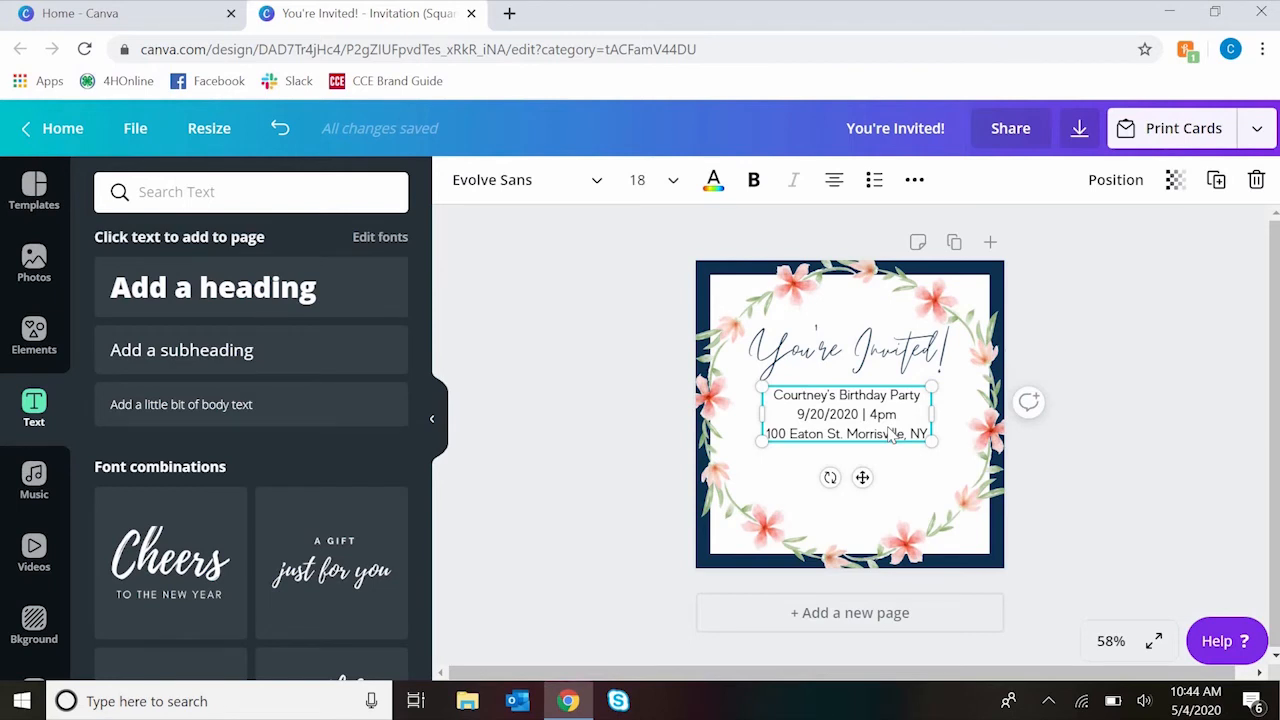
key("ctrl+d")
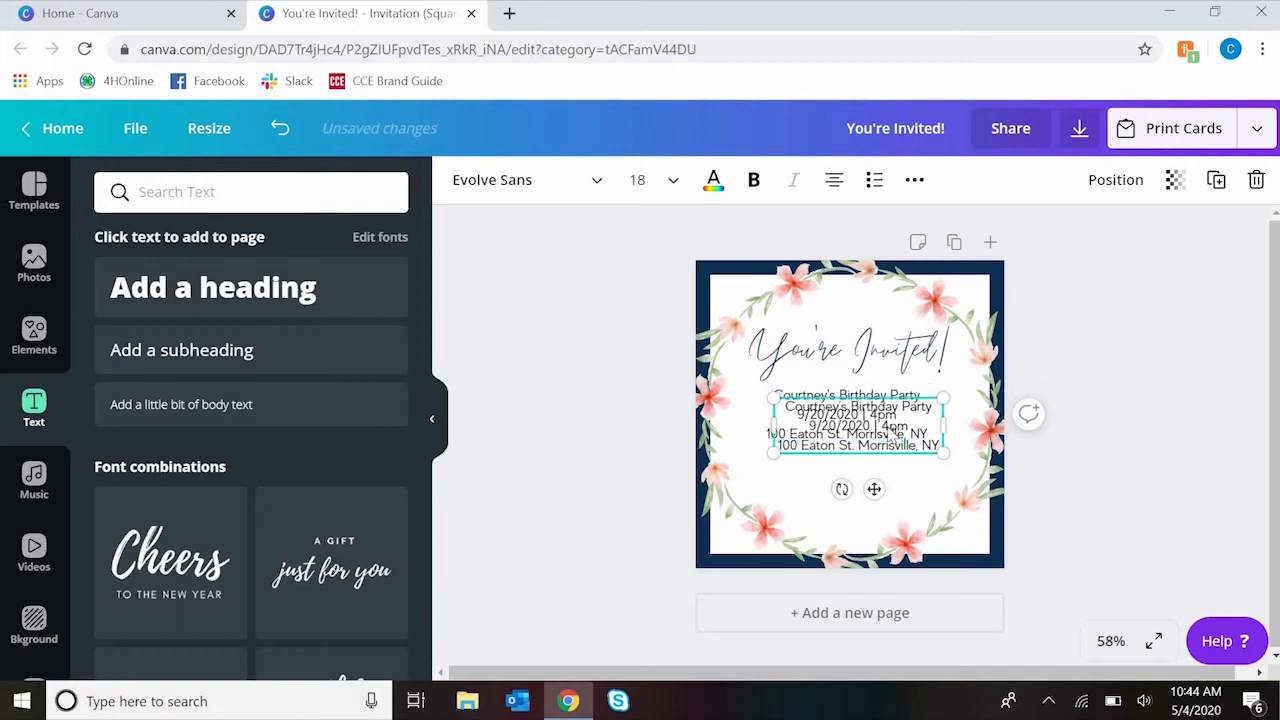
left_click_drag(891, 436, 885, 480)
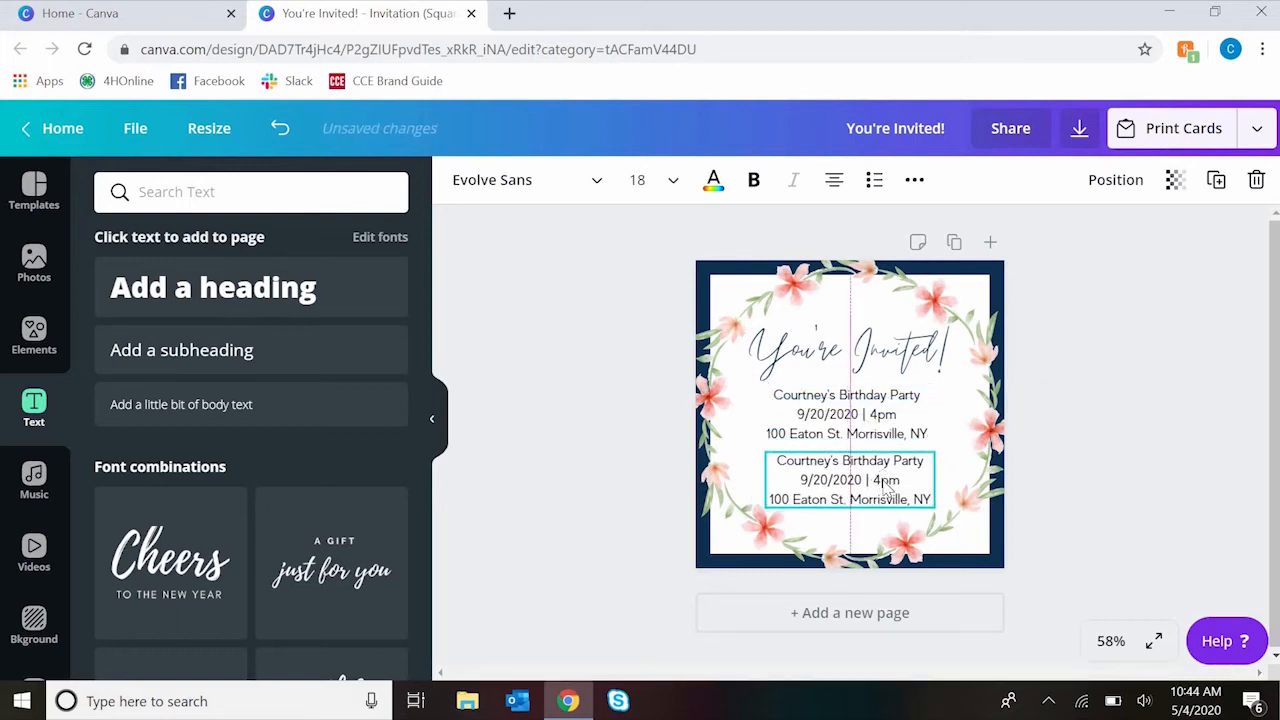
triple_click(885, 482)
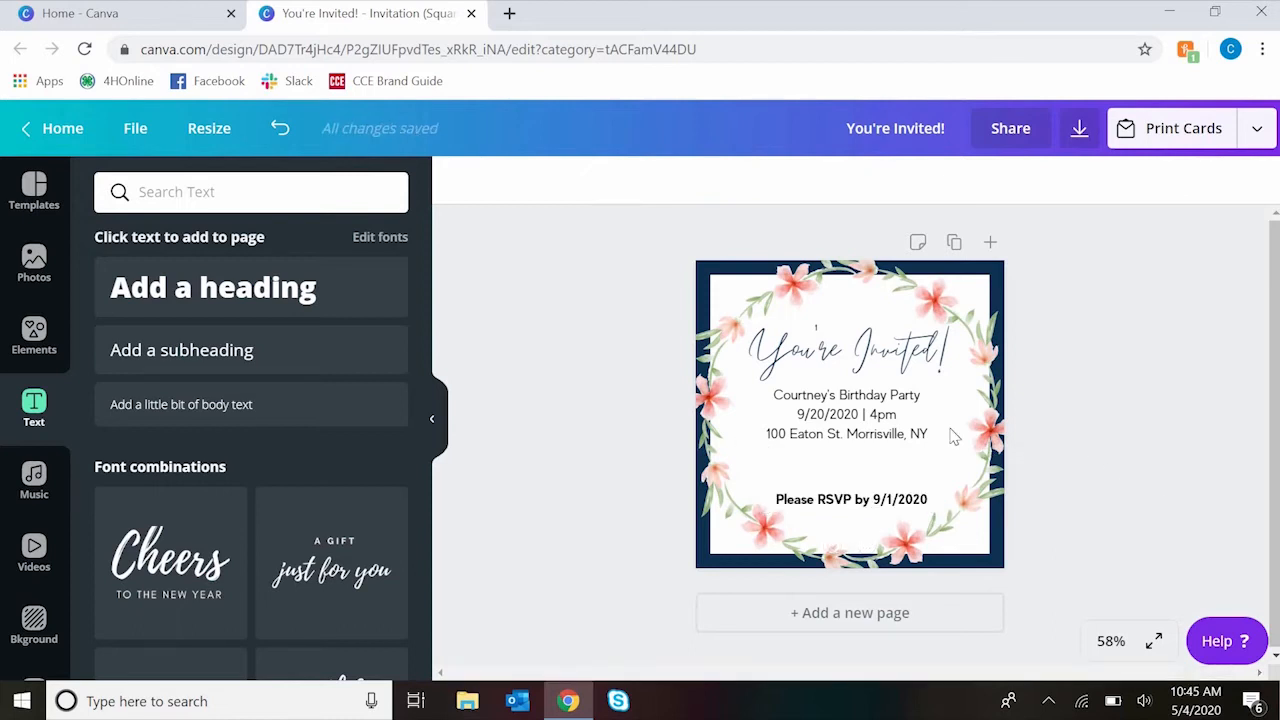
left_click(886, 428)
mouse_move(878, 413)
left_mouse_down()
mouse_move(877, 430)
mouse_move(879, 419)
left_mouse_up()
left_click(1183, 439)
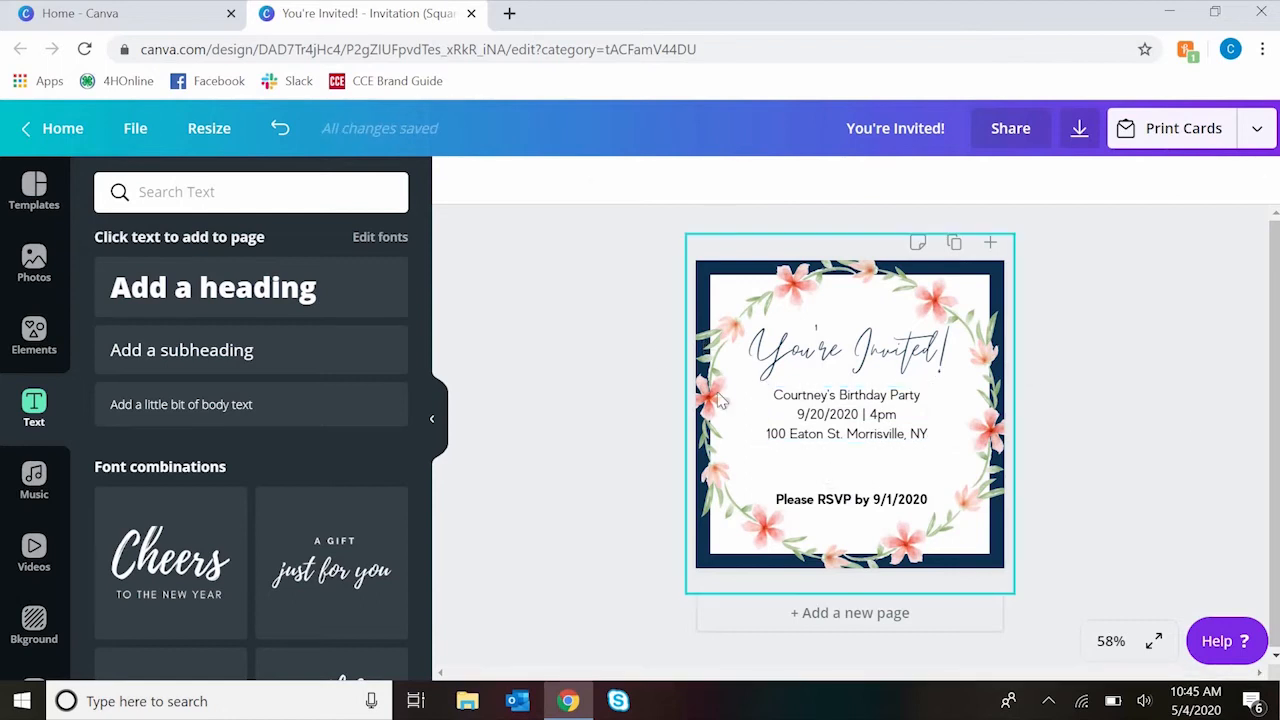
Replace the previous elements search with a search for "birthday" graphics.
left_click(34, 264)
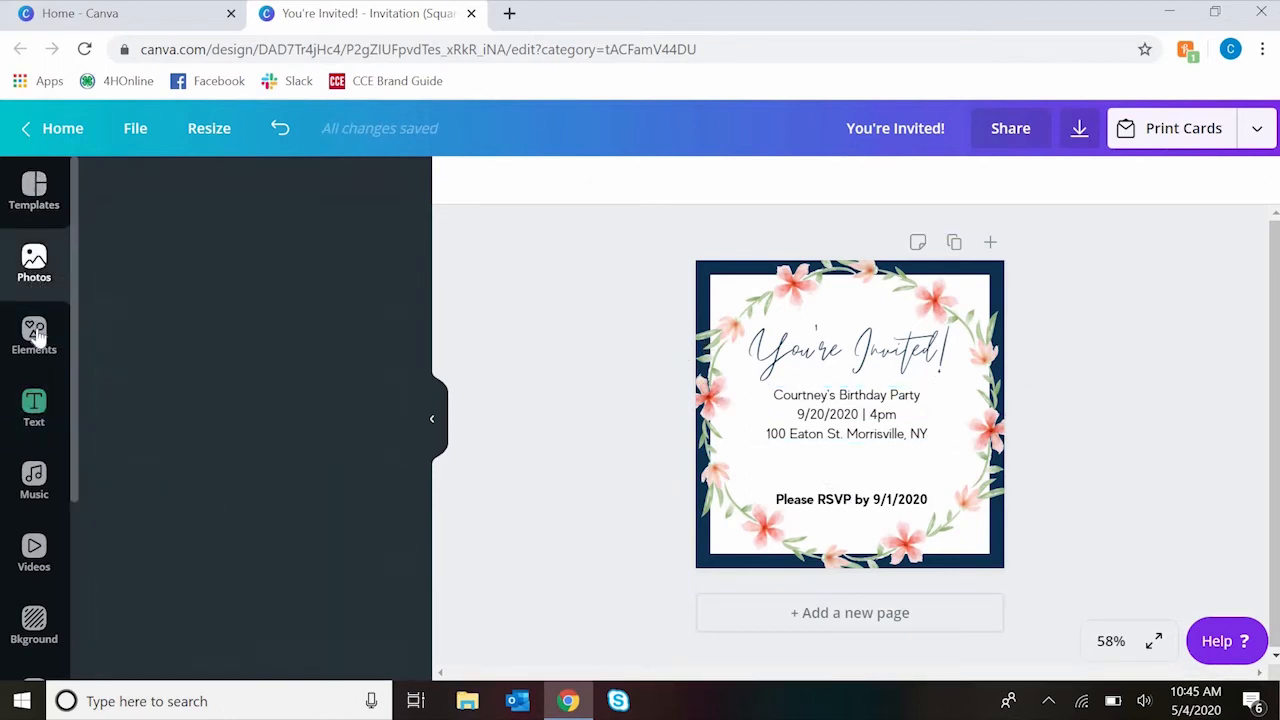
left_click(34, 336)
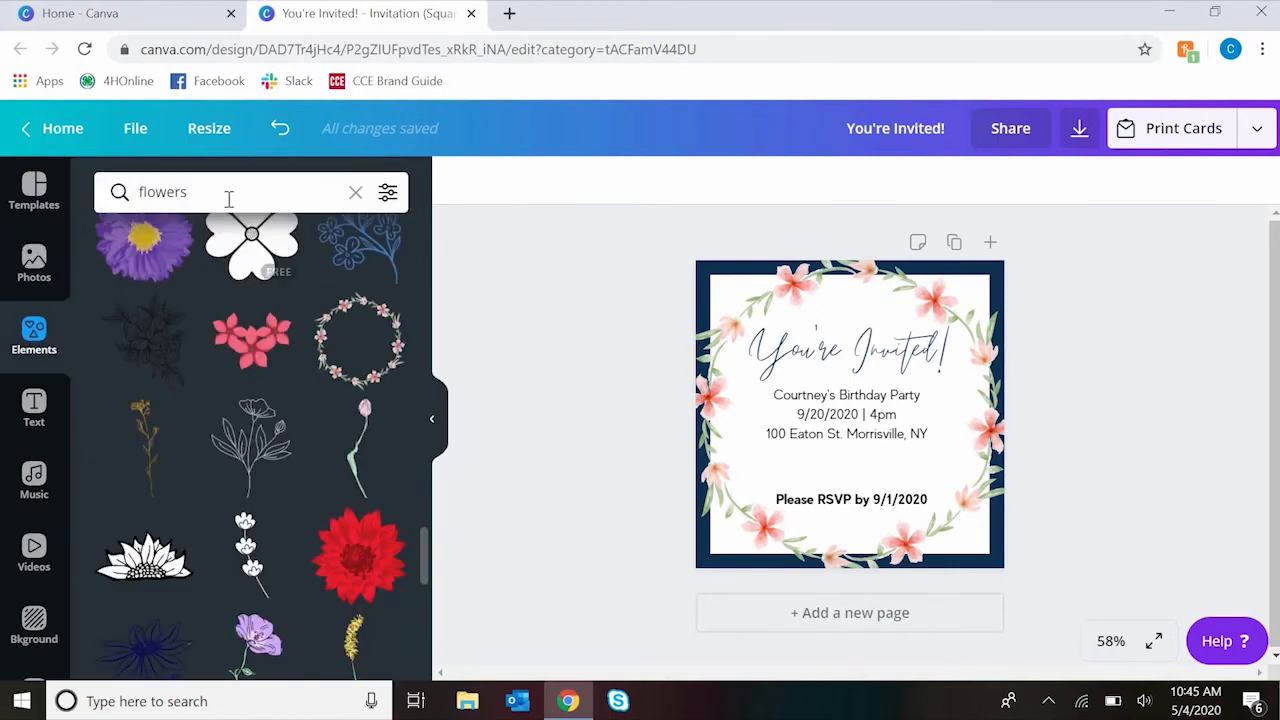
left_click(354, 192)
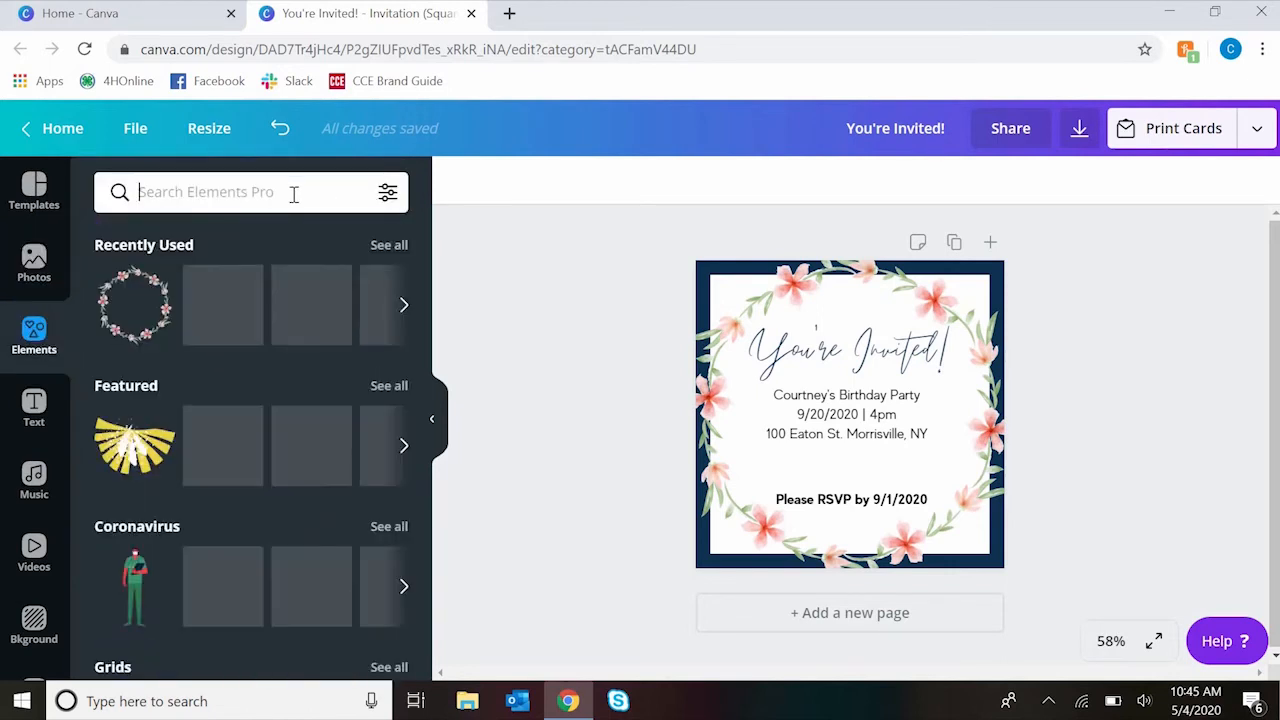
type("birthday")
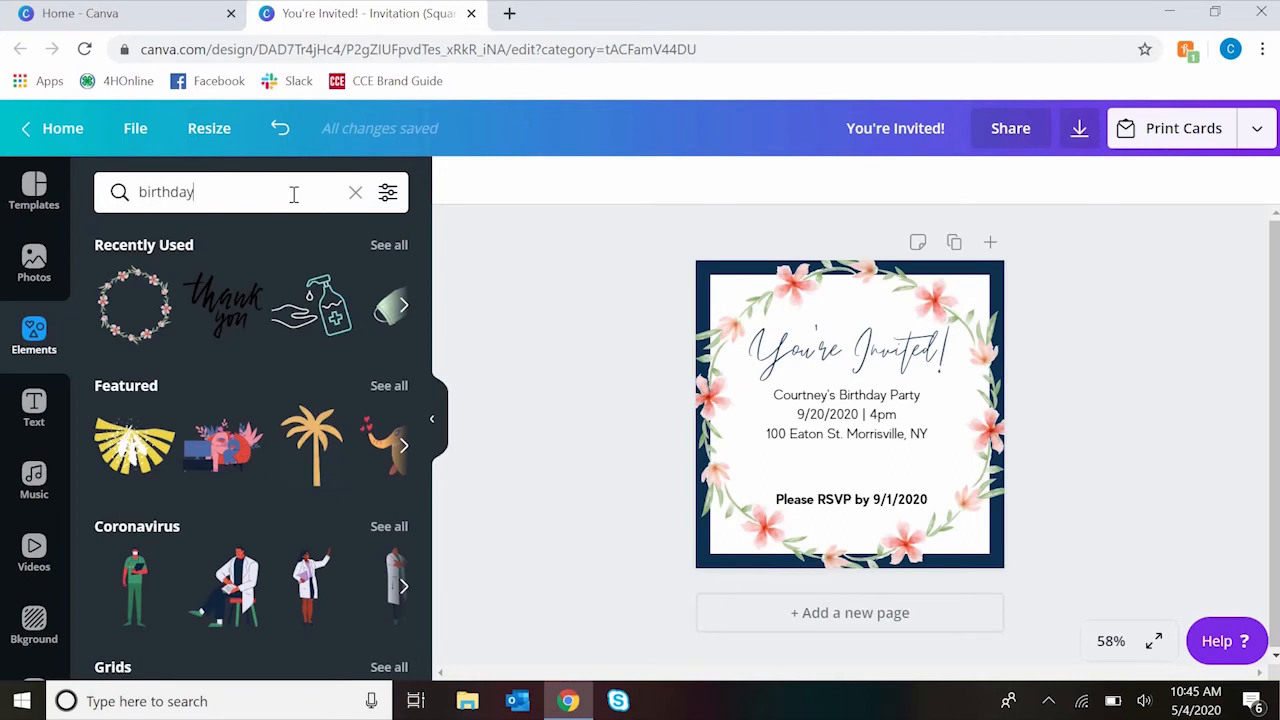
key("Return")
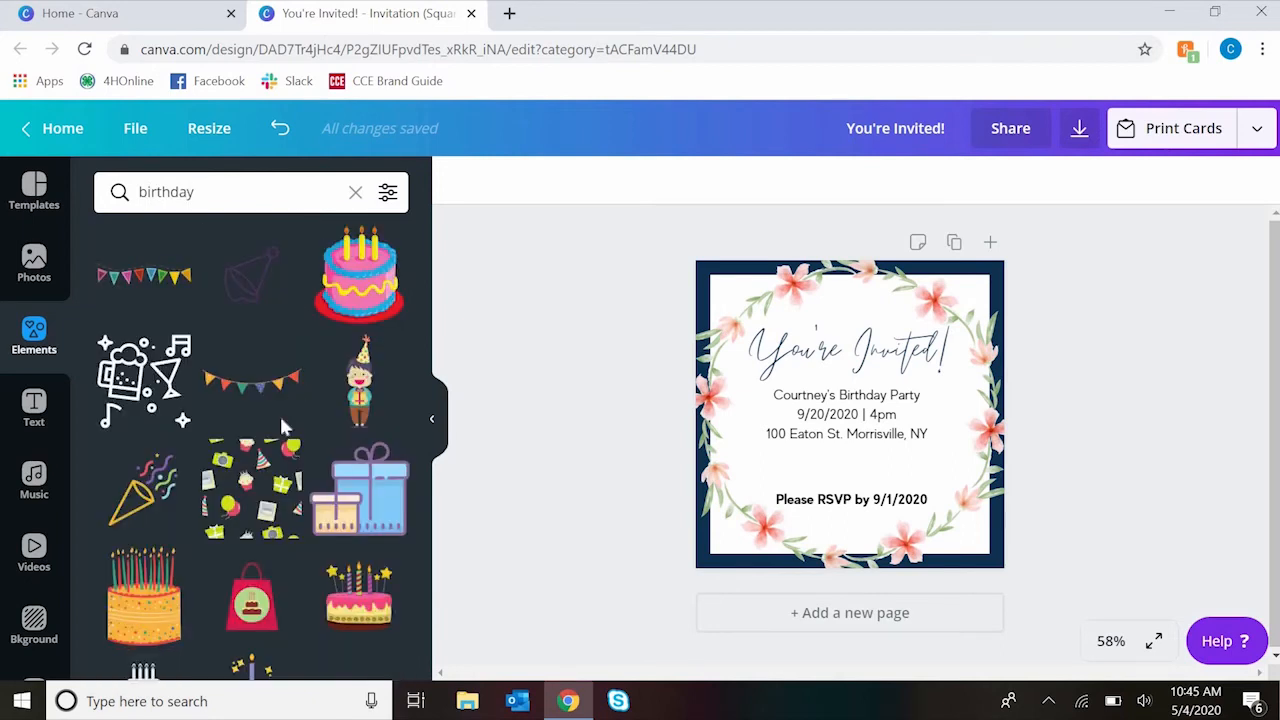
Browse the birthday graphics and place the tiered cake with candles between the address line and the RSVP line.
scroll(312, 430, "down", 4)
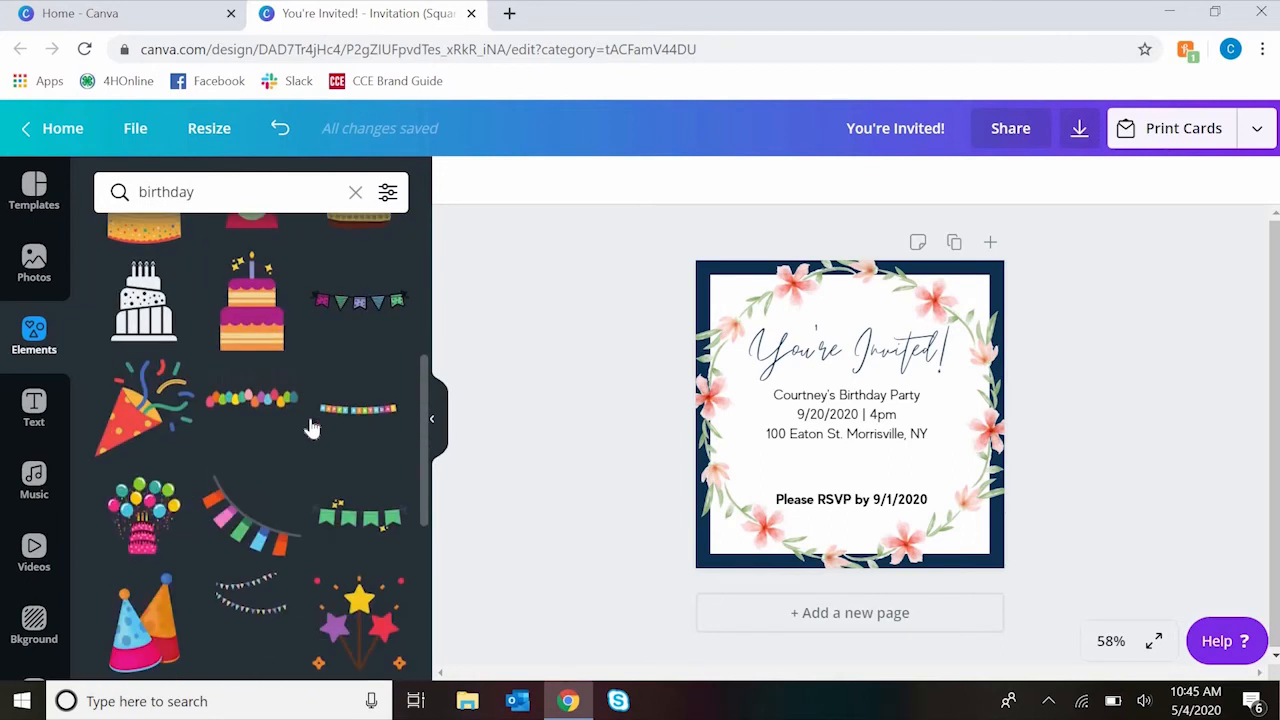
mouse_move(312, 428)
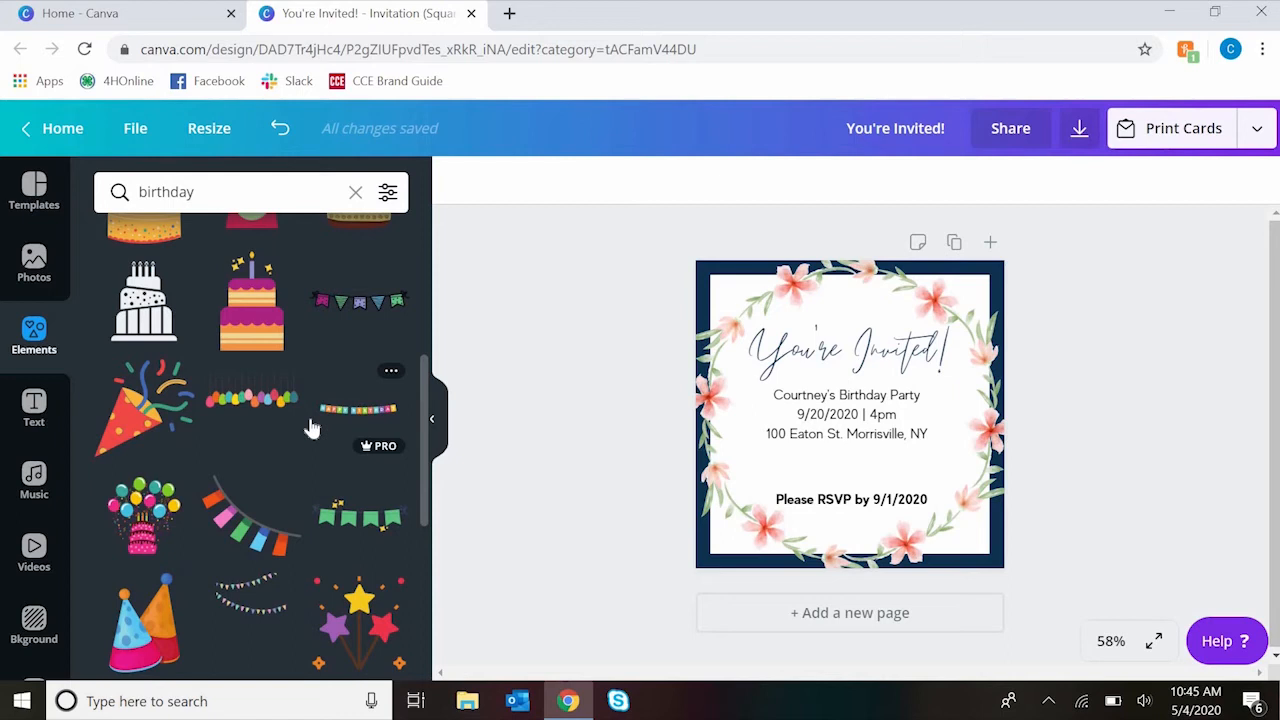
scroll(312, 428, "down", 4)
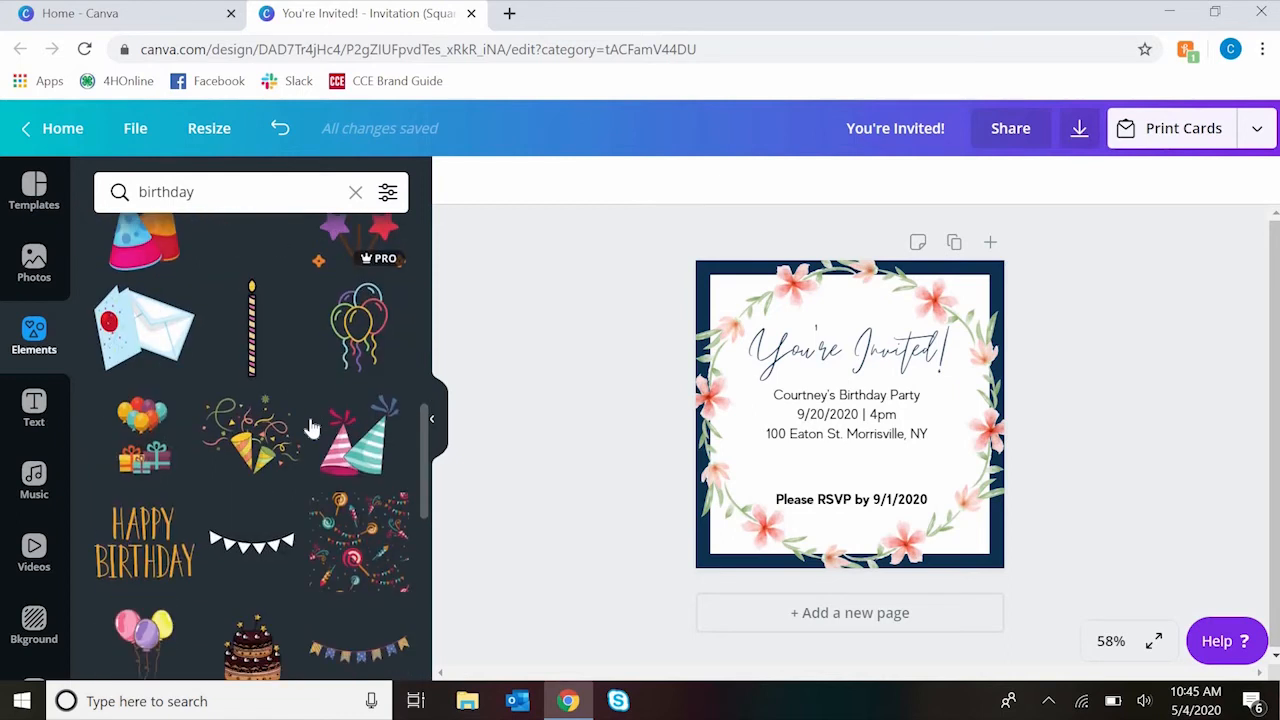
scroll(312, 428, "down", 2)
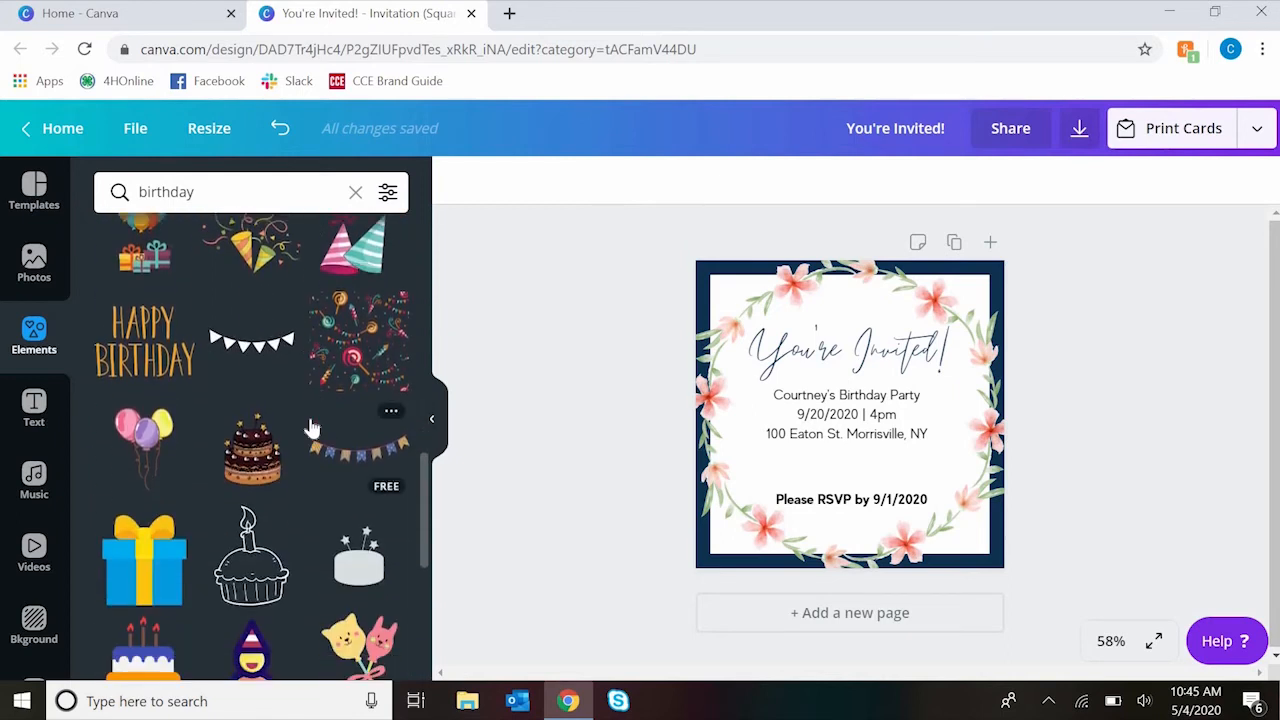
scroll(312, 428, "down", 2)
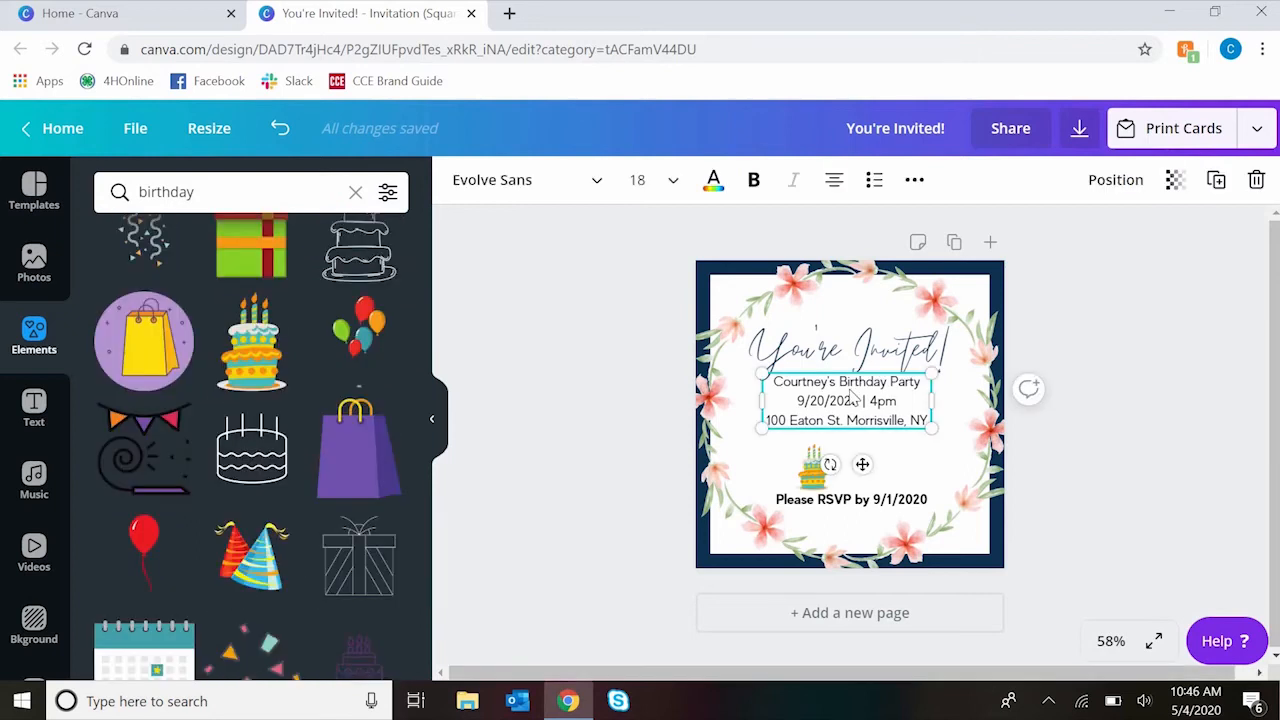
Nudge the three-line party details text down slightly, away from the "You're Invited!" heading.
key("Down")
key("Down")
key("Down")
key("Down")
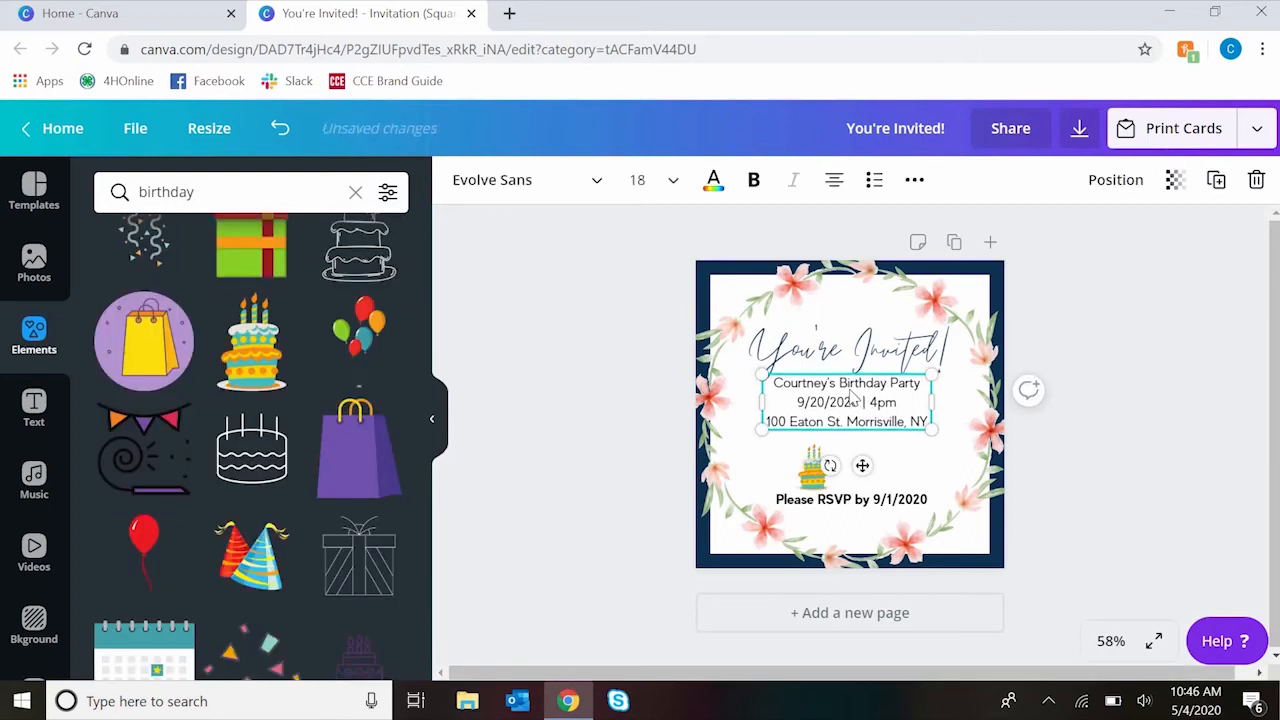
key("Down")
key("Down")
key("Down")
key("Down")
key("Down")
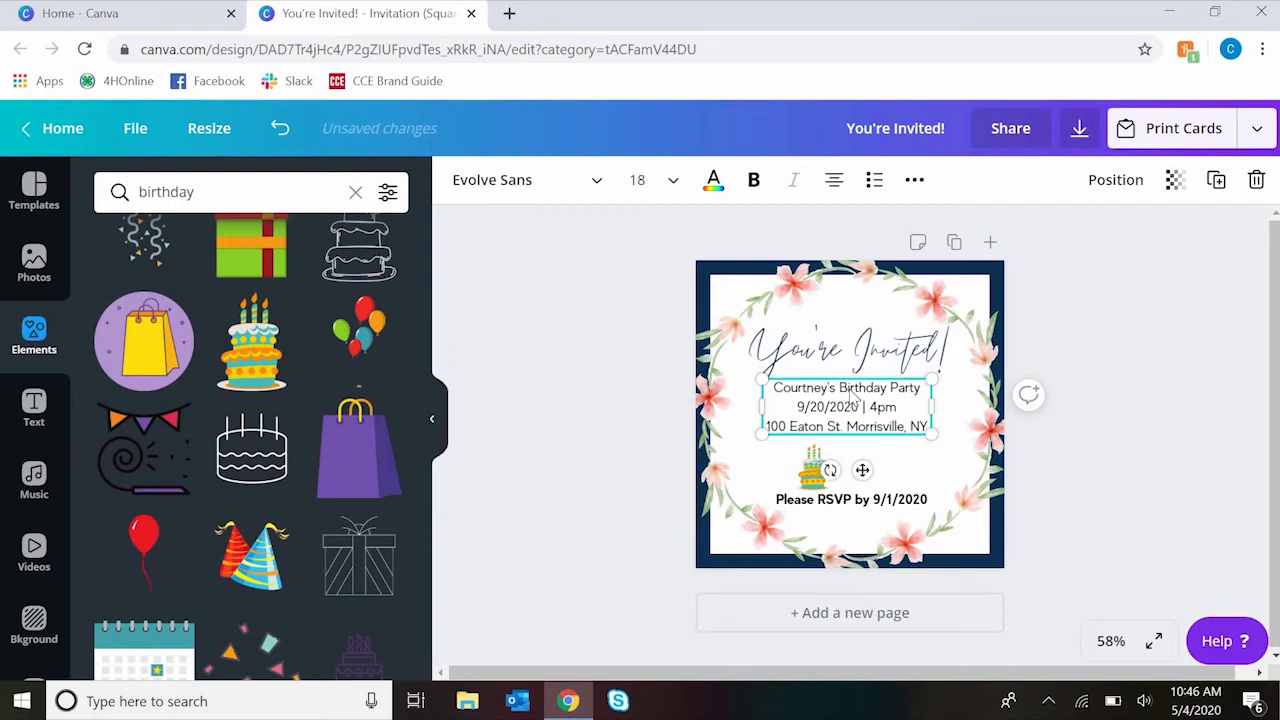
left_click(1155, 489)
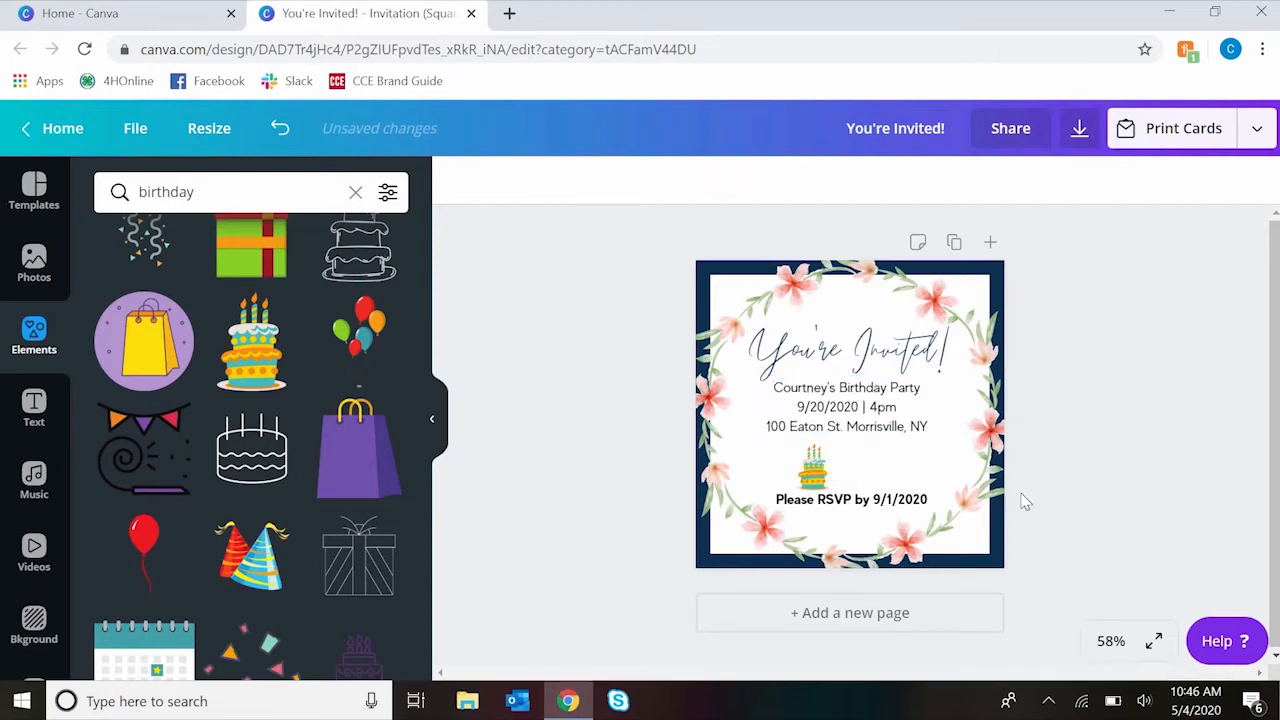
Nudge the cake graphic up slightly so it sits just below the address line.
left_click(815, 472)
key("Up")
key("Up")
key("Up")
key("Up")
key("Up")
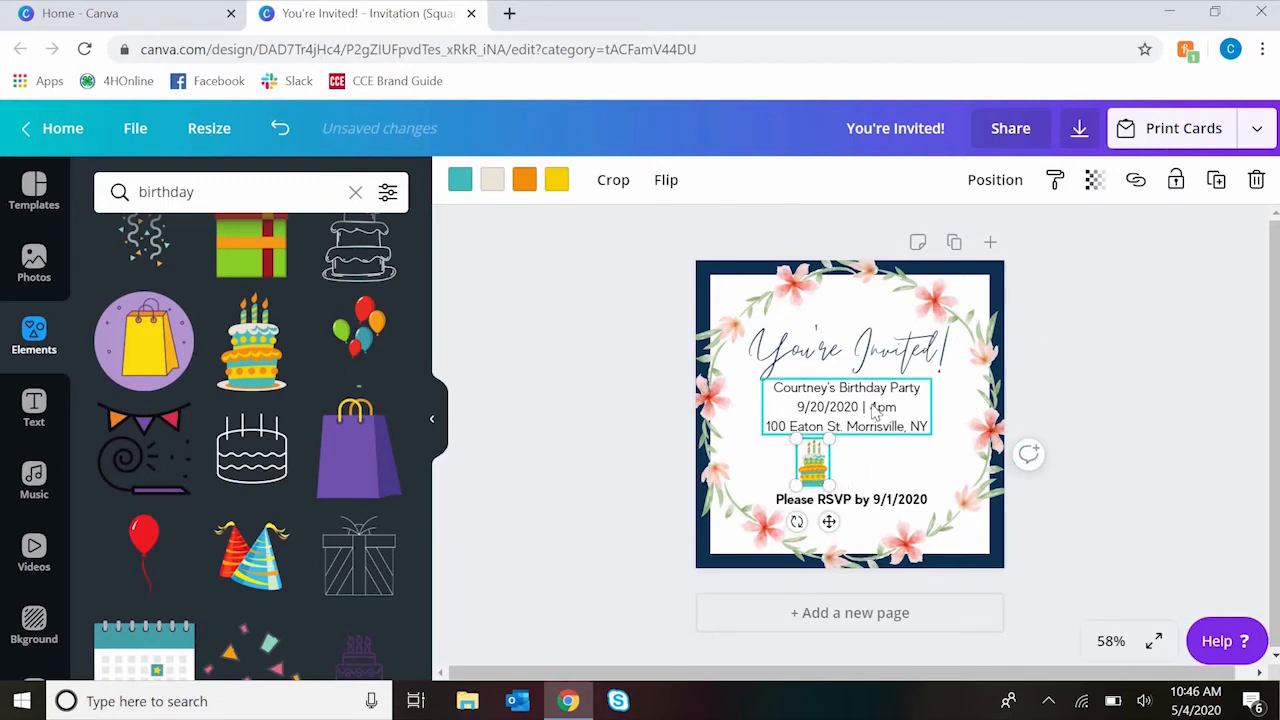
Recolour the cake graphic, changing its teal to the document's navy, its orange to light pink and its yellow to light green.
left_click(459, 179)
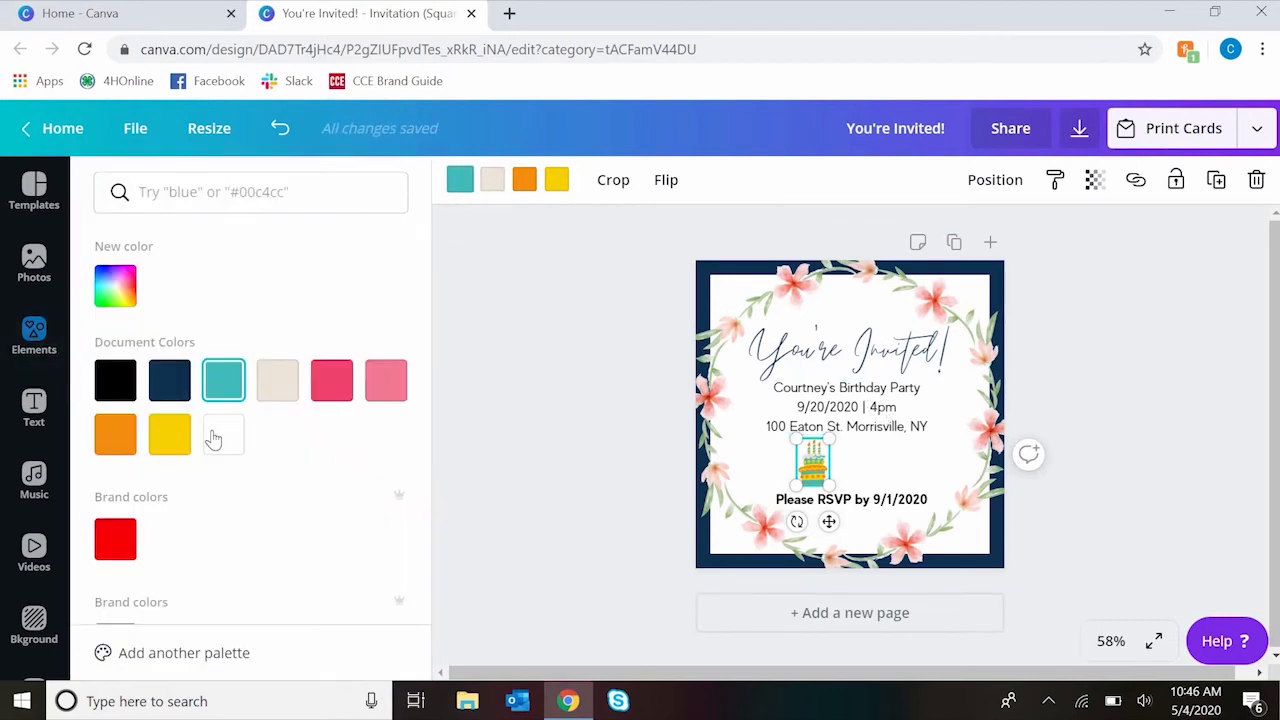
left_click(170, 380)
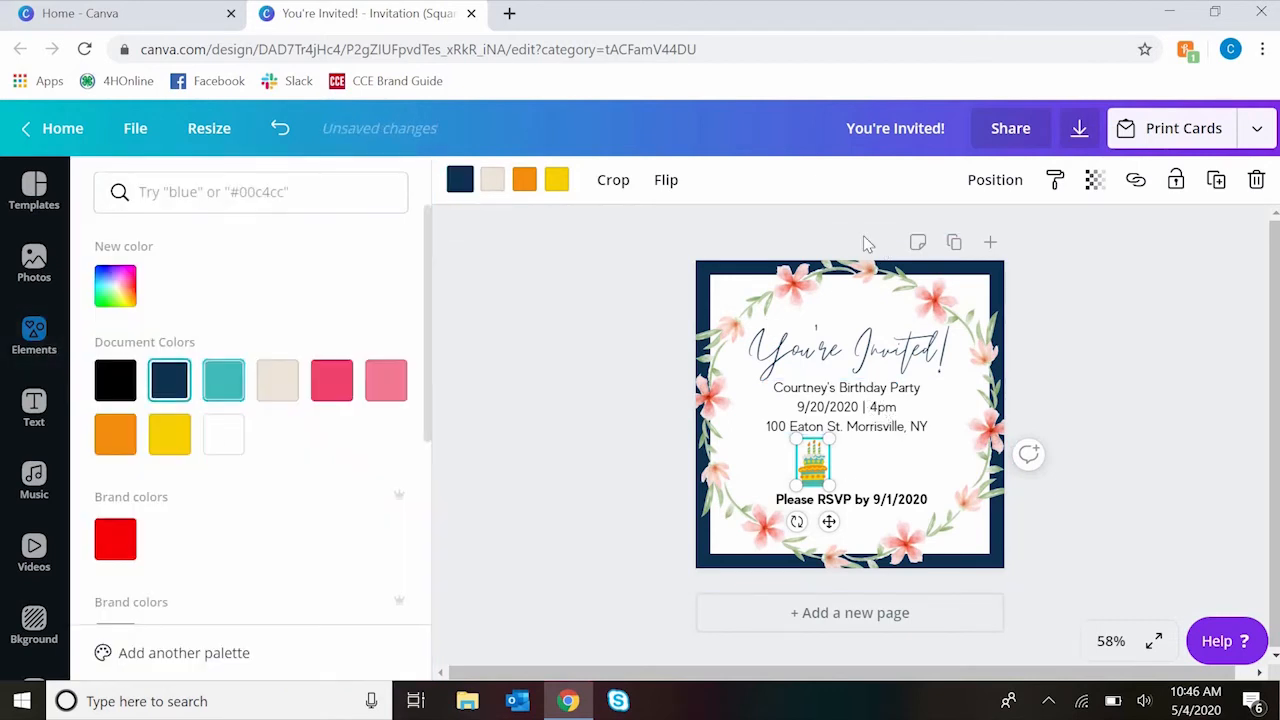
left_click(524, 179)
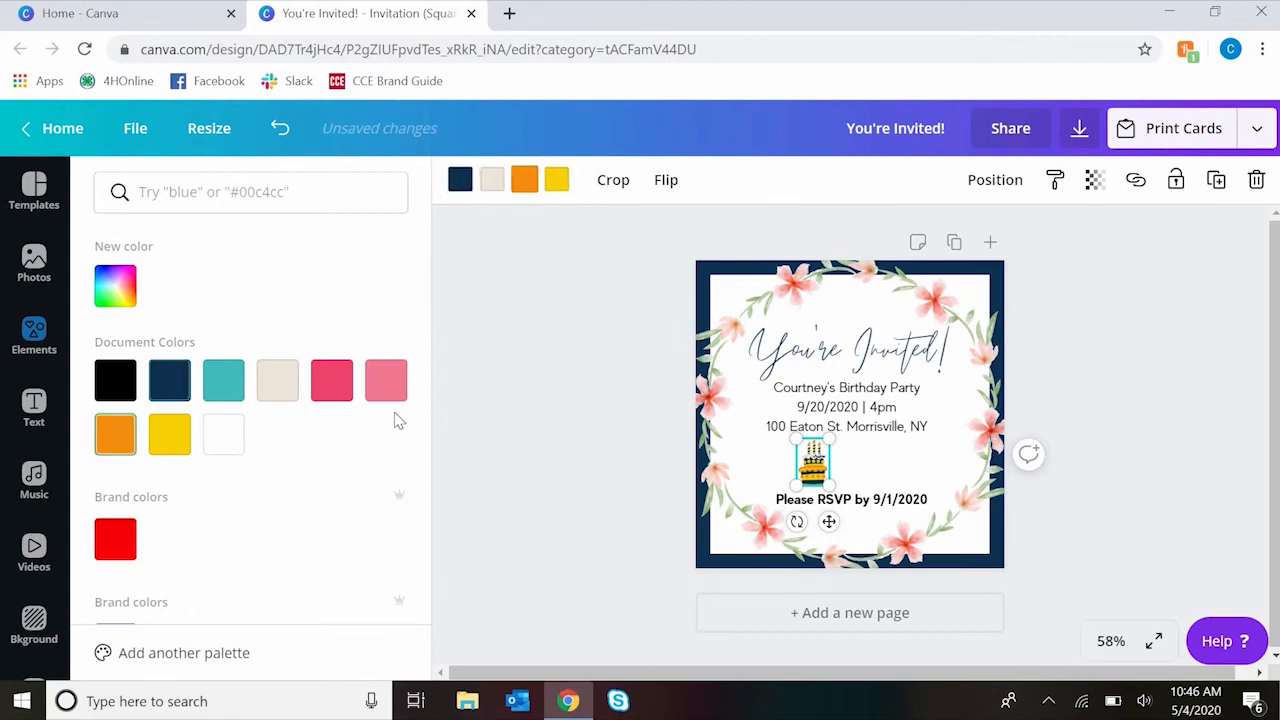
left_click(395, 389)
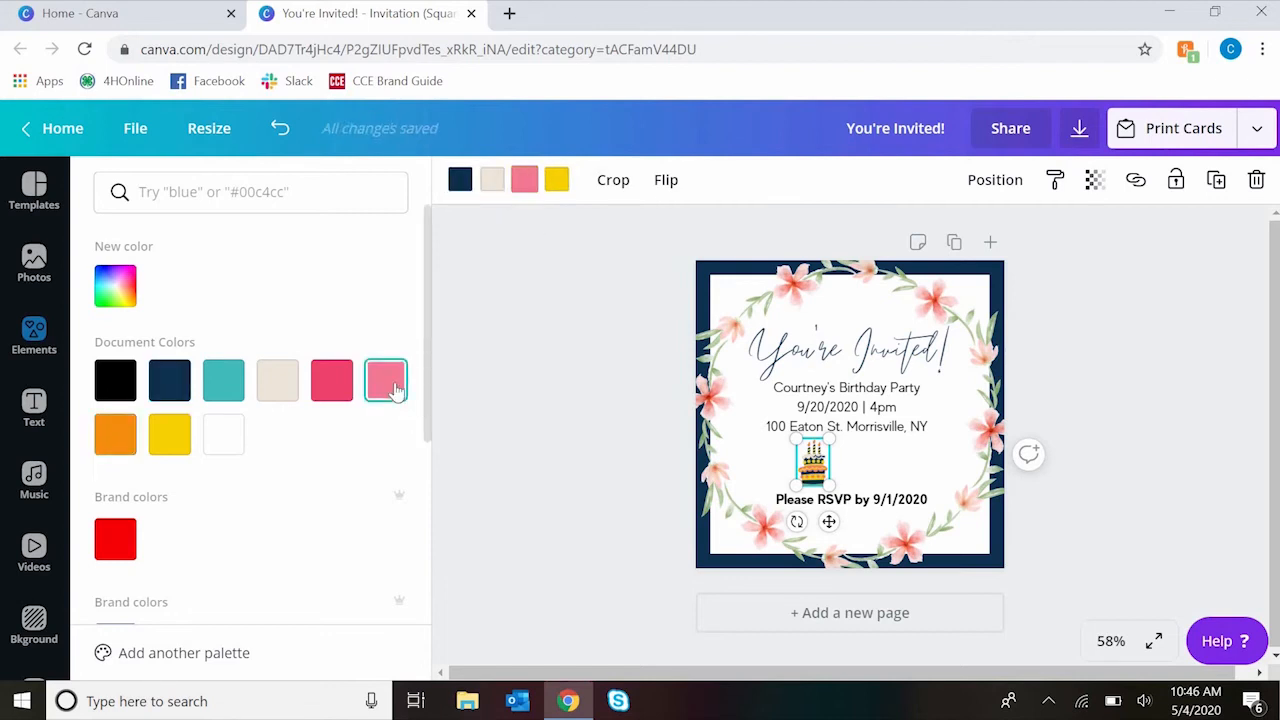
left_click(558, 180)
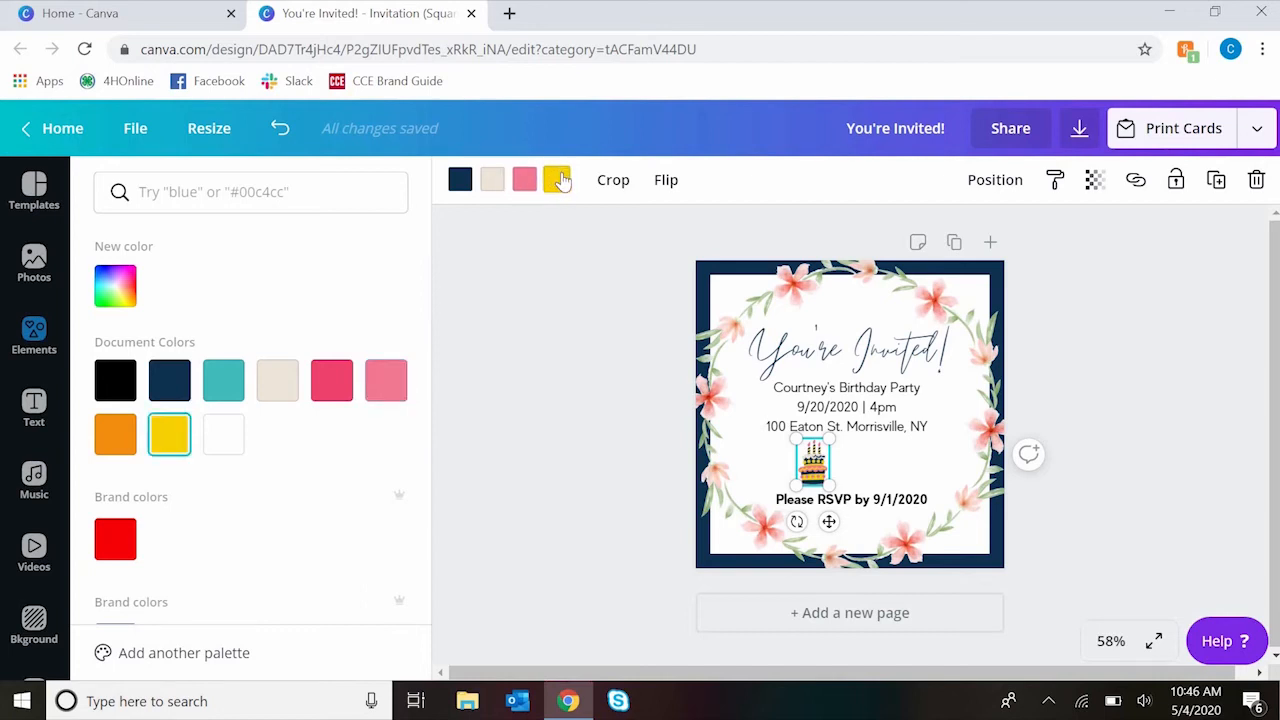
scroll(230, 424, "down", 2)
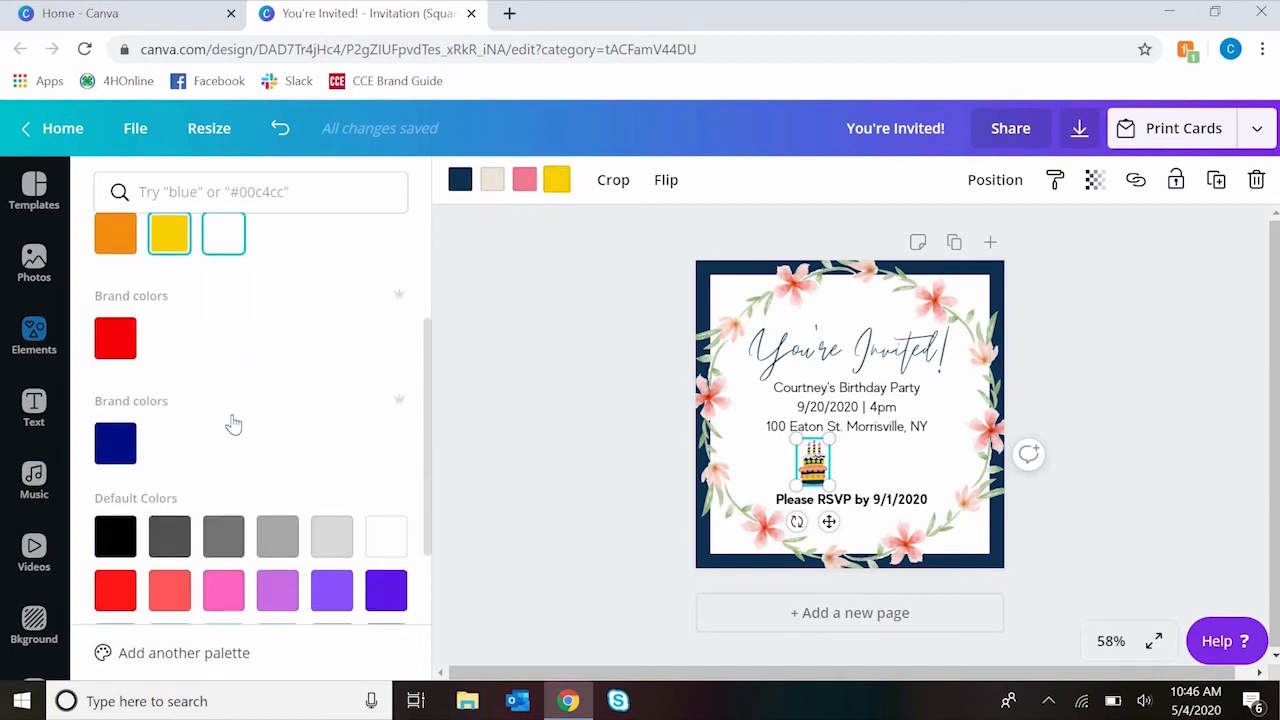
scroll(233, 424, "down", 3)
left_click(223, 578)
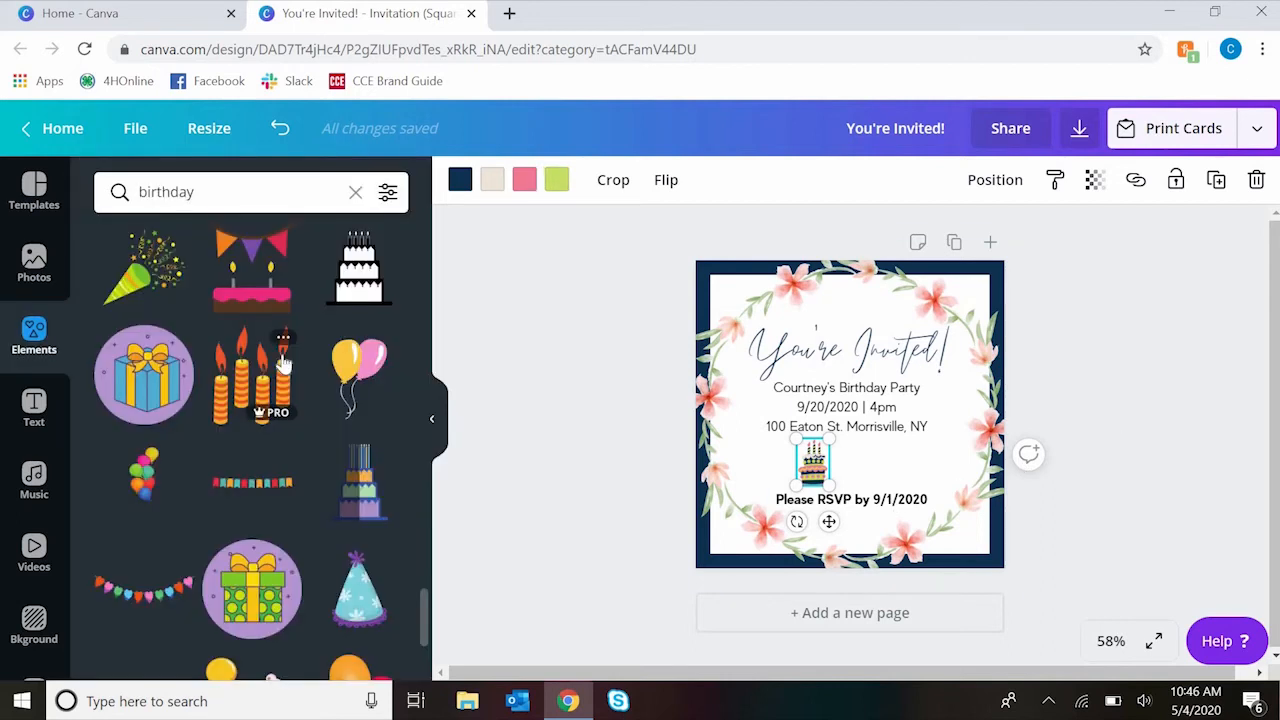
Add the purple gift box with a pink bow, shrink it and place it beside the cake above the RSVP line.
scroll(284, 365, "down", 1)
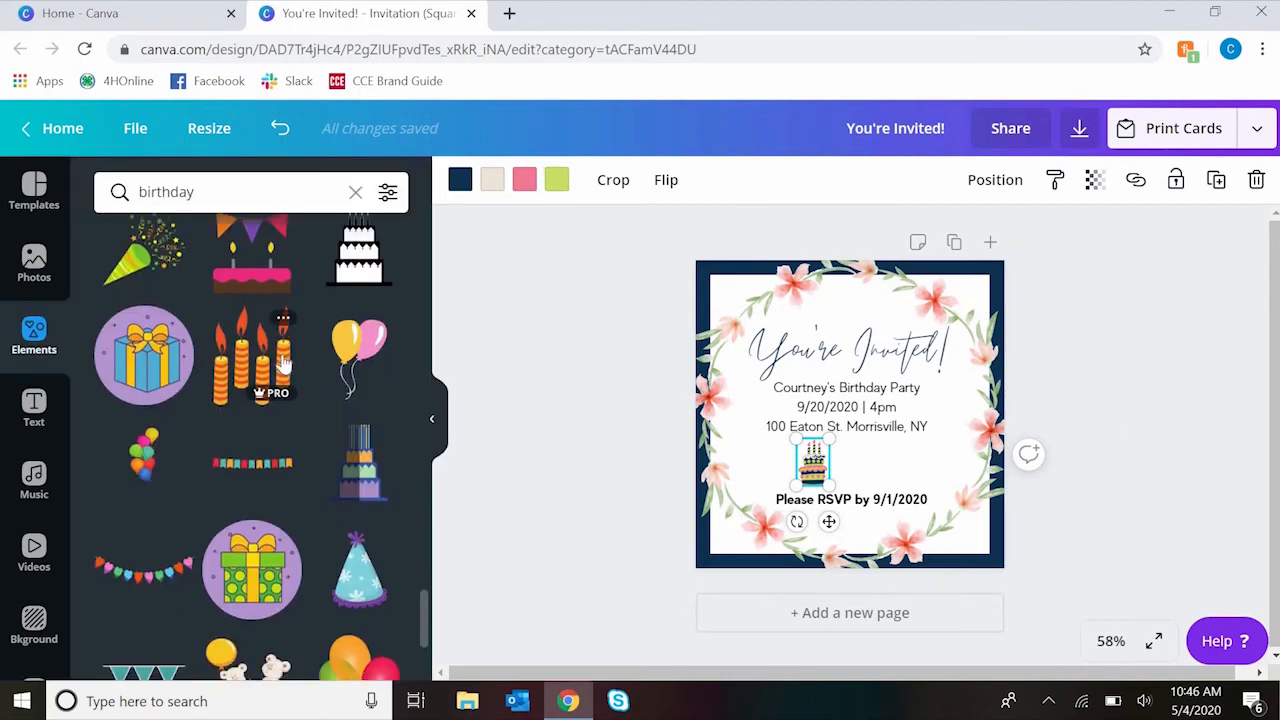
scroll(284, 365, "down", 5)
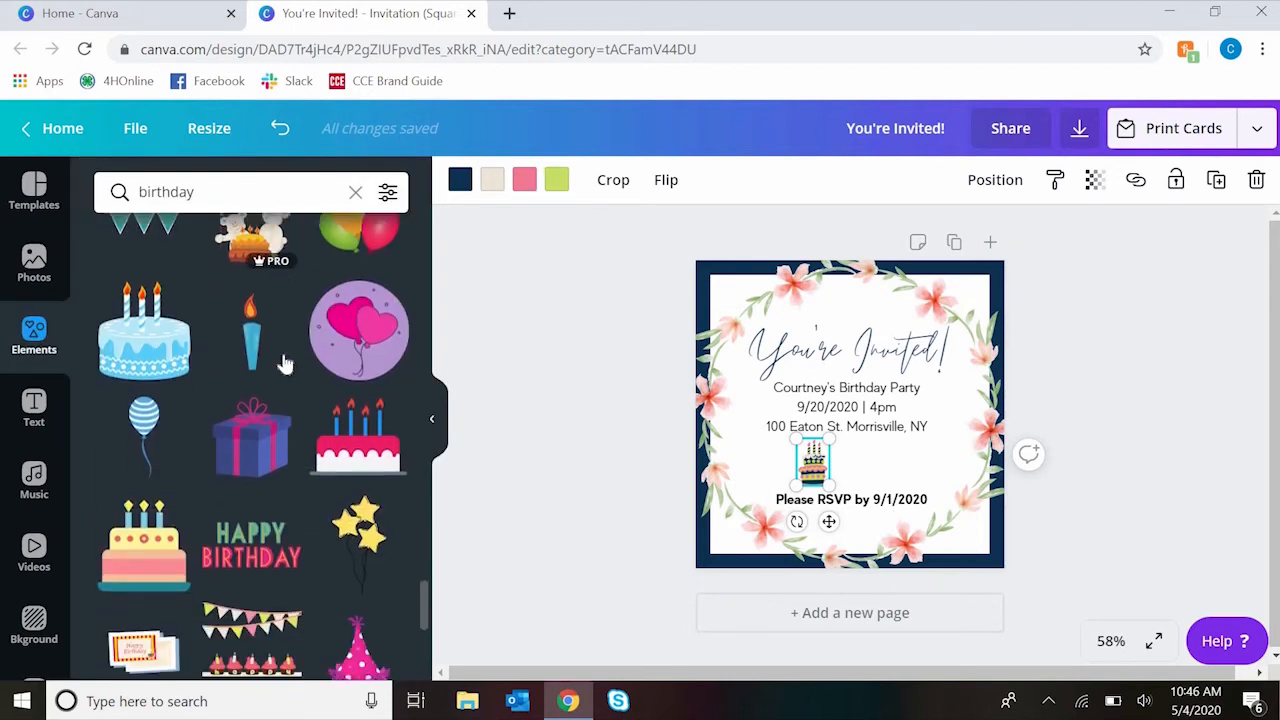
scroll(284, 365, "down", 2)
left_click(252, 305)
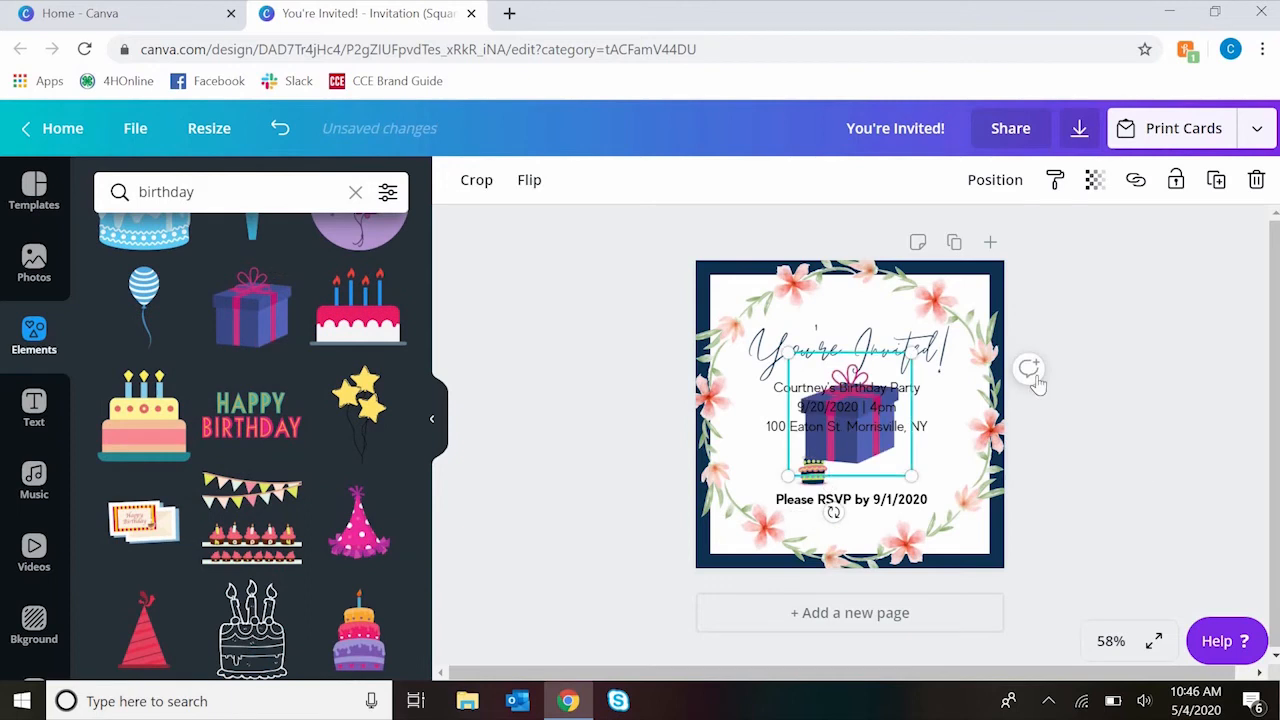
left_click_drag(911, 353, 845, 419)
left_click_drag(819, 460, 869, 482)
left_click(1080, 502)
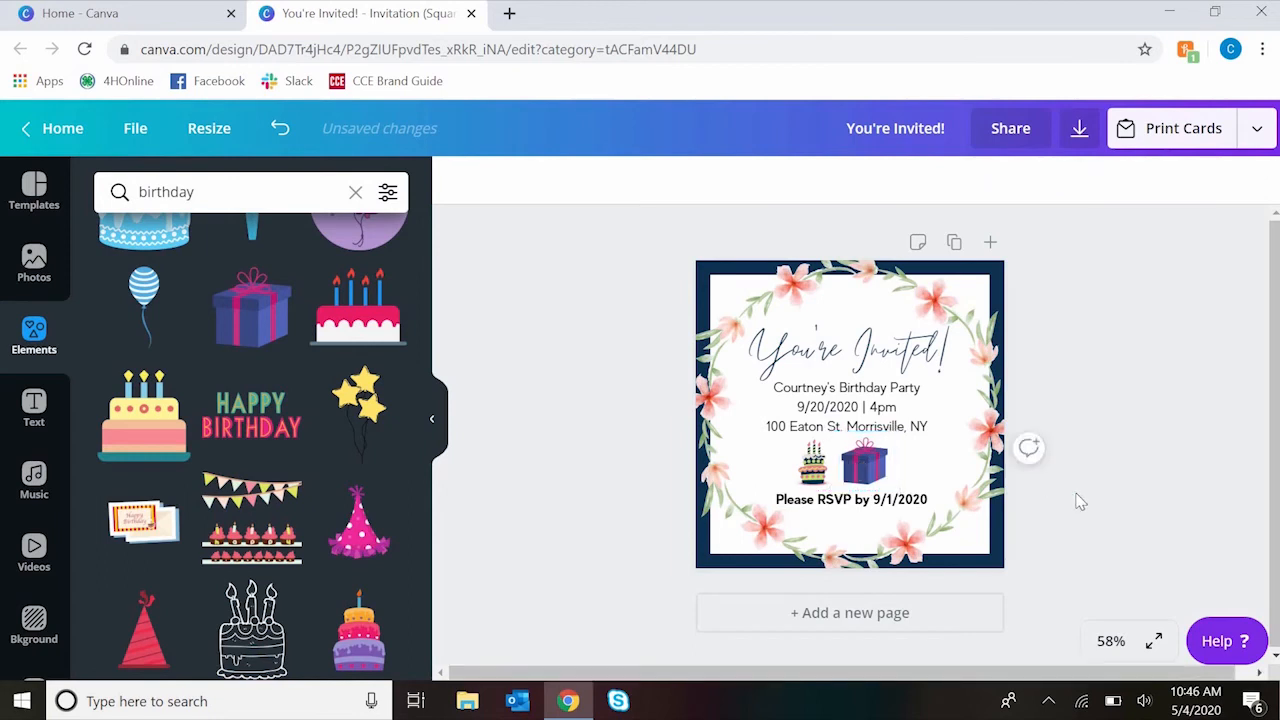
Delete the purple gift box beside the cake.
left_click(864, 463)
double_click(870, 468)
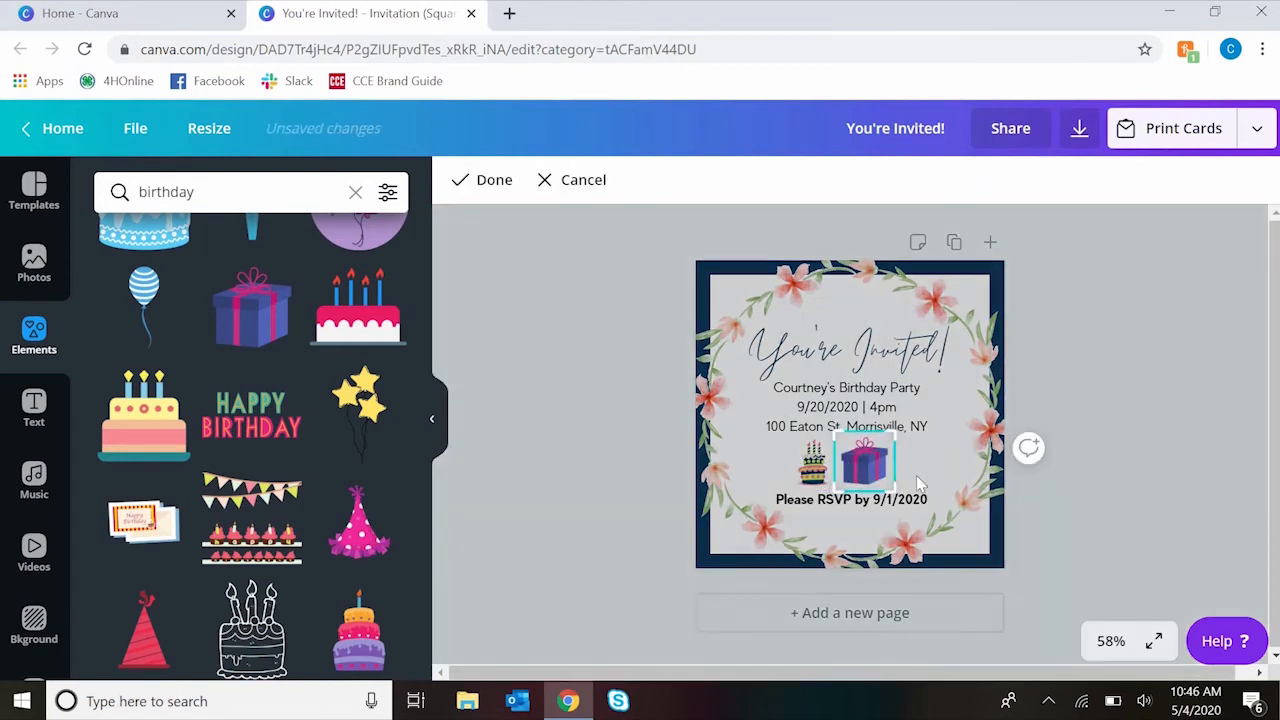
left_click(1074, 478)
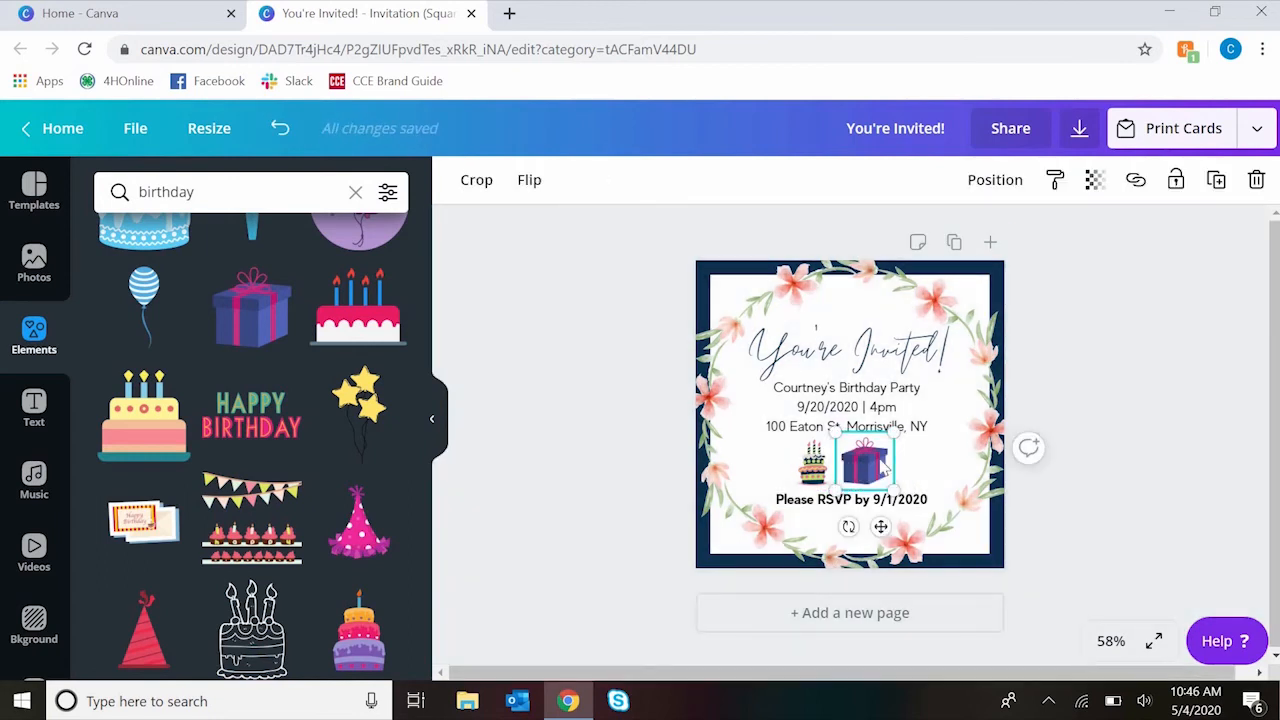
key("Delete")
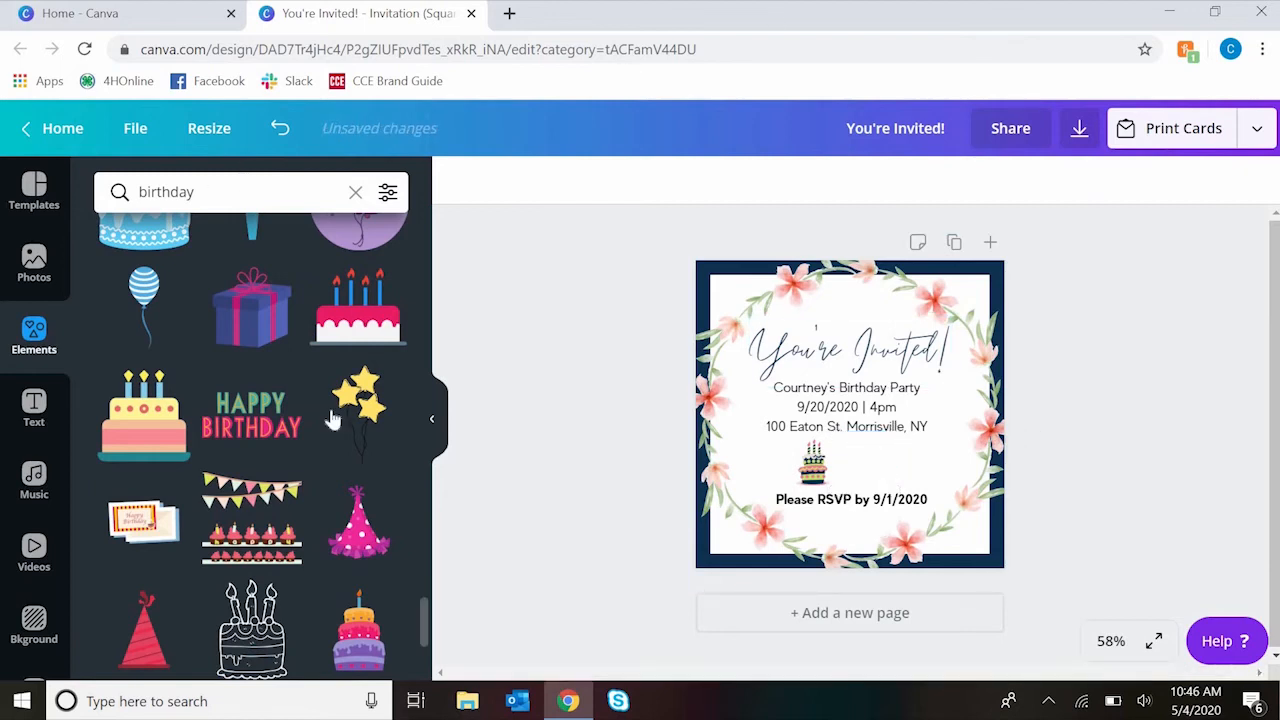
Look through more of the birthday graphics for a replacement for the purple gift box.
scroll(275, 375, "down", 2)
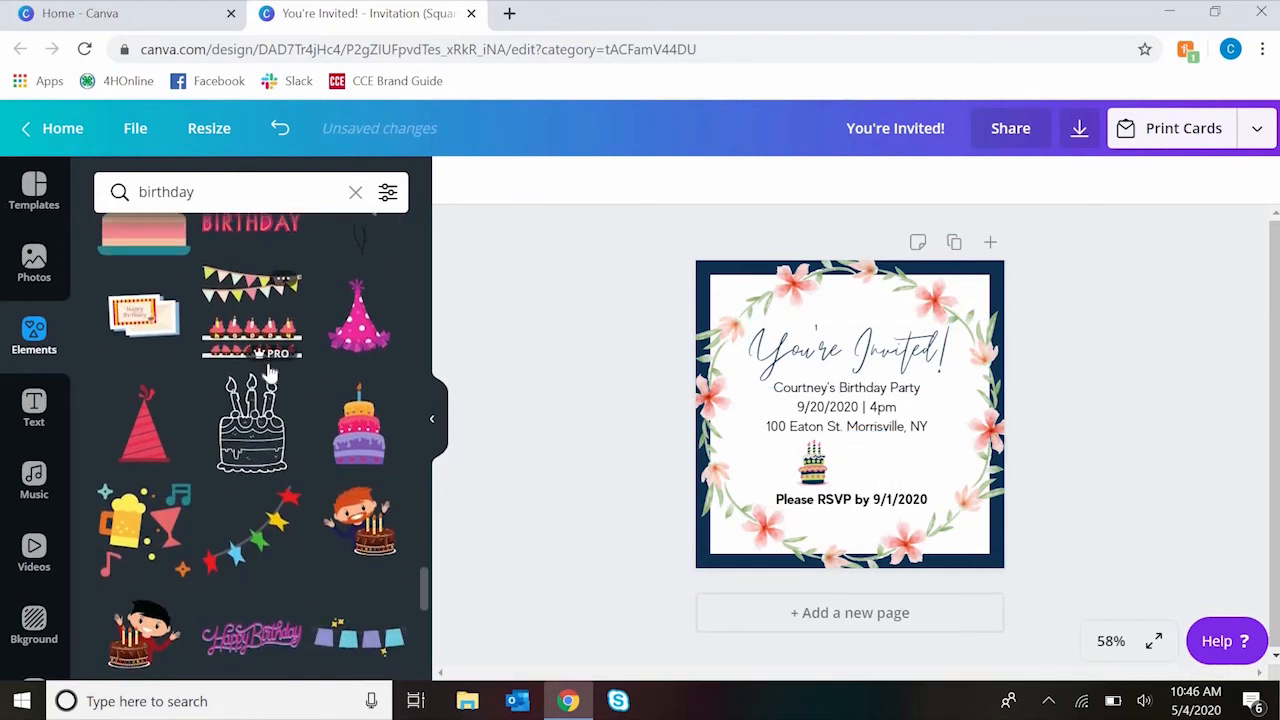
scroll(268, 373, "down", 2)
scroll(275, 382, "down", 1)
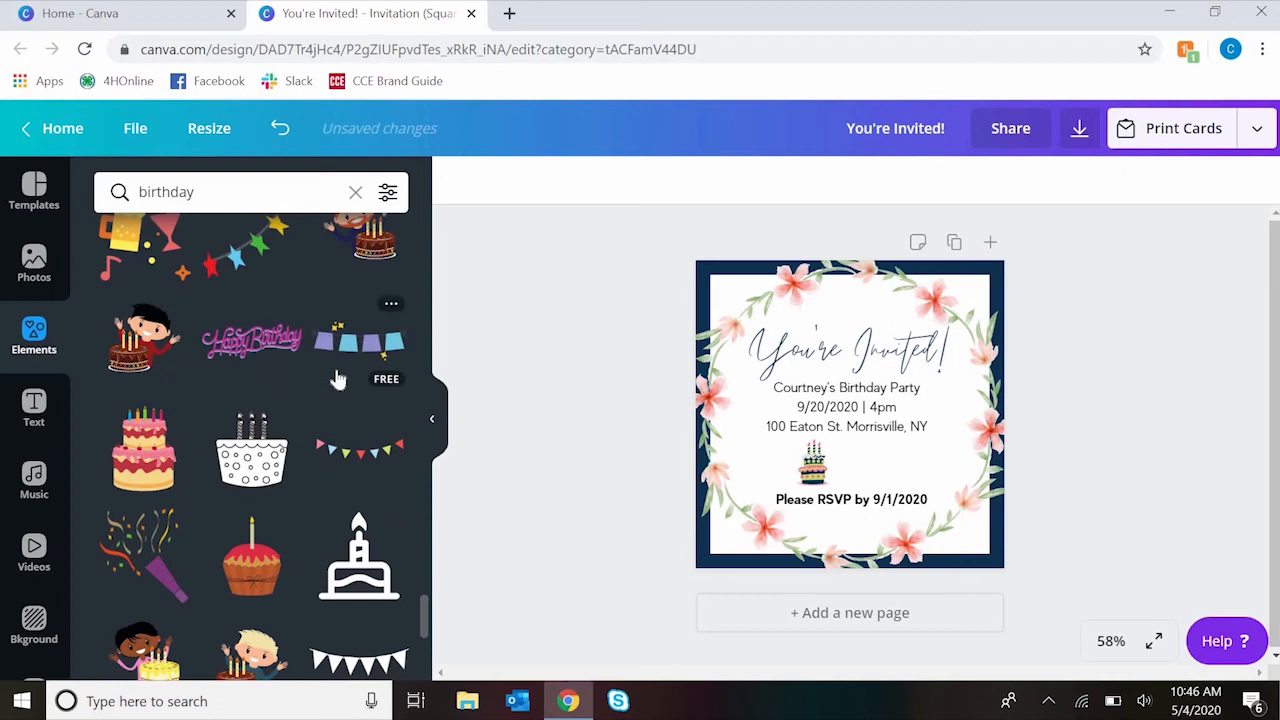
scroll(350, 390, "down", 1)
scroll(348, 404, "down", 3)
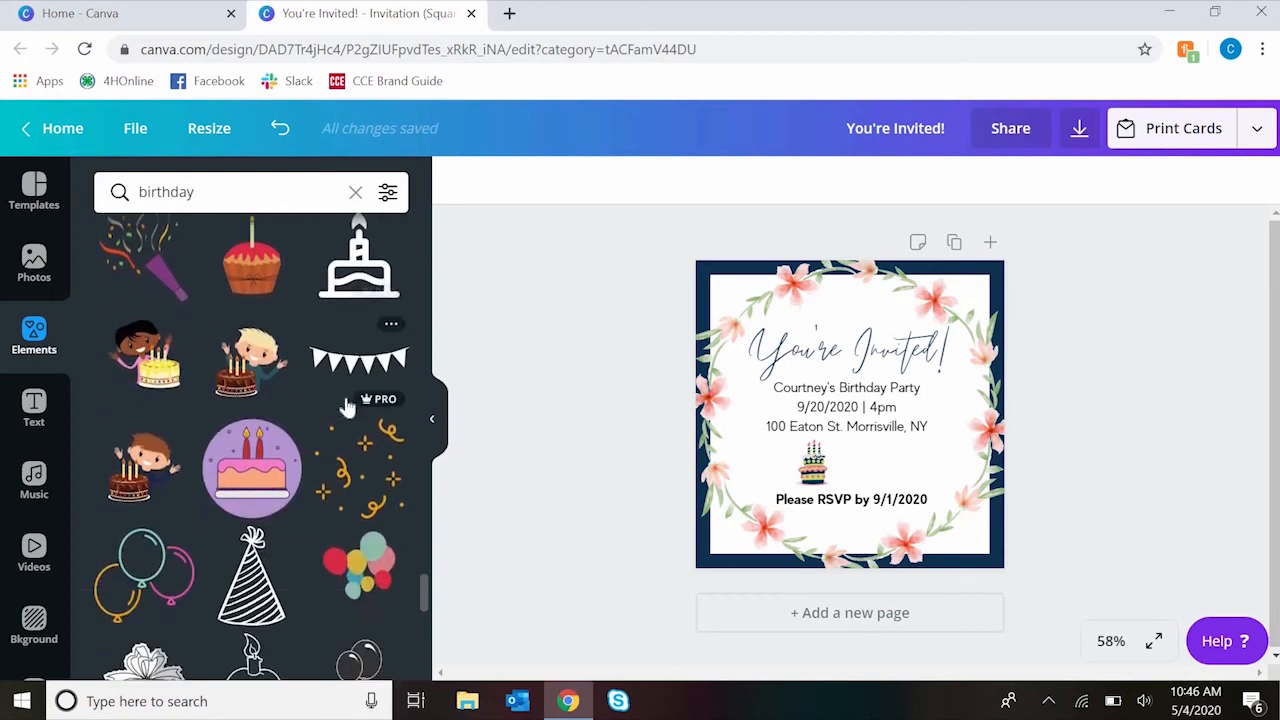
scroll(290, 445, "down", 1)
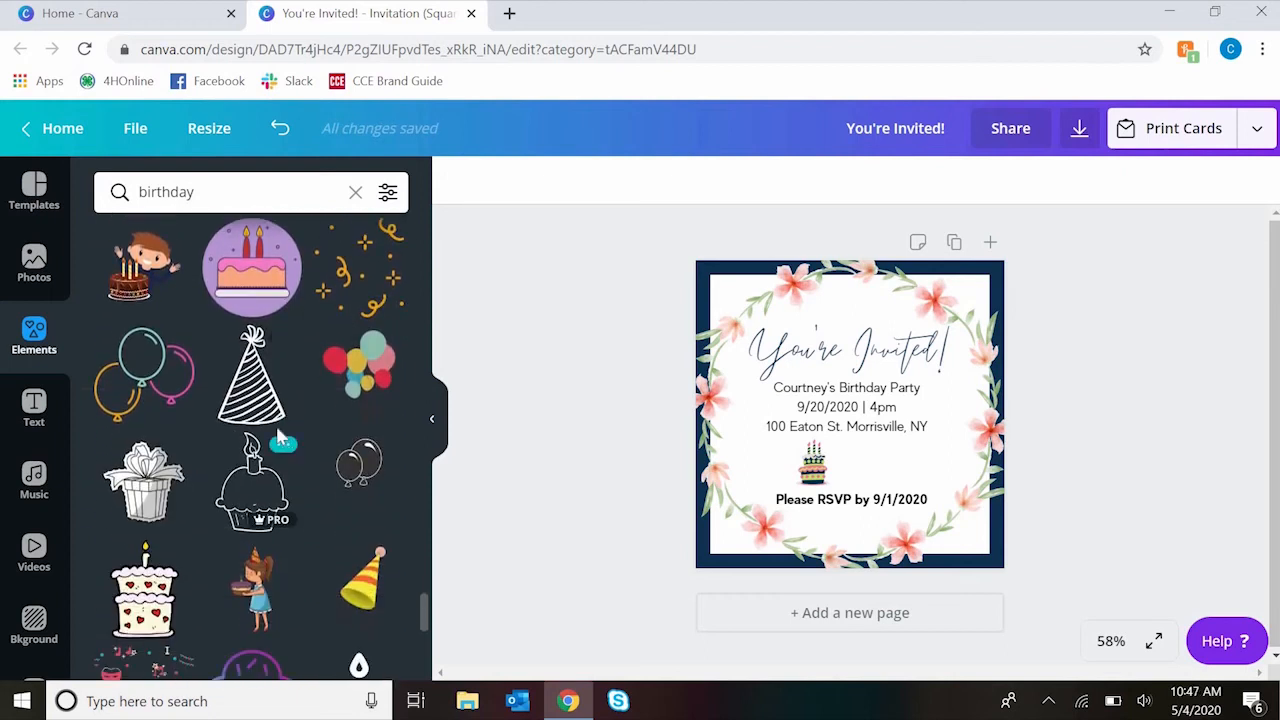
scroll(285, 445, "down", 2)
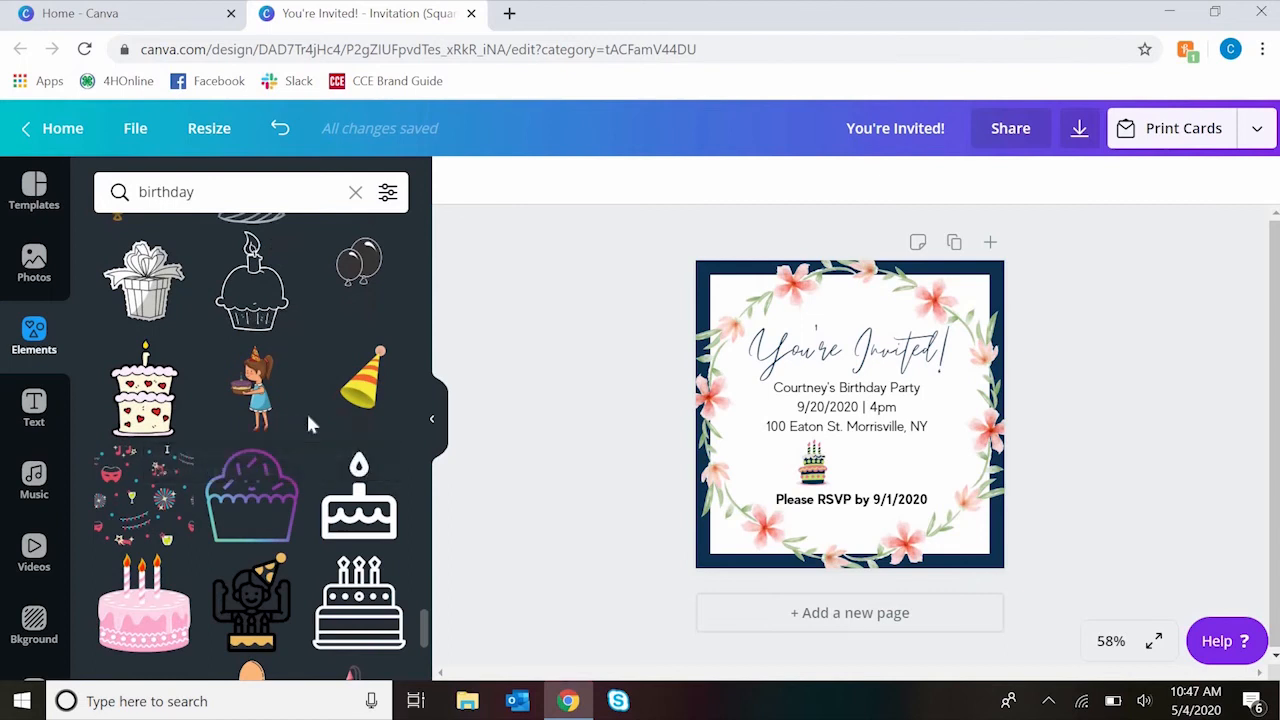
scroll(309, 424, "down", 1)
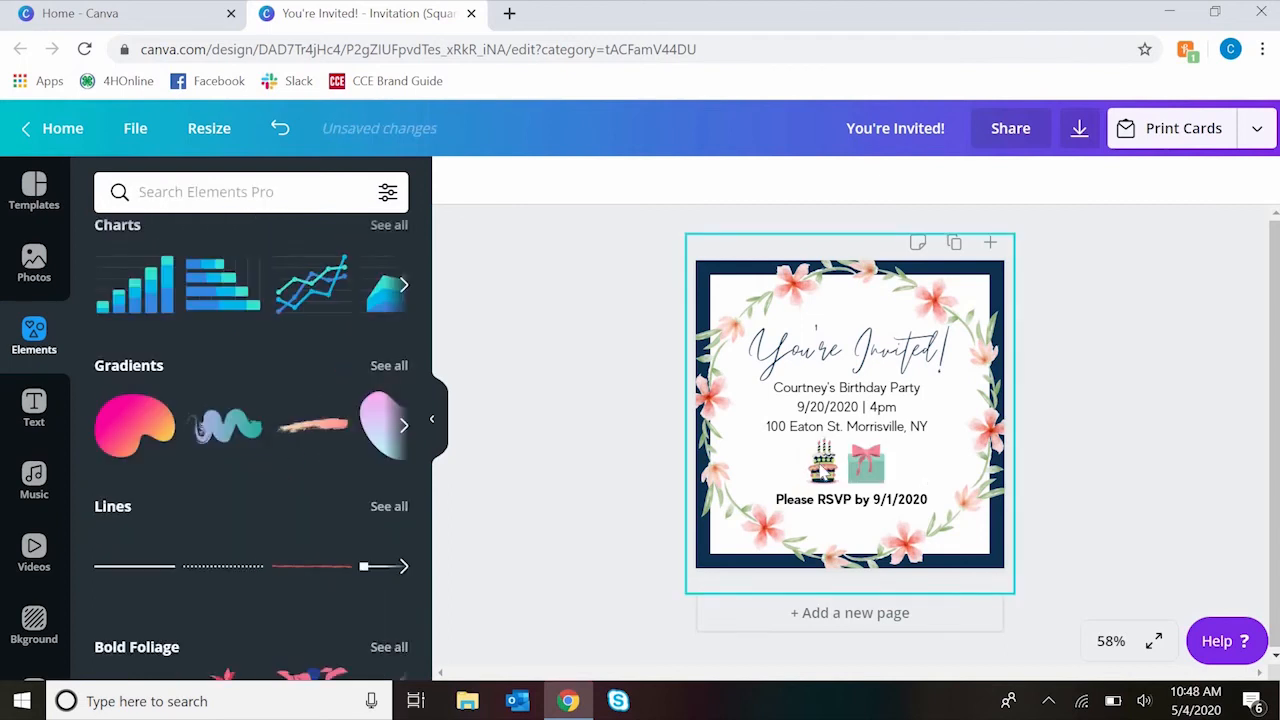
Delete the cake graphic and centre the teal gift box between the party details and the RSVP line.
left_click(820, 466)
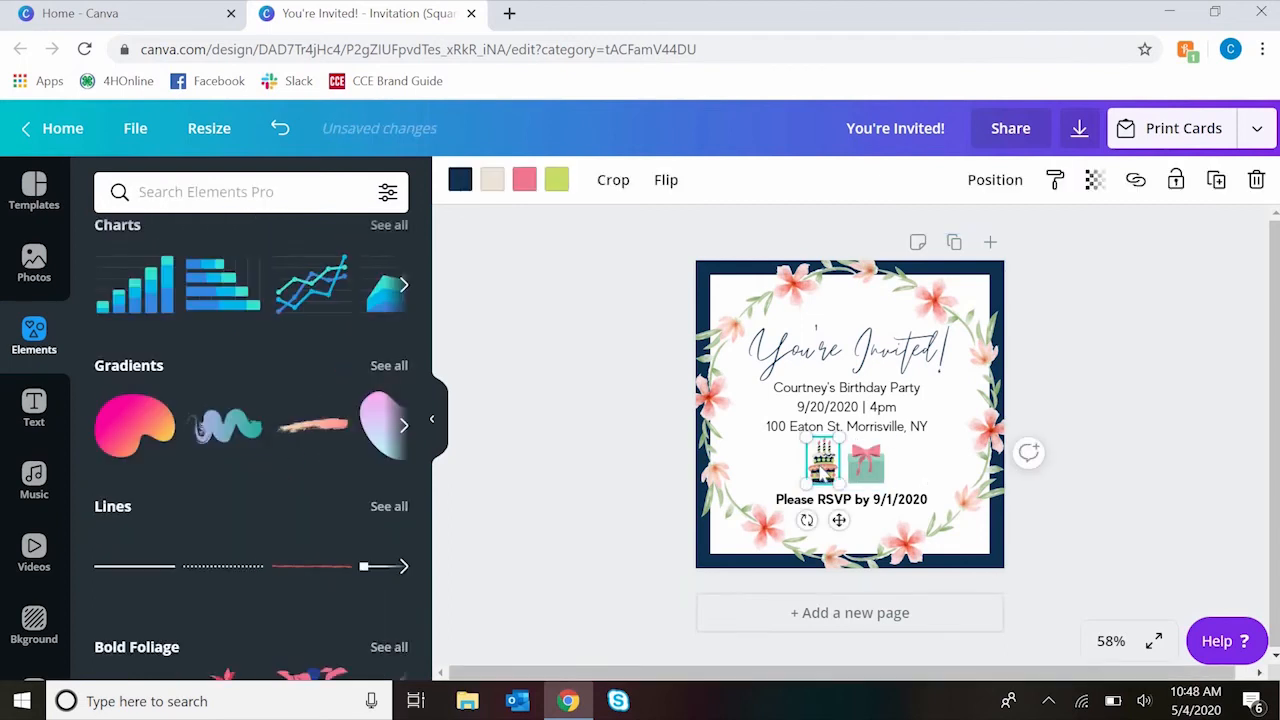
key("Delete")
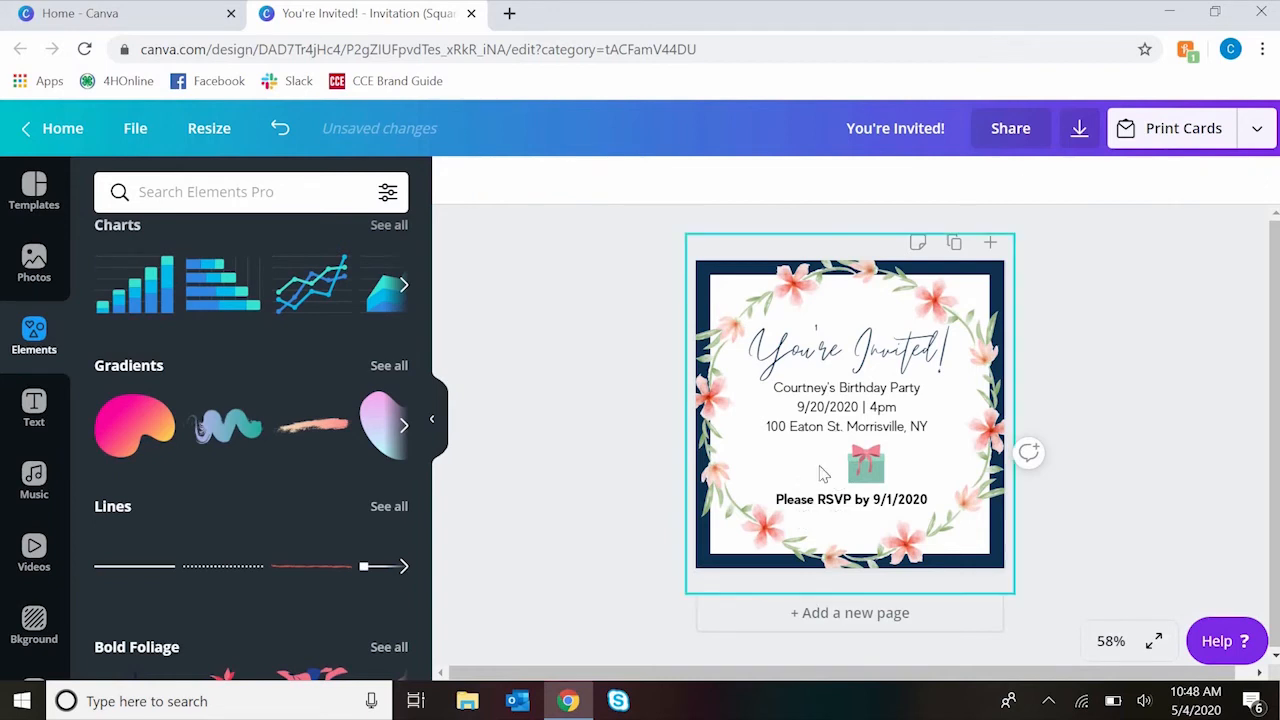
left_click(864, 462)
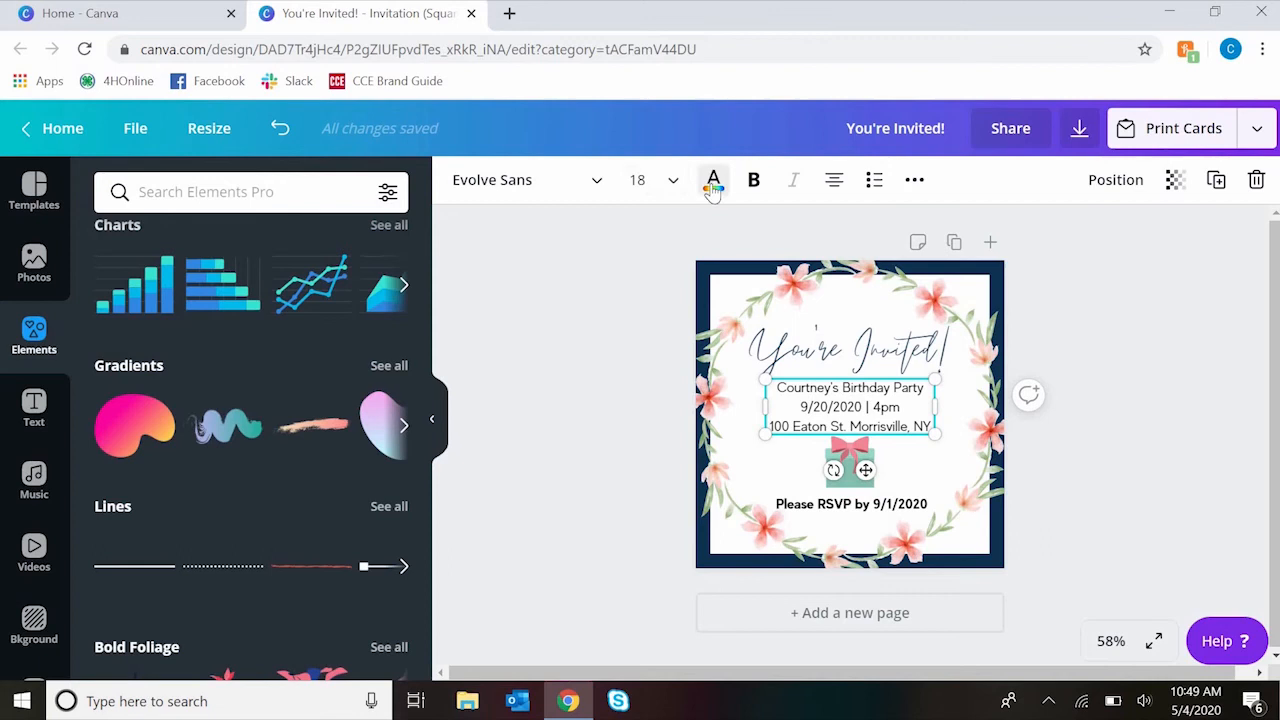
Colour the party details text and the RSVP line with the document's navy blue.
left_click(713, 182)
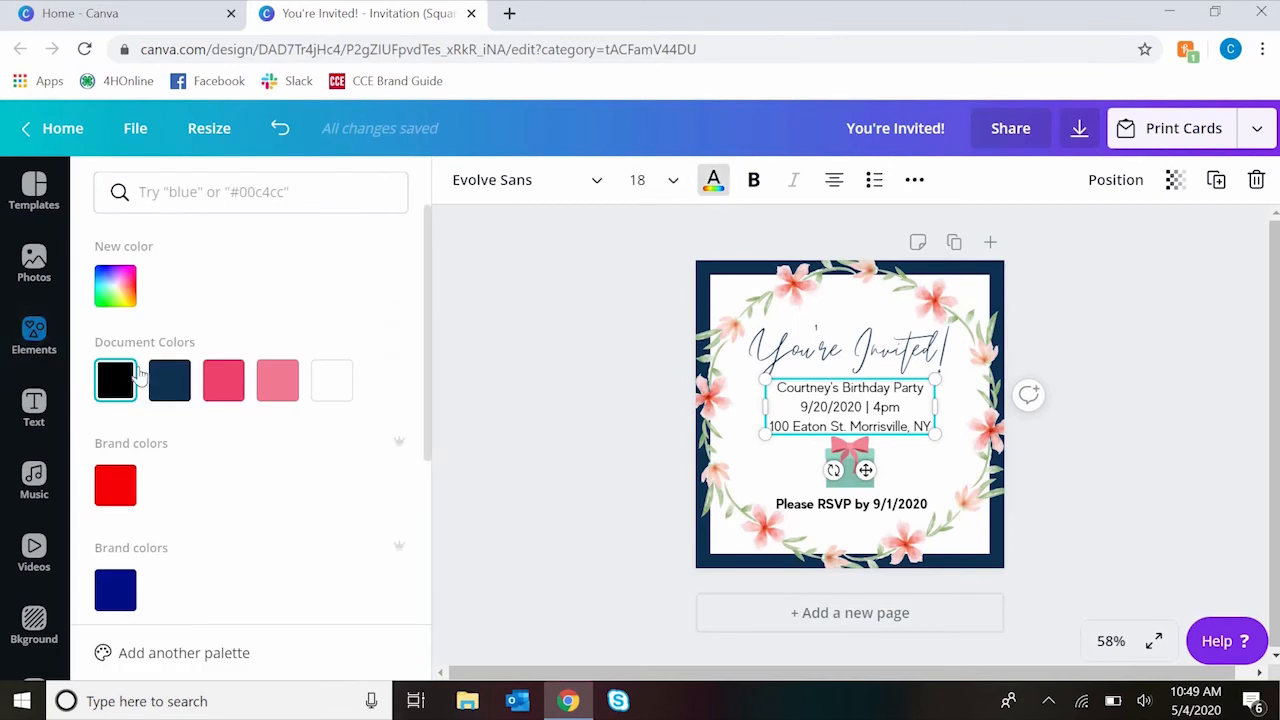
left_click(168, 380)
left_click(858, 506)
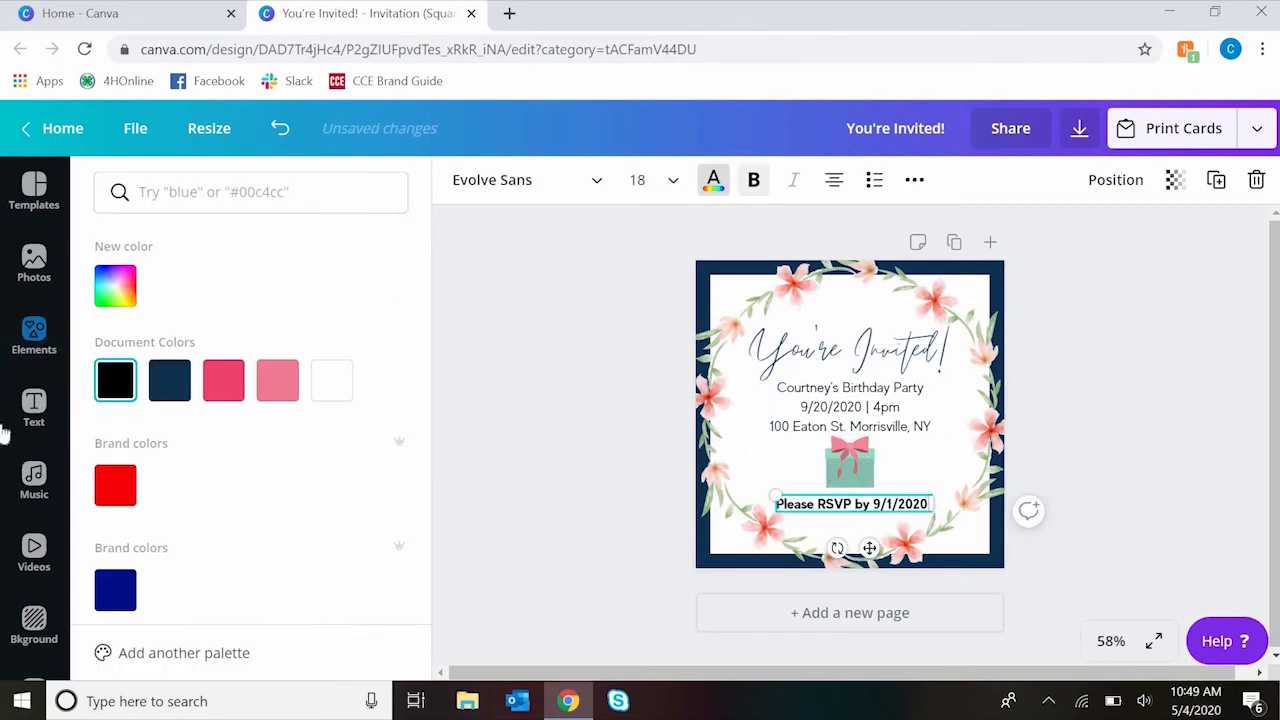
left_click(169, 382)
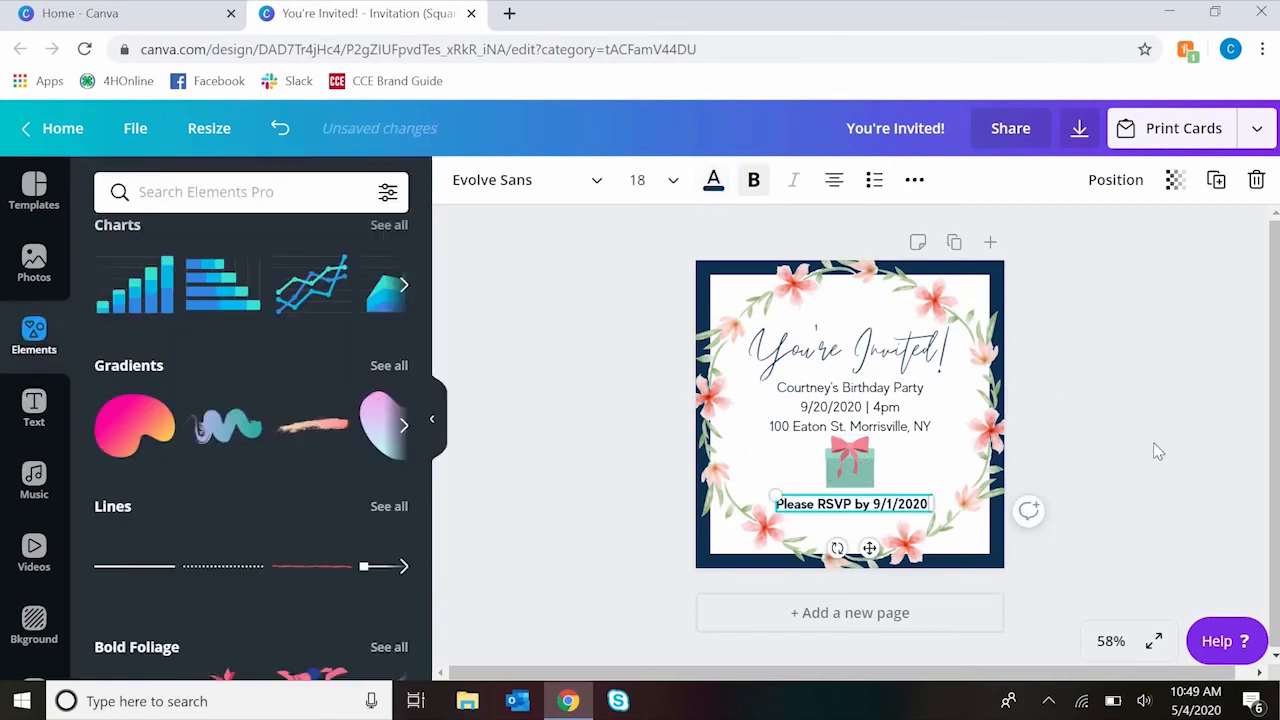
Finish editing the RSVP line and slightly enlarge the floral wreath.
key("Escape")
key("Escape")
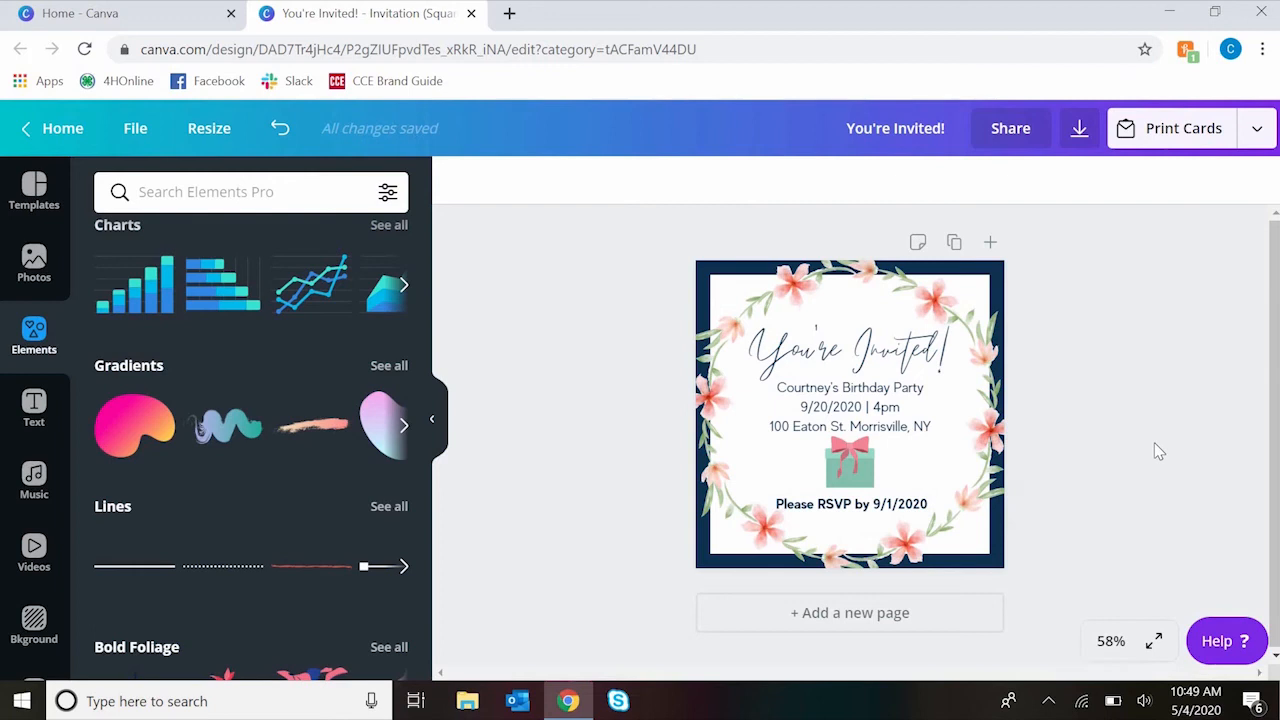
left_click(998, 392)
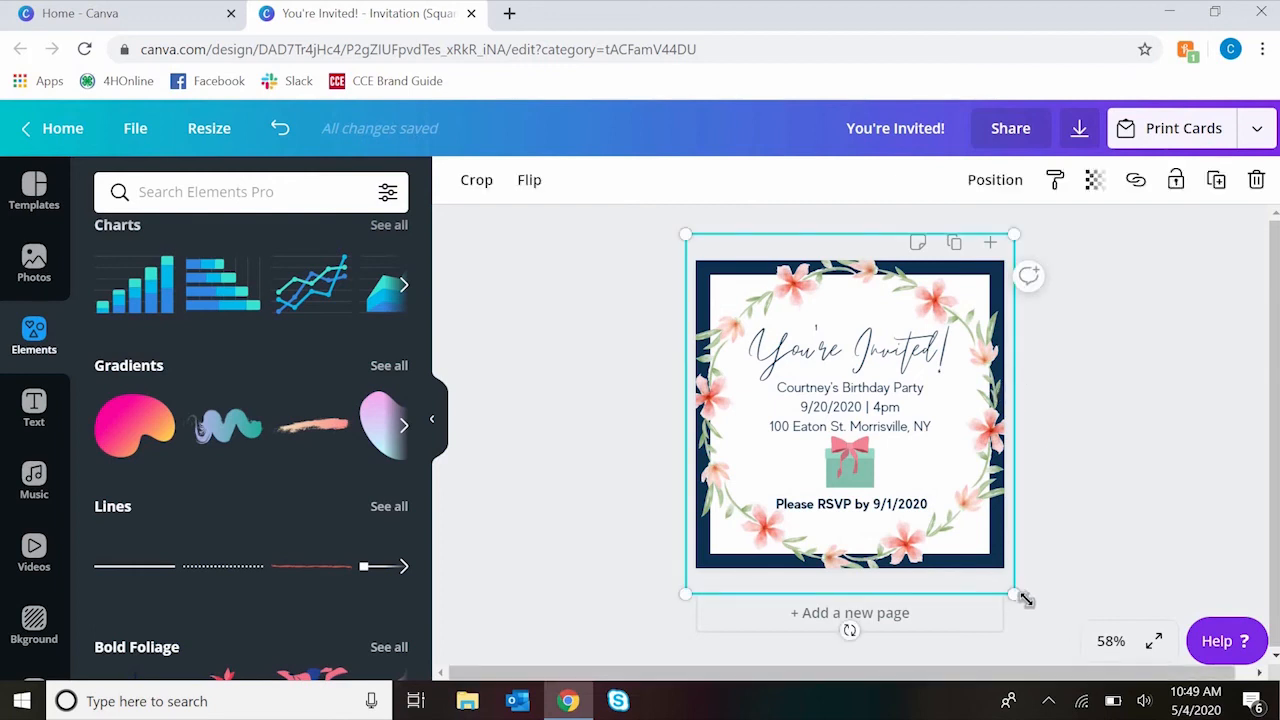
mouse_move(1026, 599)
left_mouse_down()
mouse_move(1042, 610)
mouse_move(1030, 610)
left_mouse_up()
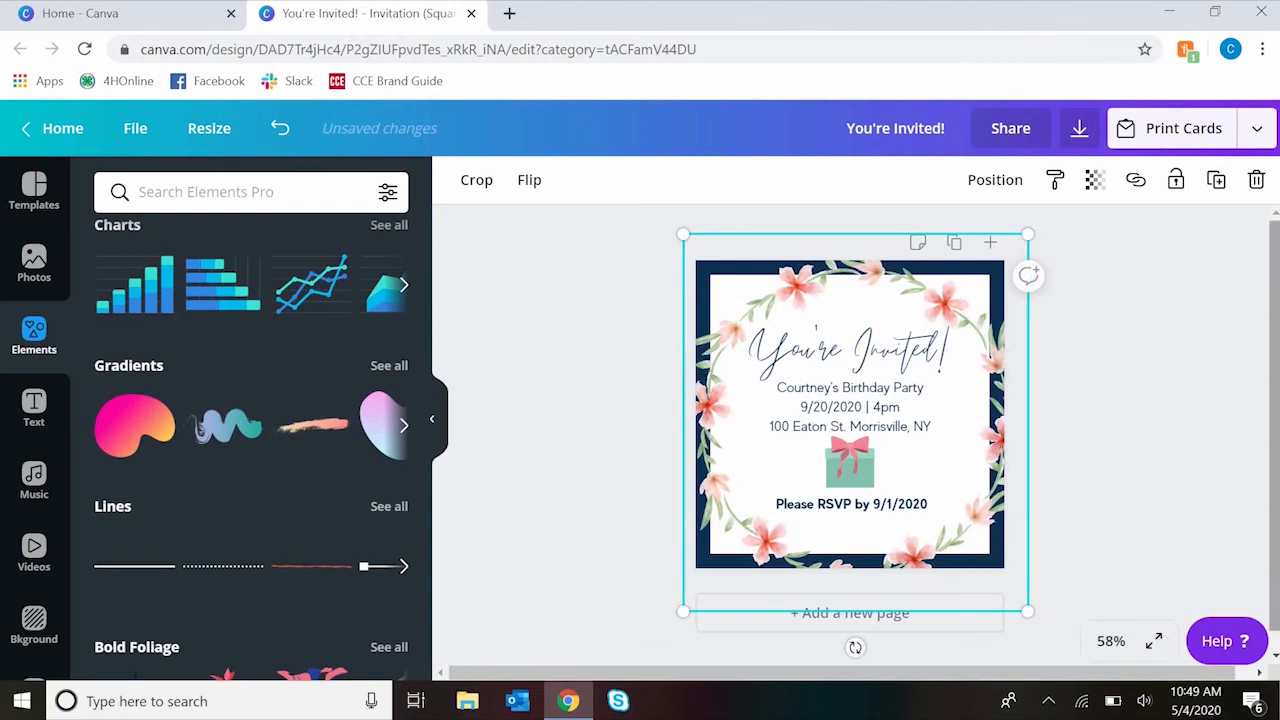
Nudge the enlarged floral wreath left and up so it is centred on the invitation.
key("Left")
key("Left")
key("Left")
key("Left")
key("Left")
key("Up")
key("Up")
key("Up")
key("Up")
key("Up")
key("Up")
key("Up")
key("Up")
key("Up")
key("Up")
key("Up")
key("Up")
key("Up")
key("Up")
key("Up")
key("Up")
key("Up")
key("Up")
key("Up")
key("Up")
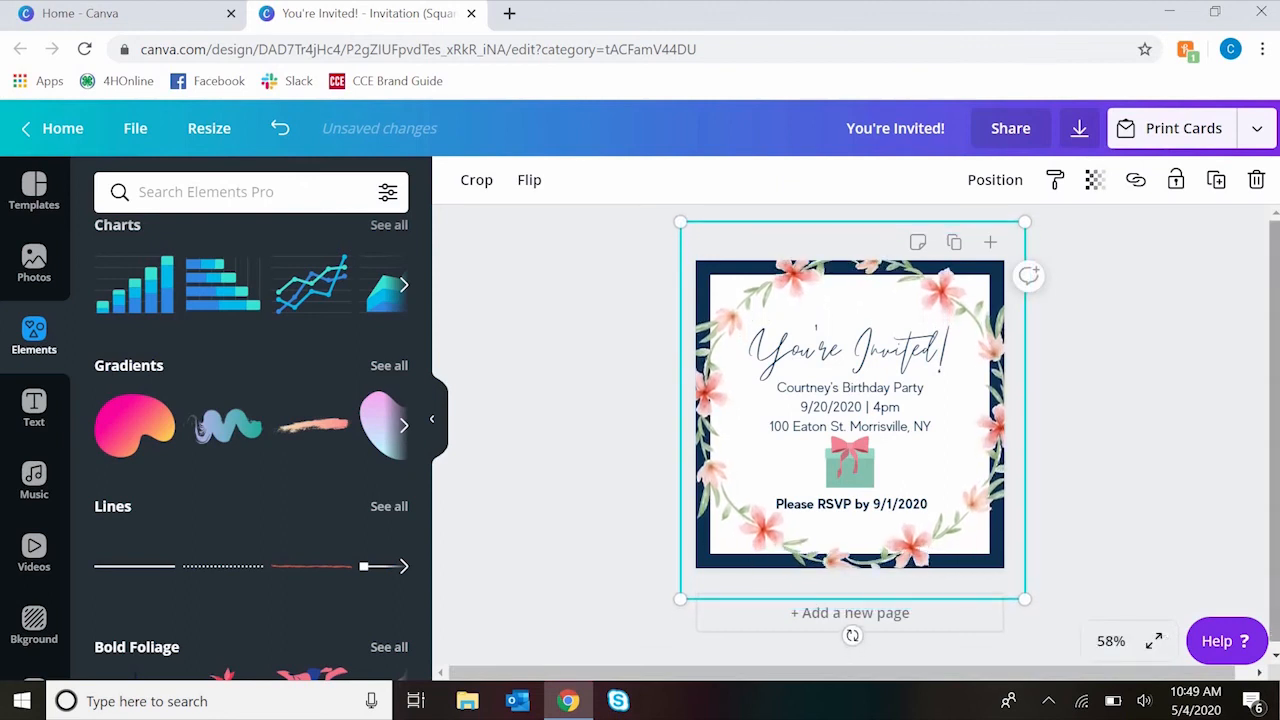
key("Up")
key("Left")
key("Left")
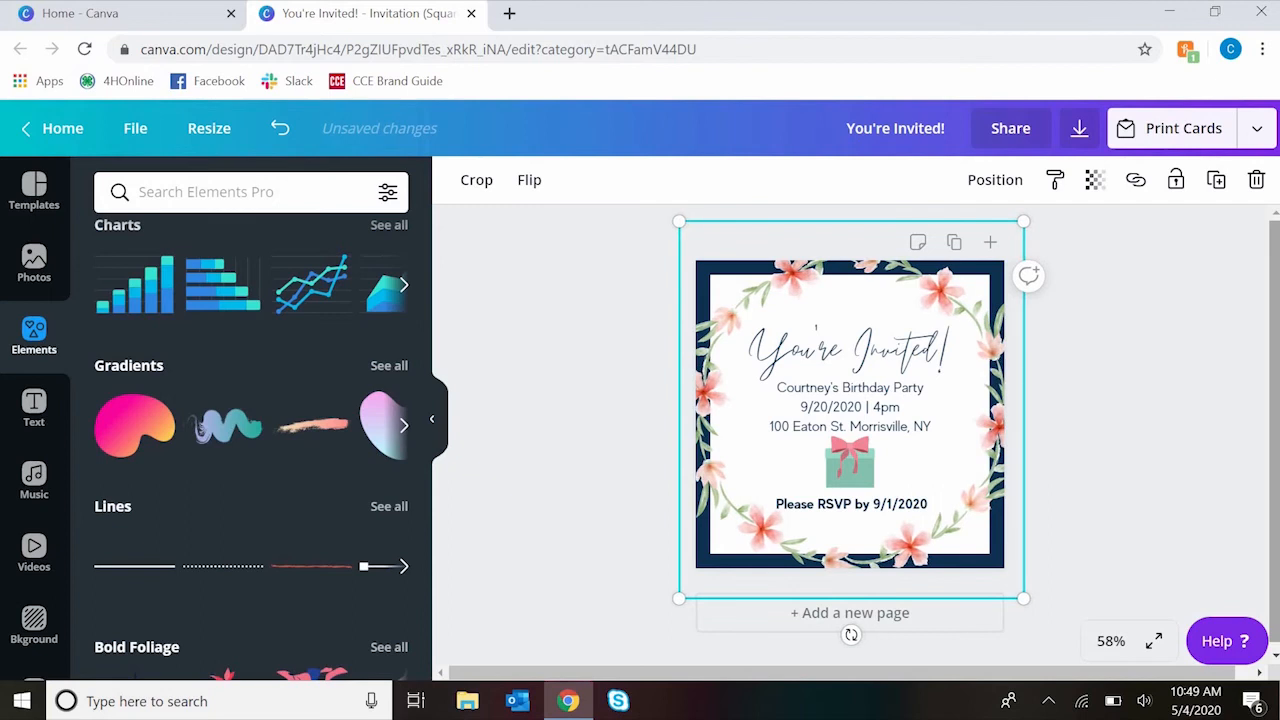
left_click(1127, 426)
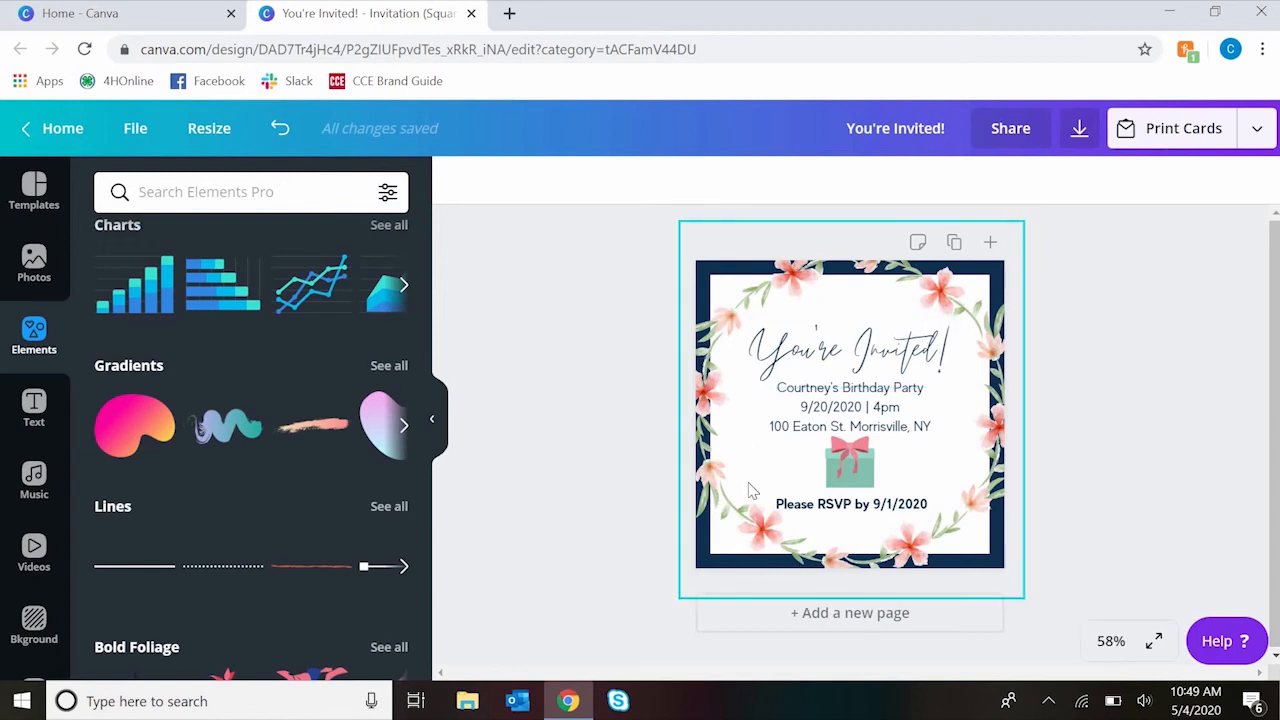
Delete the teal gift box and move the party details down, centred between the heading and the RSVP line.
left_click(856, 480)
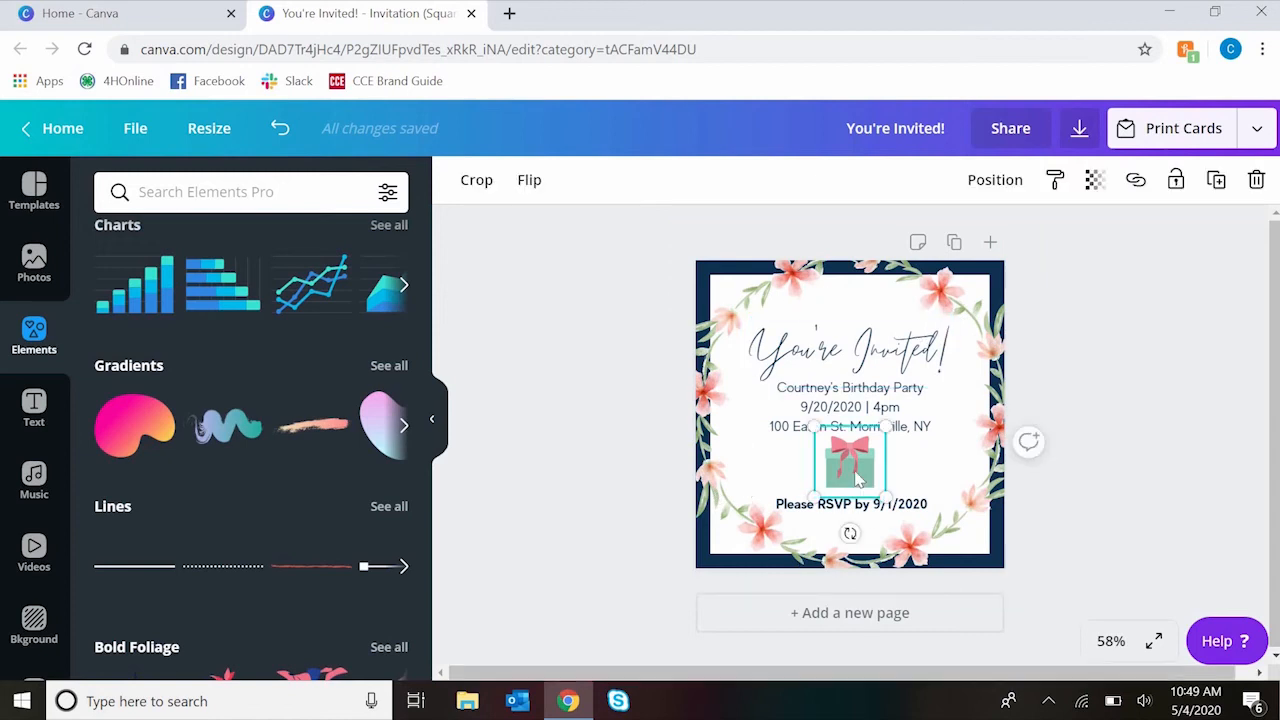
key("Delete")
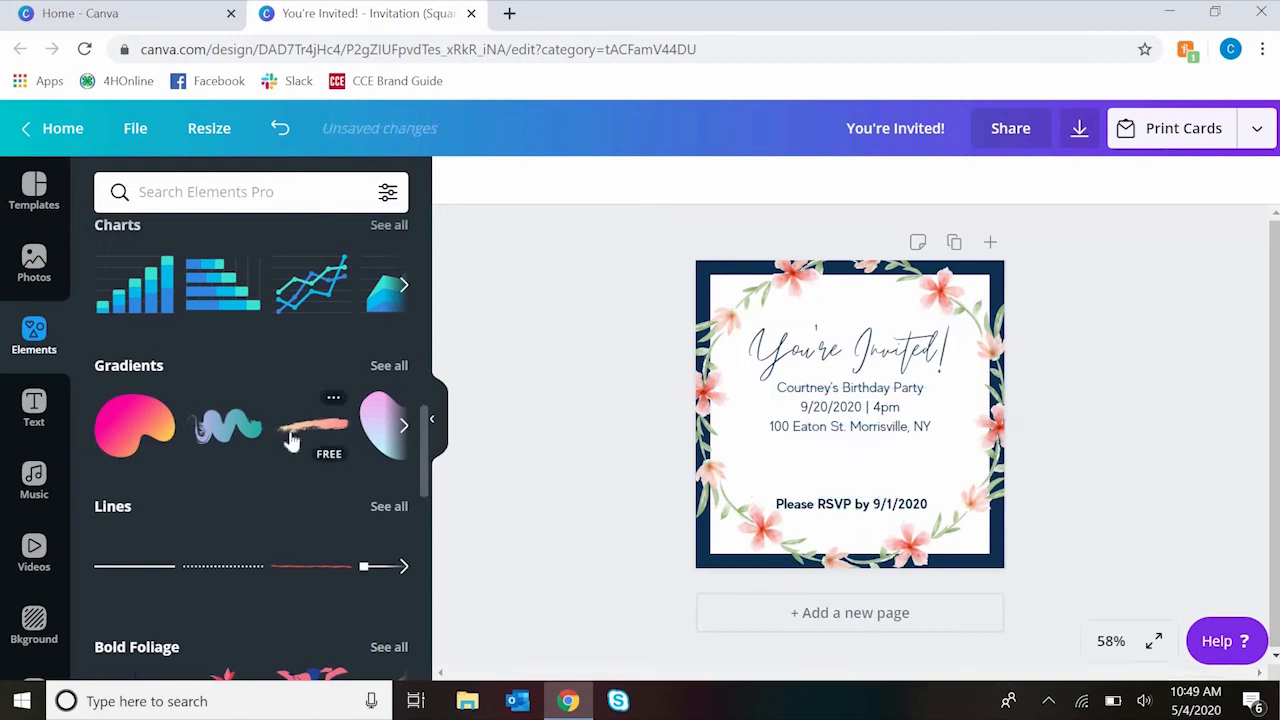
scroll(290, 442, "down", 3)
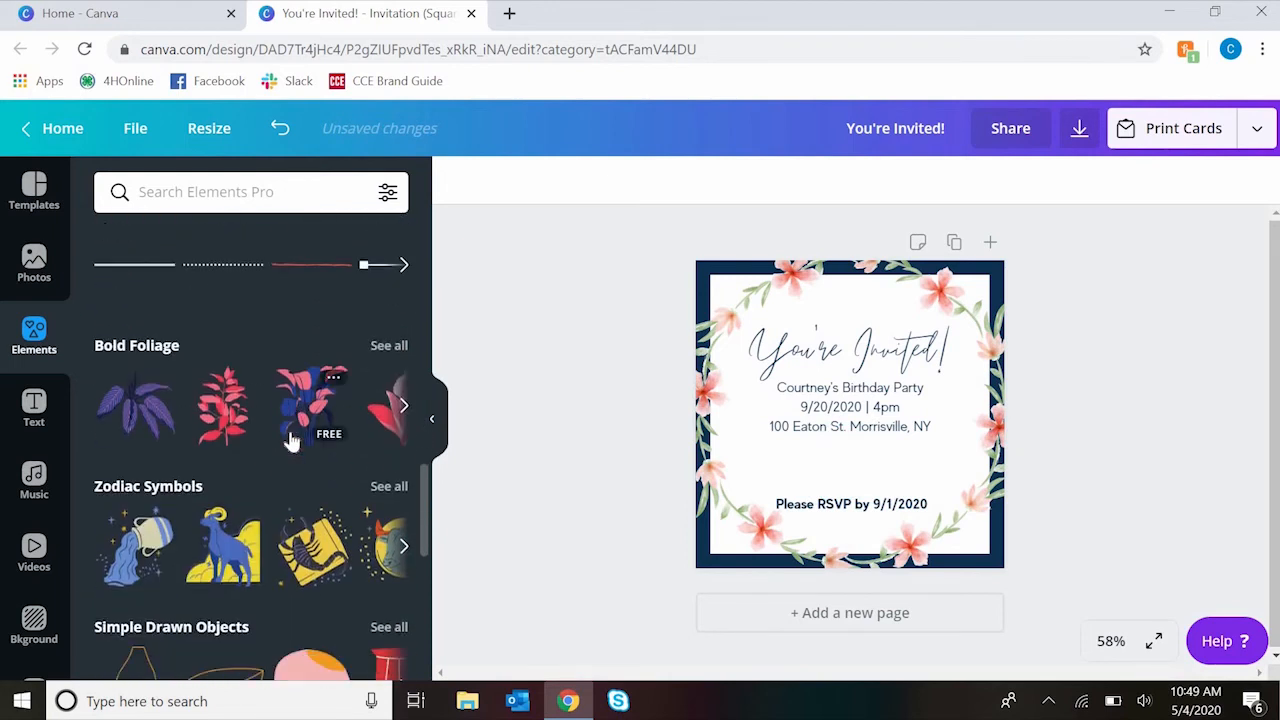
scroll(290, 442, "down", 4)
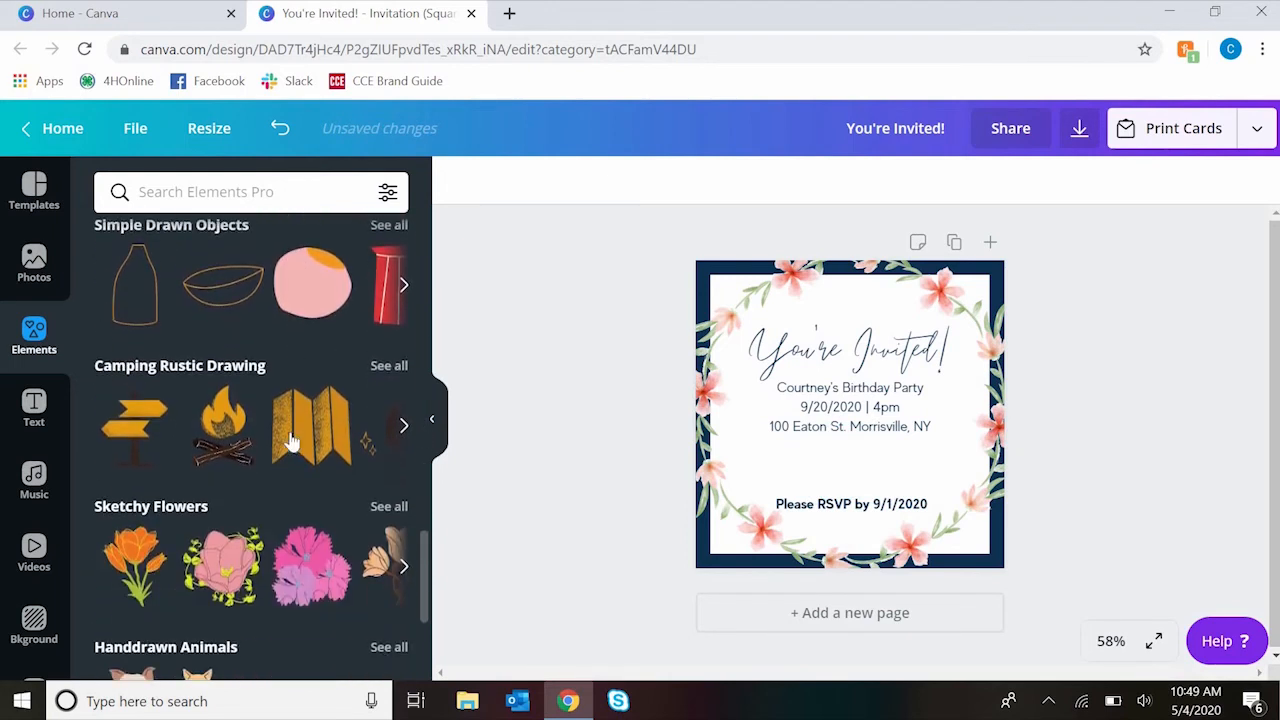
scroll(288, 430, "down", 2)
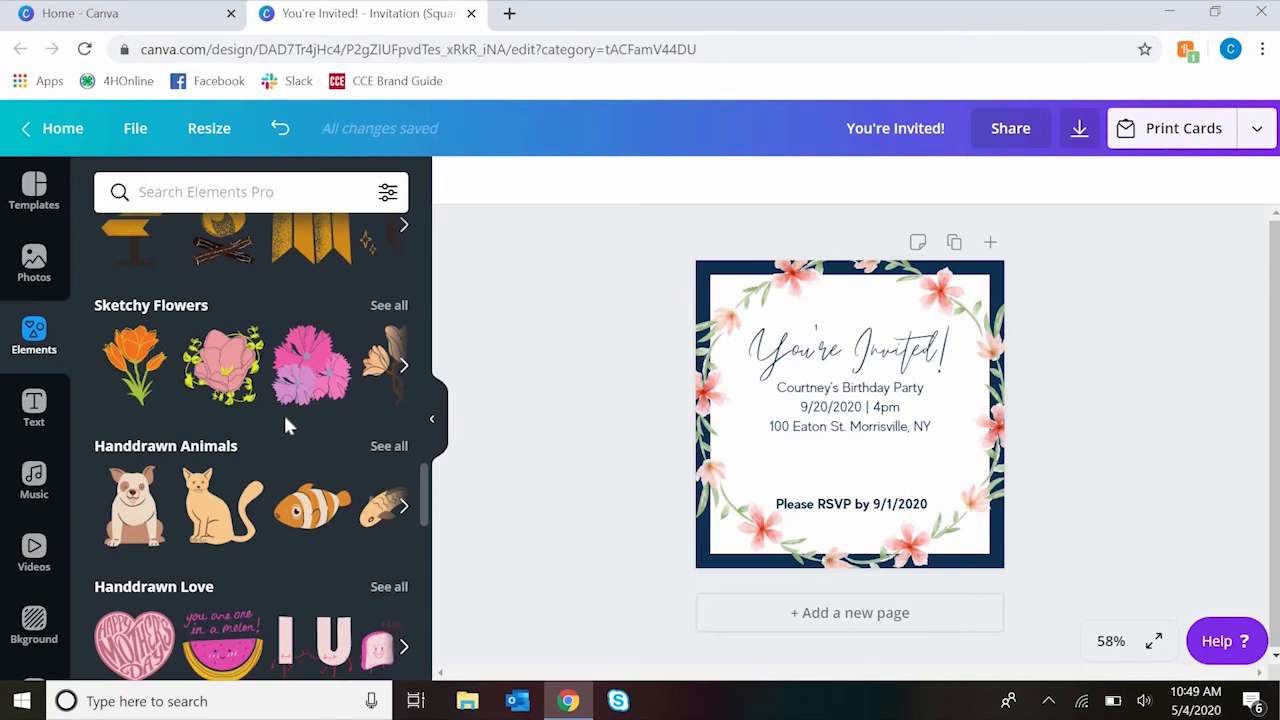
scroll(285, 420, "down", 1)
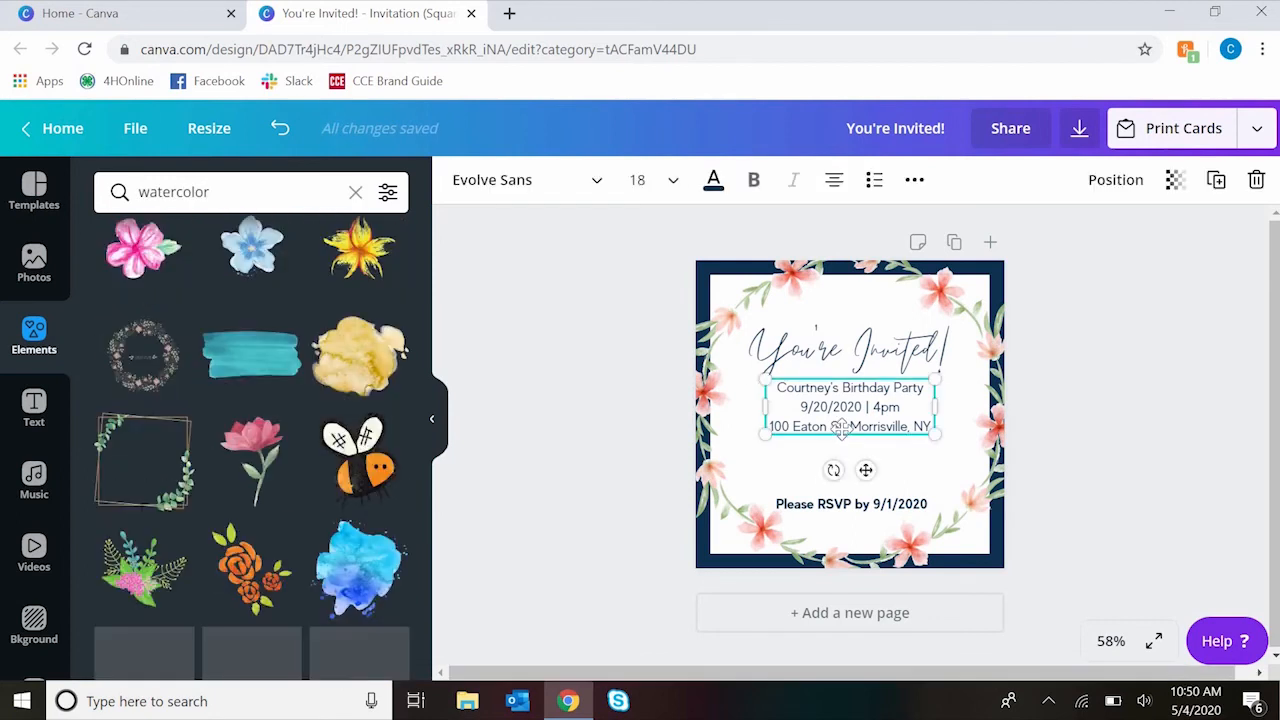
left_click_drag(843, 424, 844, 427)
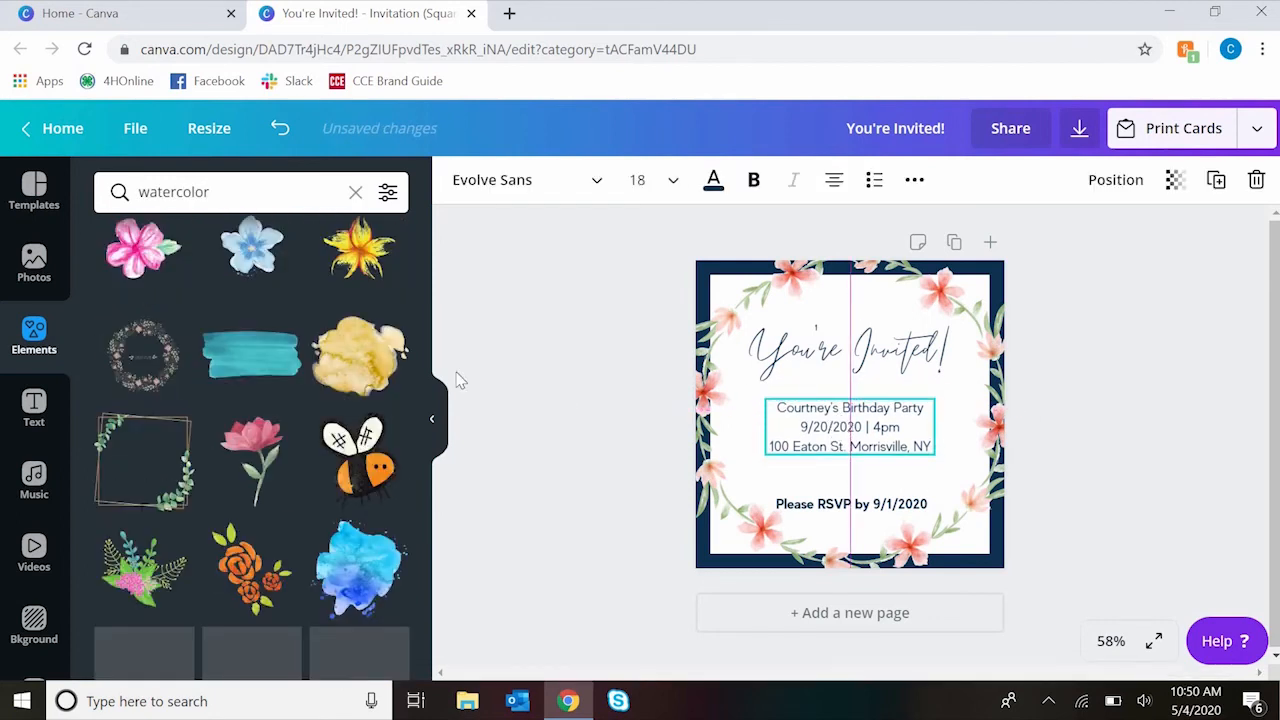
Try a teal watercolor brush stroke, enlarged to about 9.2 by 4.3, over the party details.
left_click(251, 355)
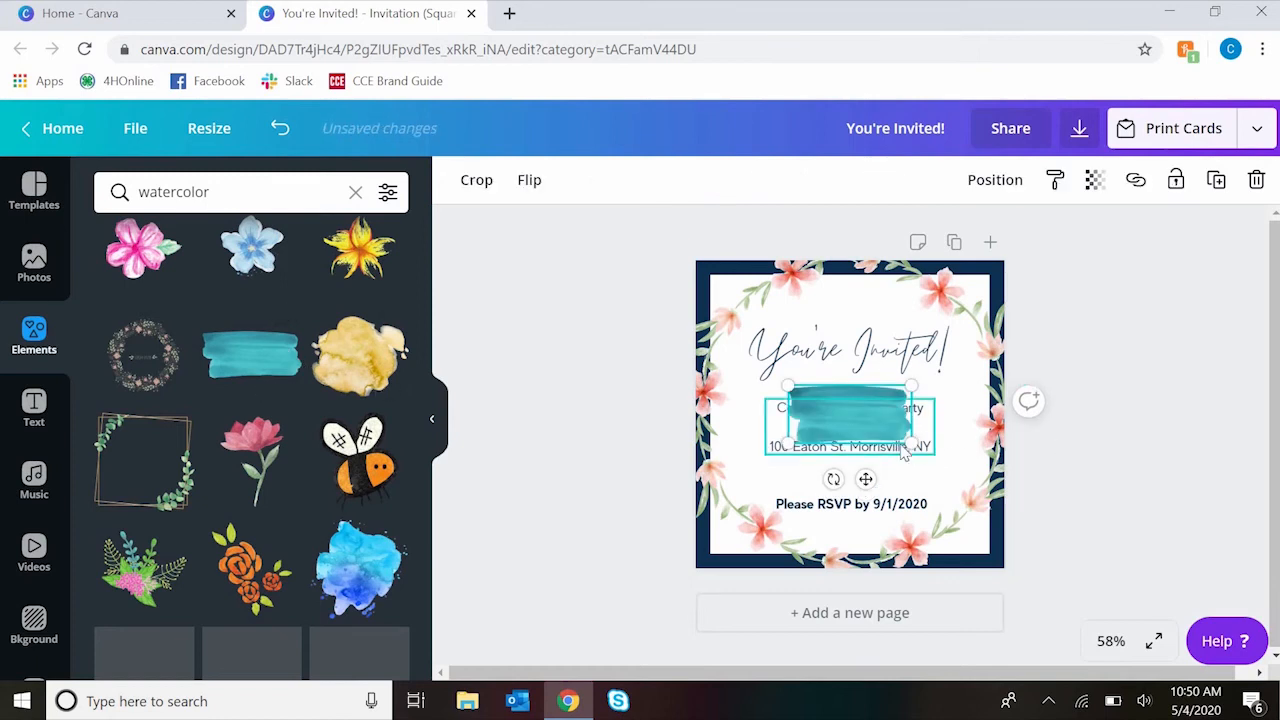
mouse_move(911, 443)
left_mouse_down()
mouse_move(957, 478)
mouse_move(992, 481)
left_mouse_up()
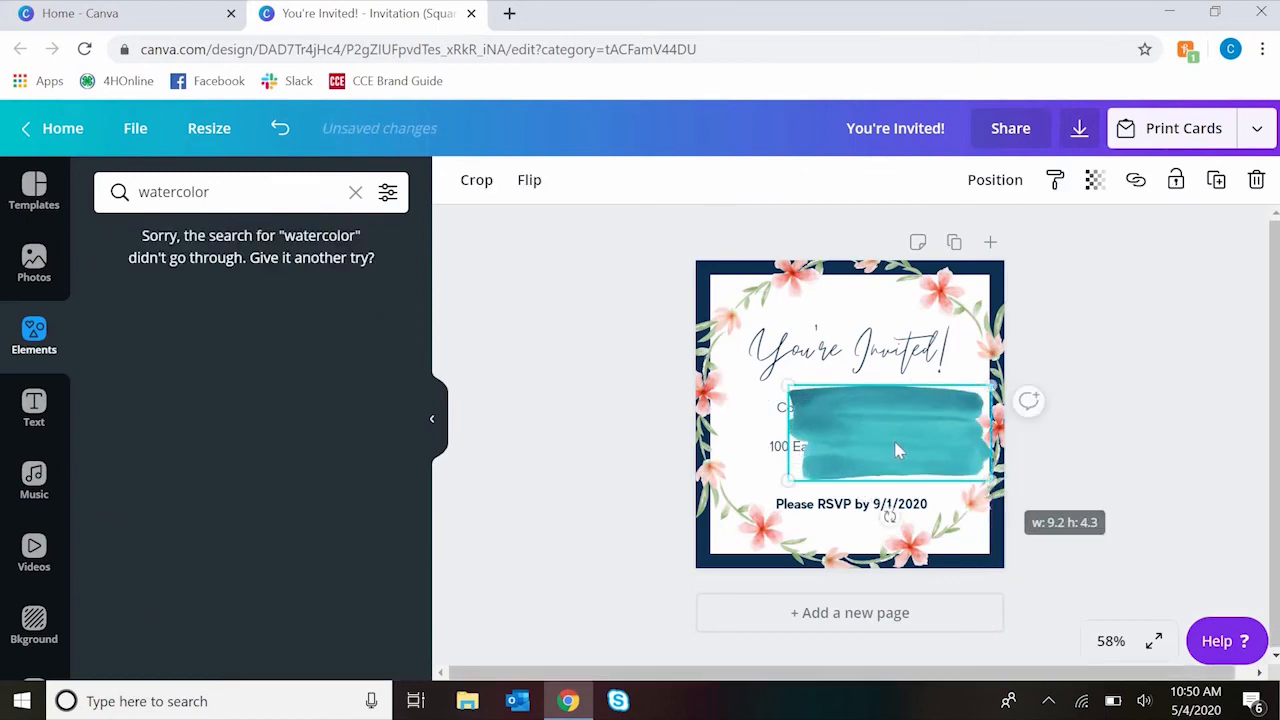
left_click_drag(857, 437, 849, 436)
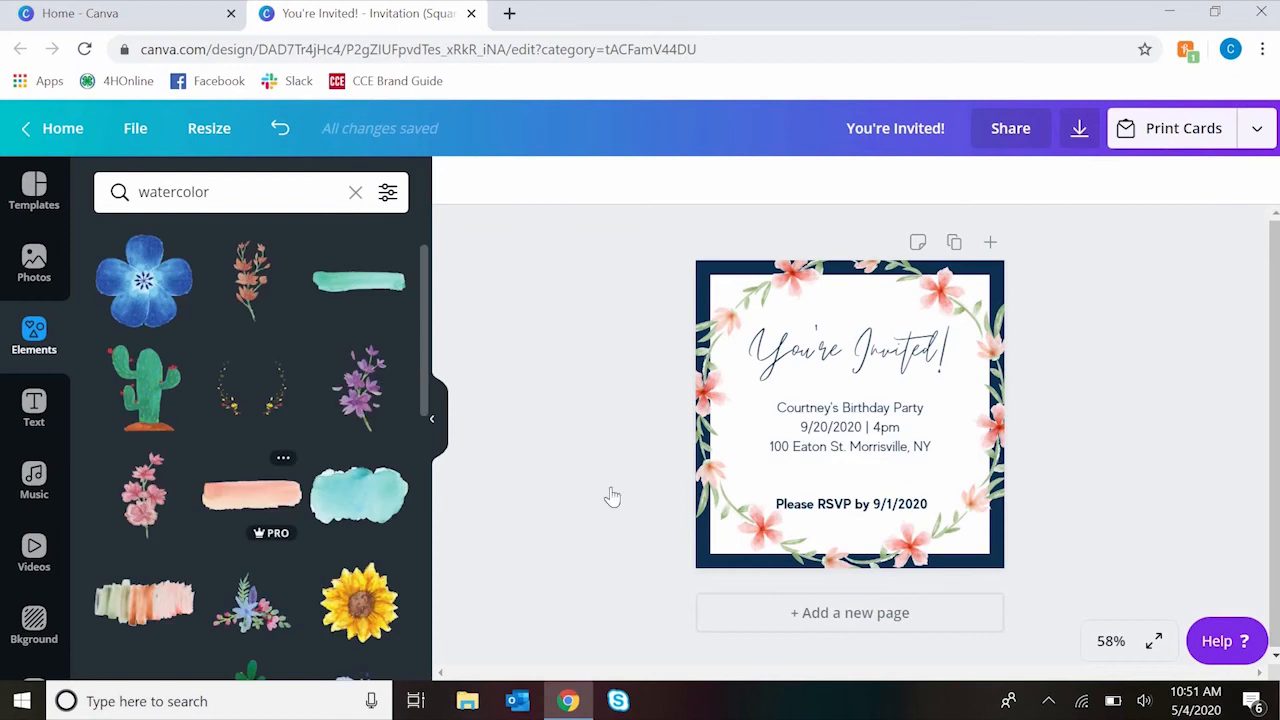
Add the peach watercolor brush stroke, enlarge it to about 9.2 by 2.8 and centre it behind the party details.
left_click(251, 494)
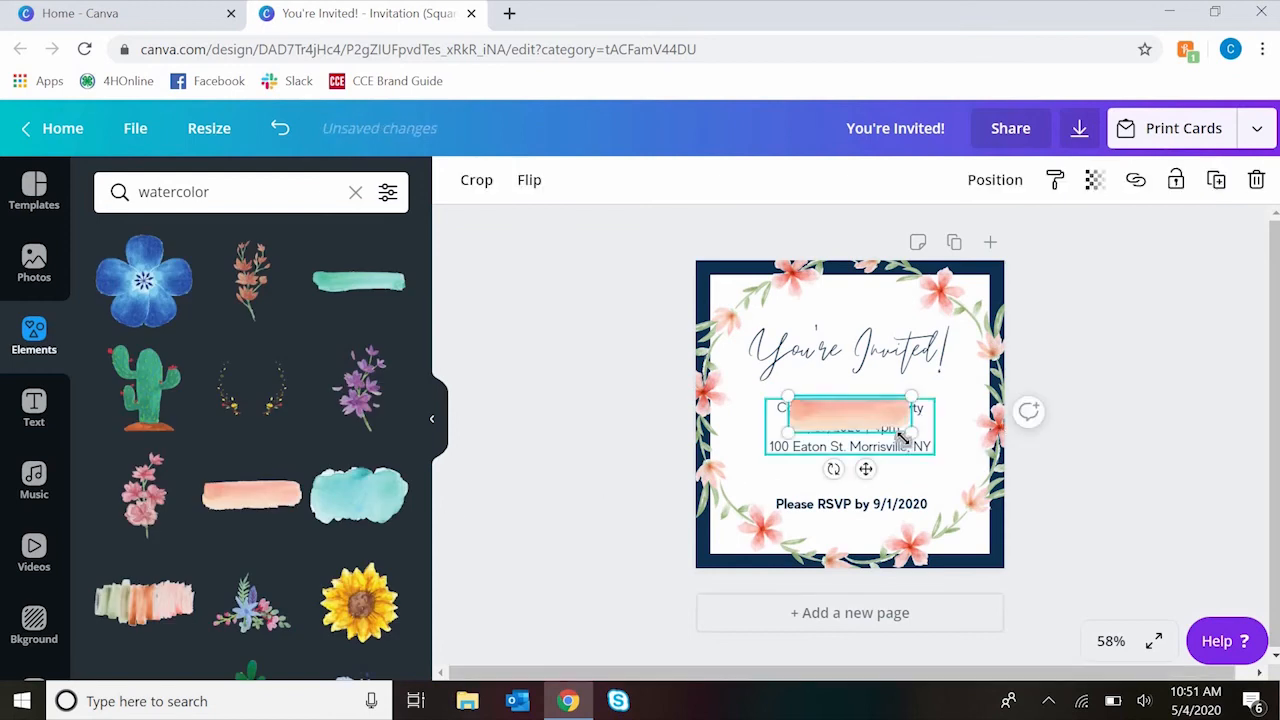
left_click_drag(903, 438, 996, 474)
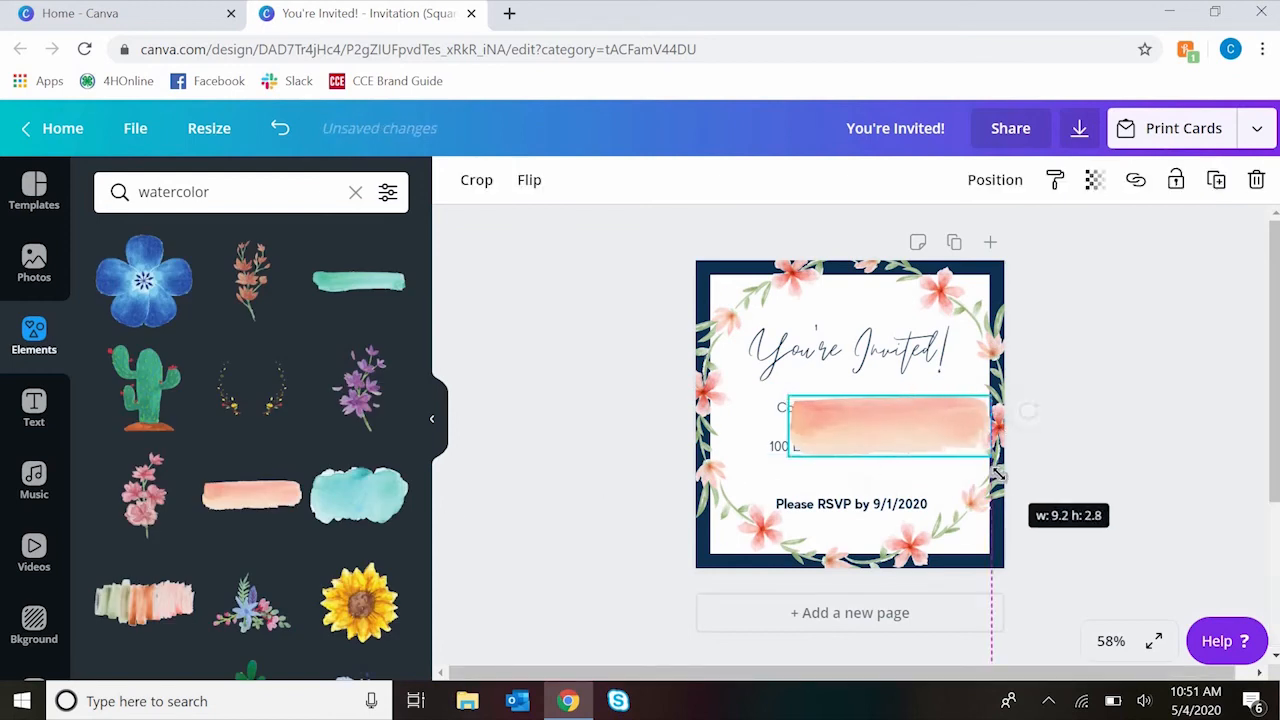
left_click_drag(908, 431, 880, 431)
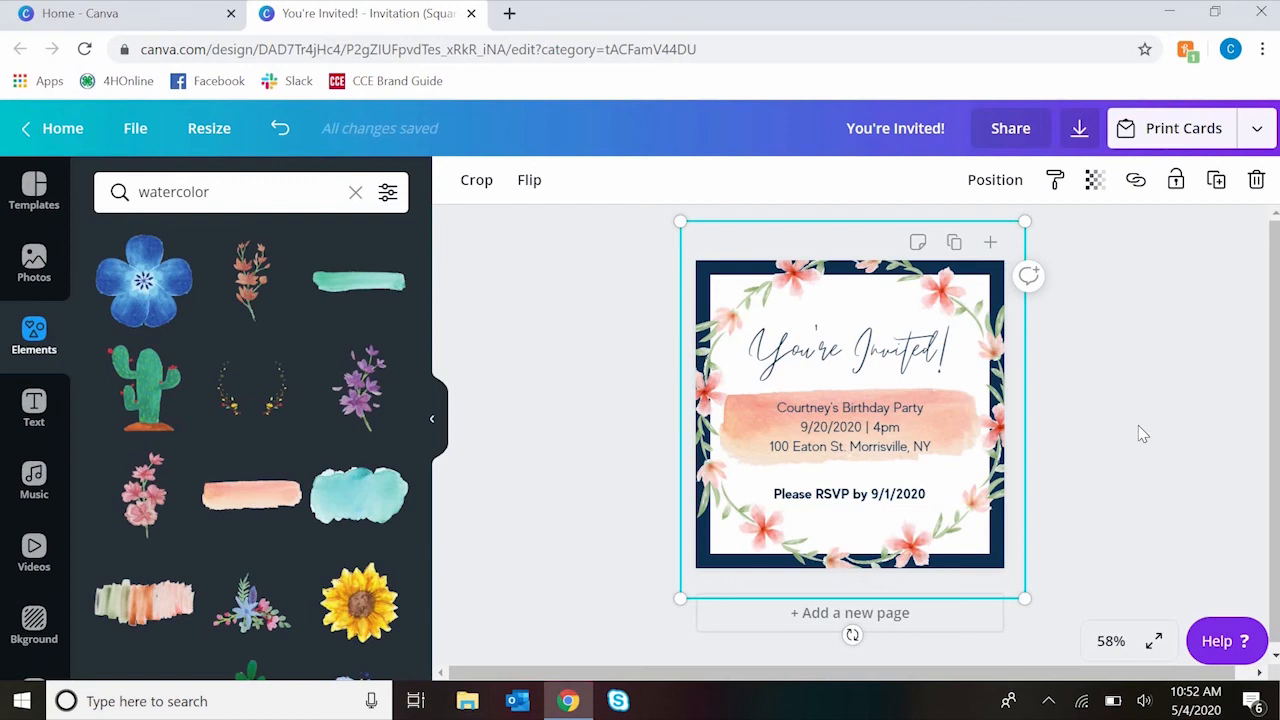
left_click(1111, 427)
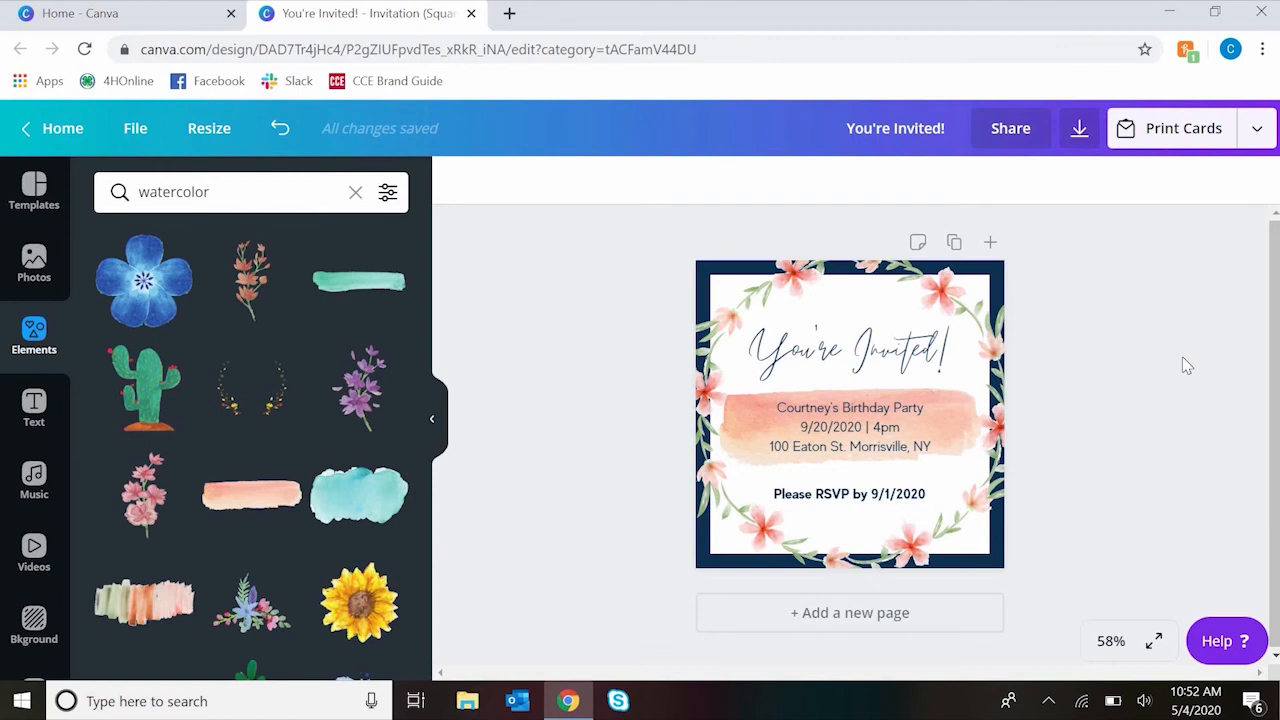
Review the publishing choices and the Print Cards options for copies, envelopes and delivery, and return to the finished invitation.
left_click(1254, 131)
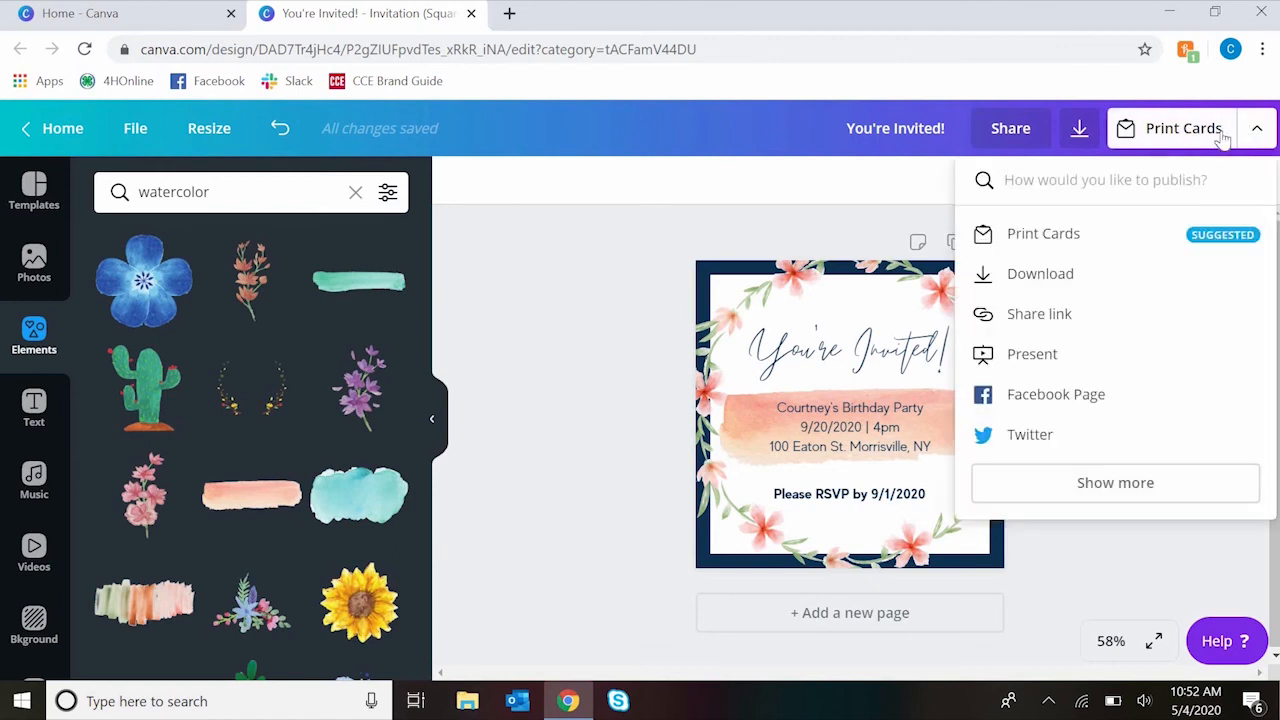
left_click(1222, 138)
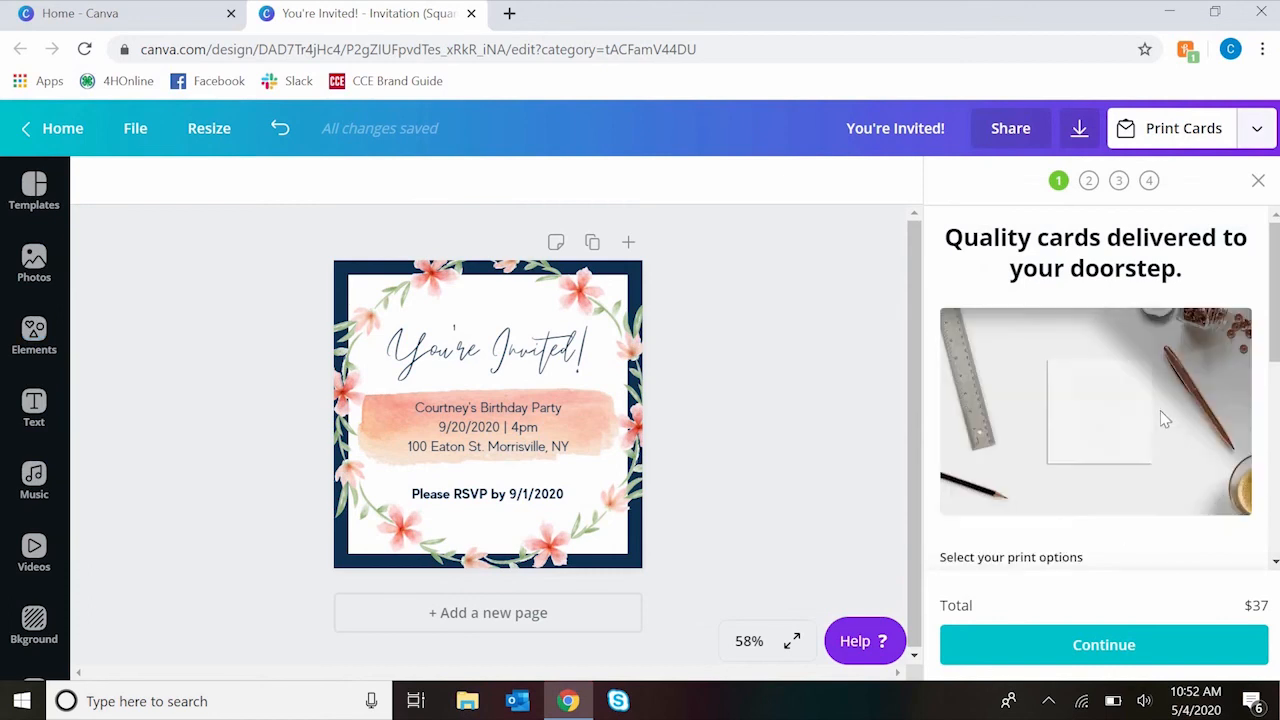
scroll(1160, 418, "down", 3)
scroll(1140, 376, "down", 2)
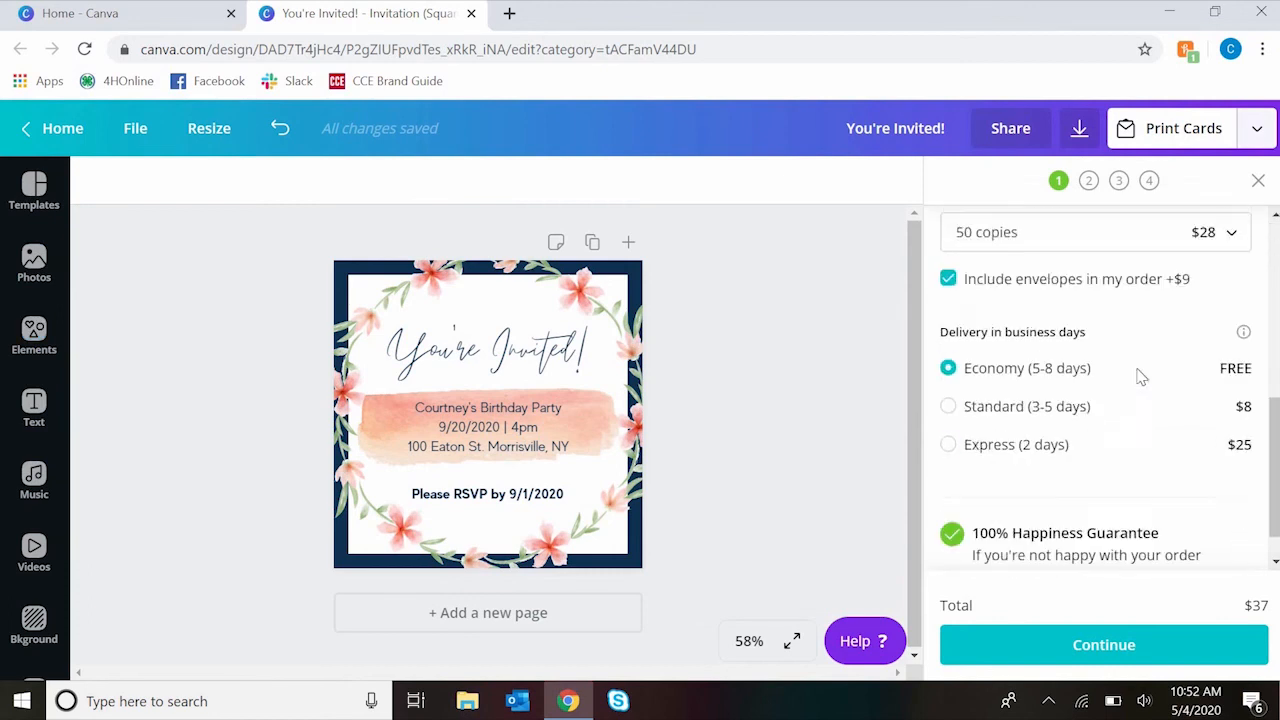
scroll(1140, 376, "down", 1)
scroll(1134, 443, "up", 5)
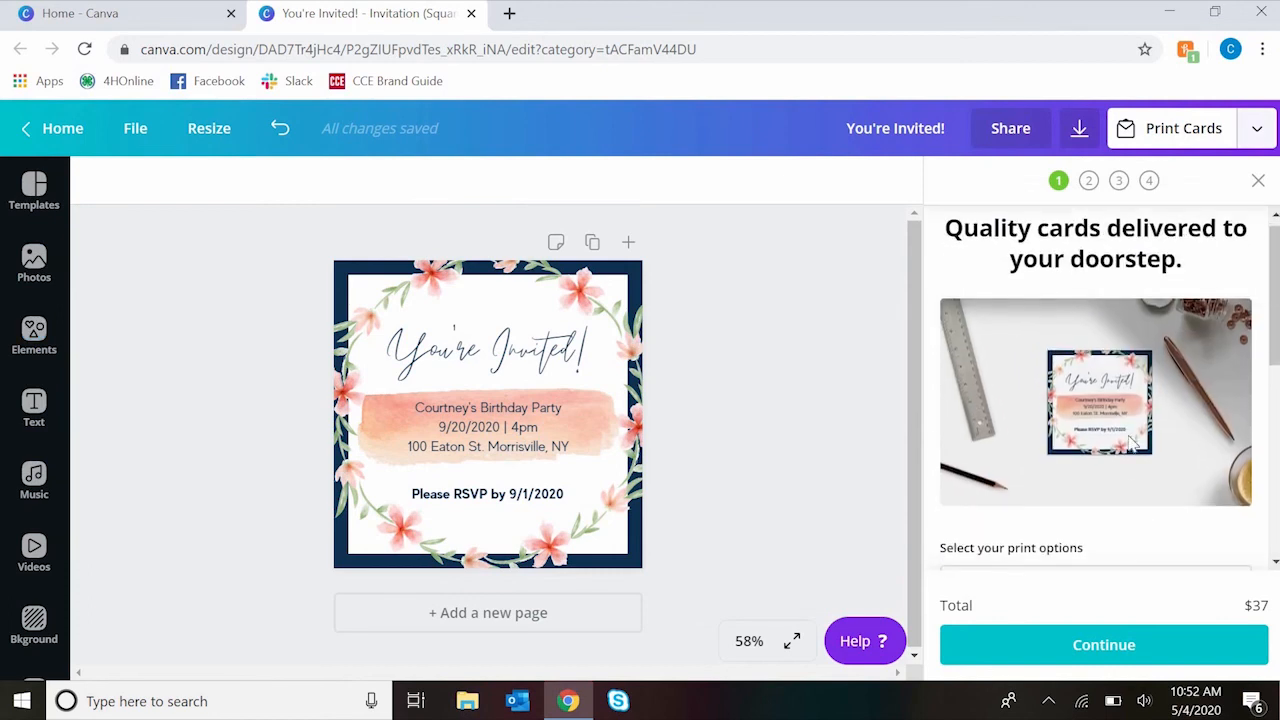
left_click(1258, 180)
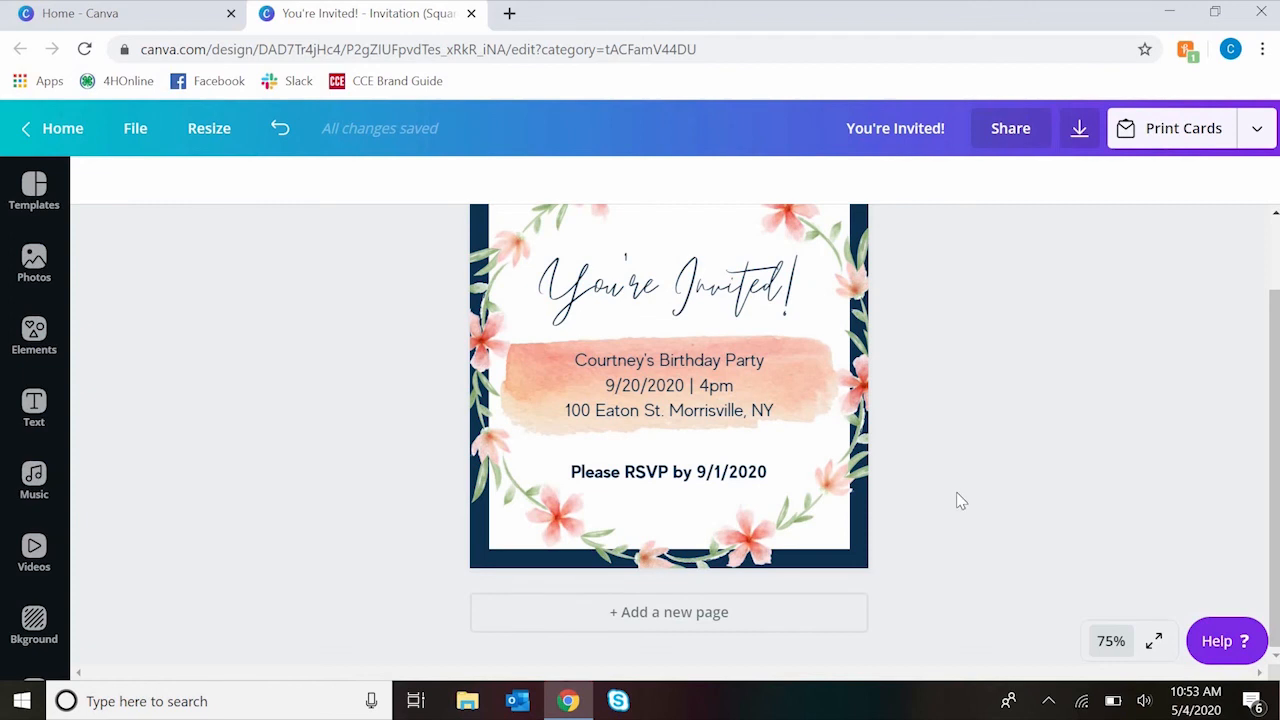
scroll(960, 500, "up", 2)
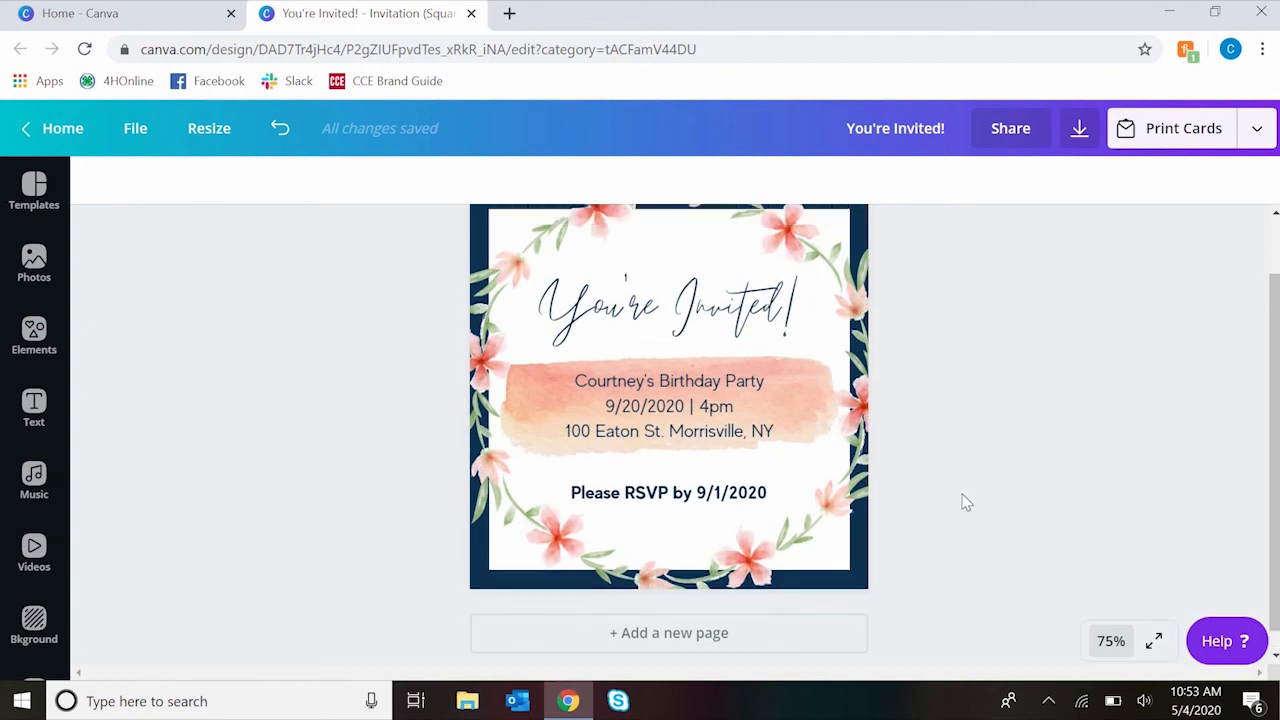